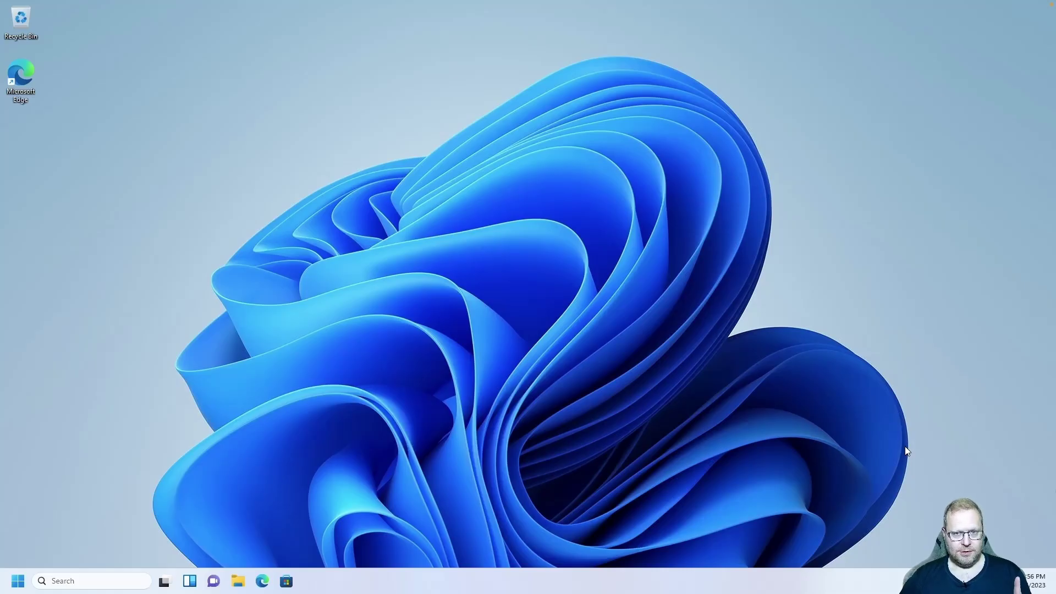
- Check in Command Prompt whether the java command is available
{"action": "left_click", "coordinate": [13, 583]}
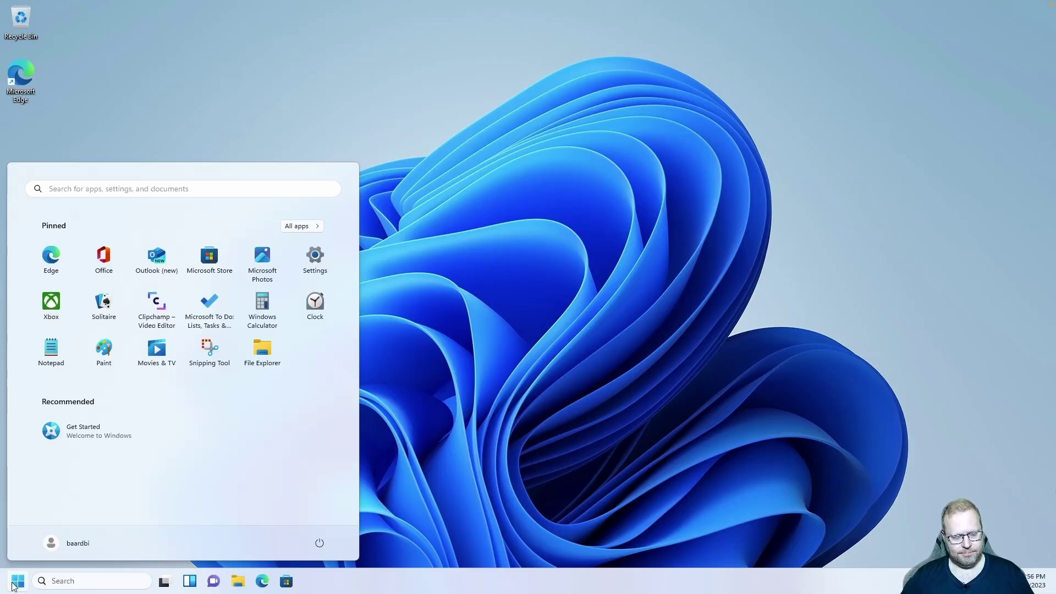
{"action": "type", "text": "cmd"}
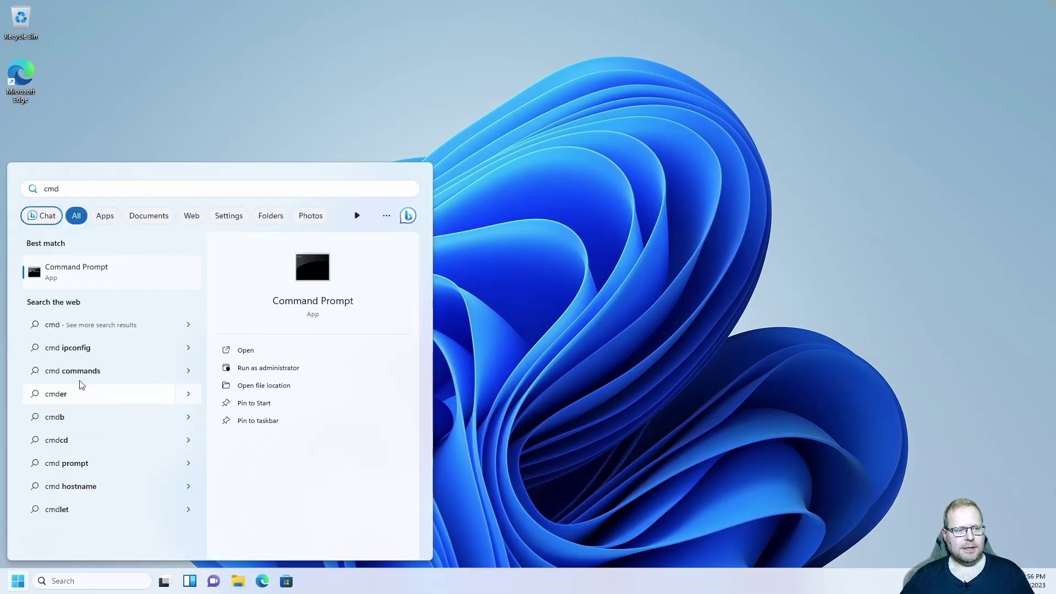
{"action": "left_click", "coordinate": [64, 272]}
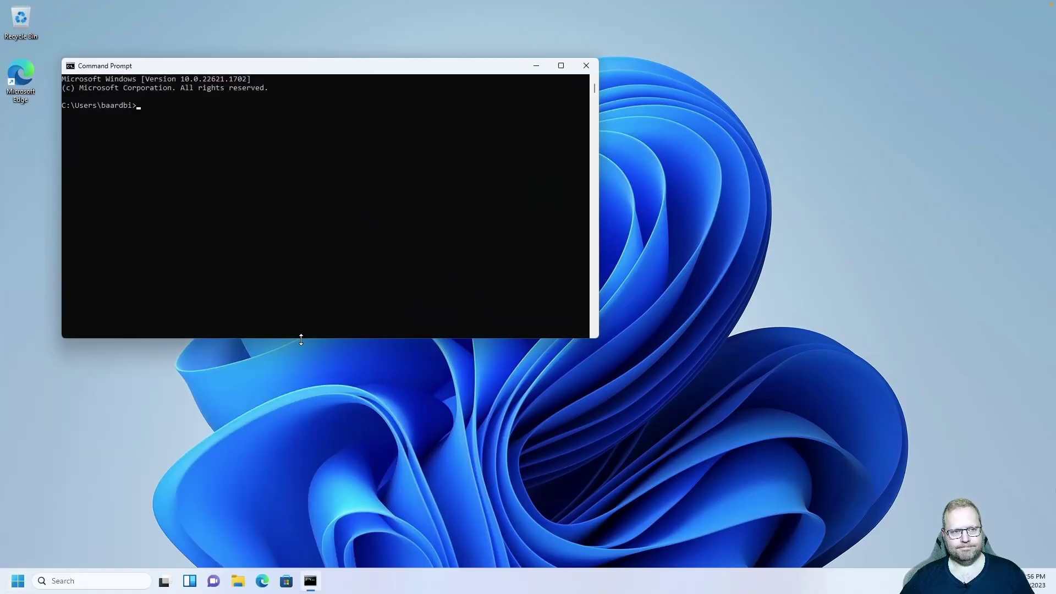
{"action": "left_click_drag", "start_coordinate": [307, 71], "coordinate": [472, 181]}
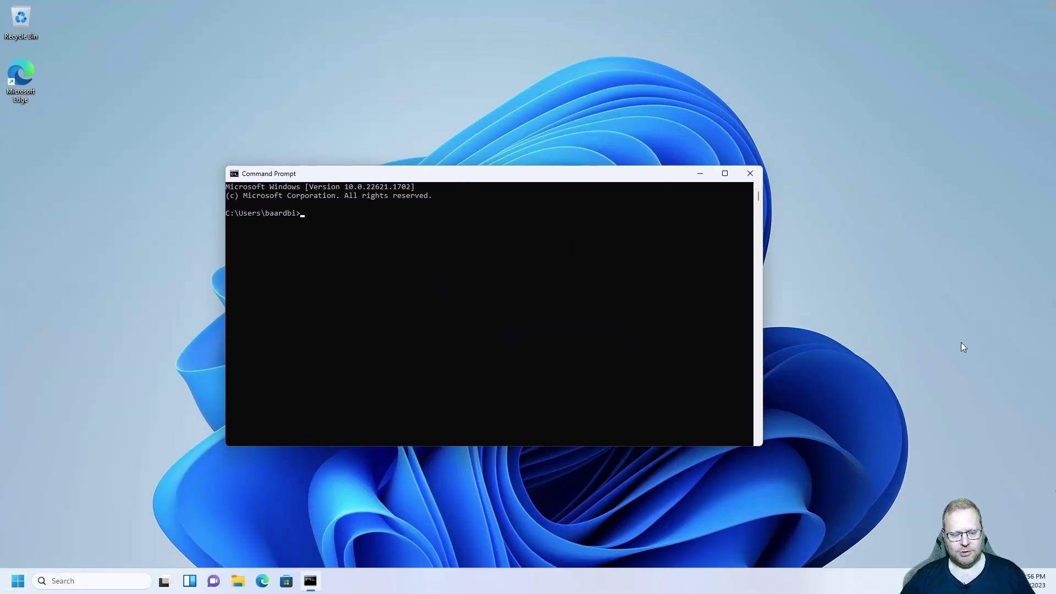
{"action": "type", "text": "java"}
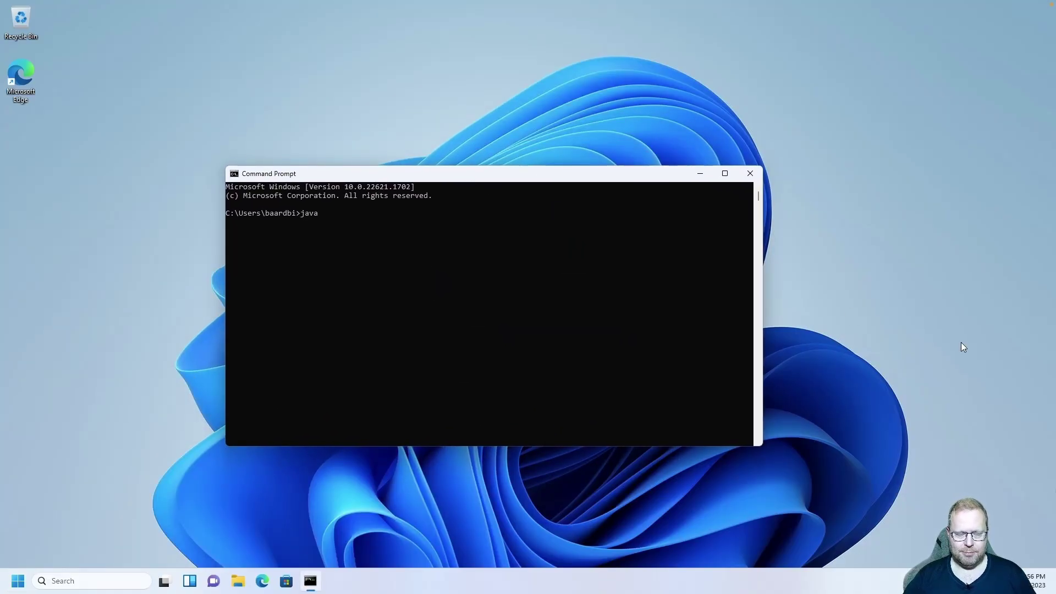
{"action": "key", "text": "Return"}
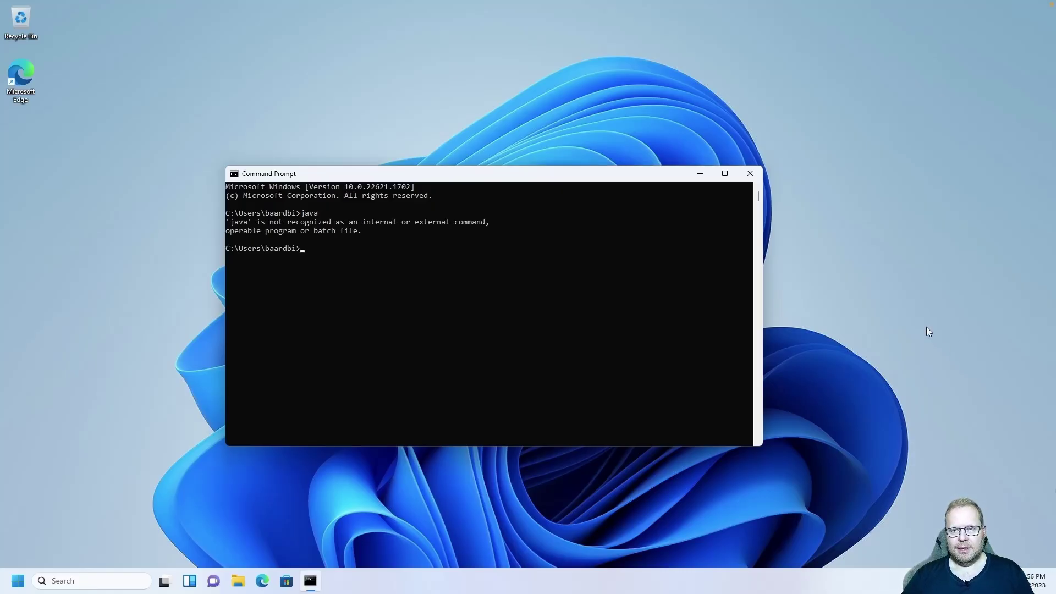
{"action": "left_click", "coordinate": [751, 174]}
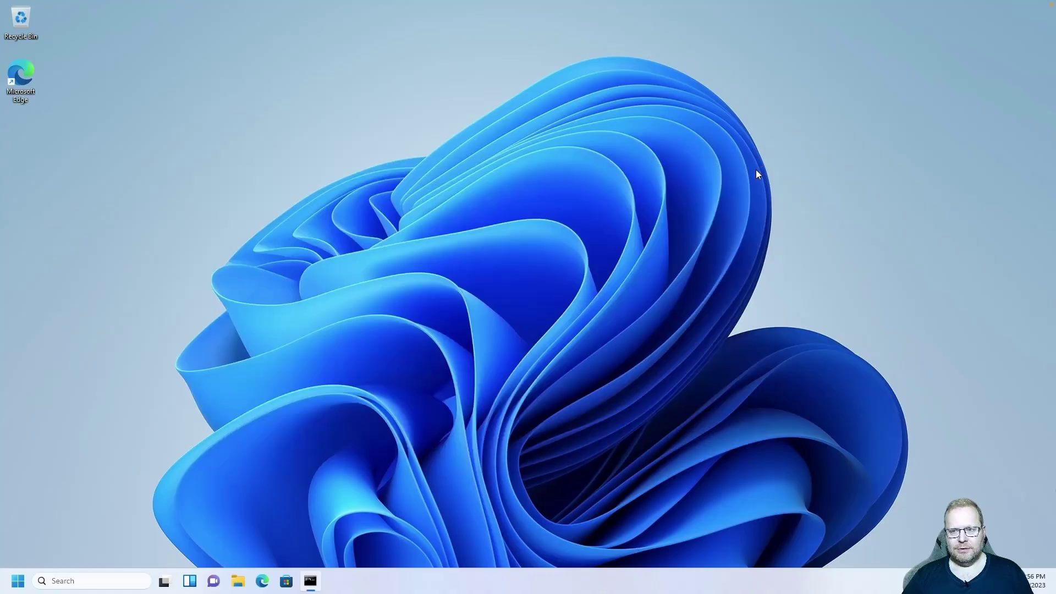
{"action": "left_click", "coordinate": [263, 581]}
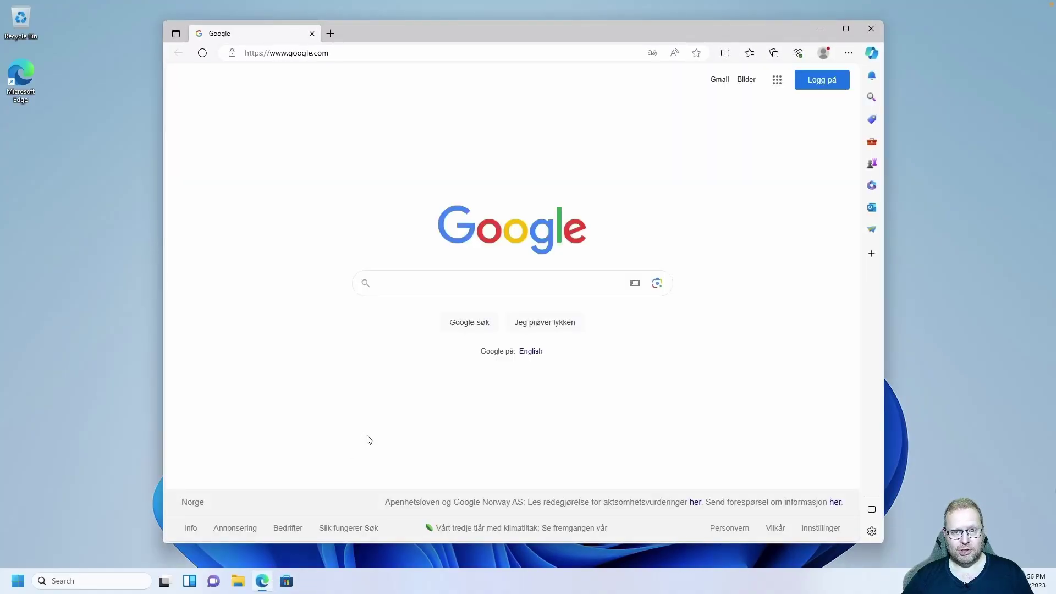
{"action": "left_click", "coordinate": [412, 50]}
{"action": "type", "text": "www"}
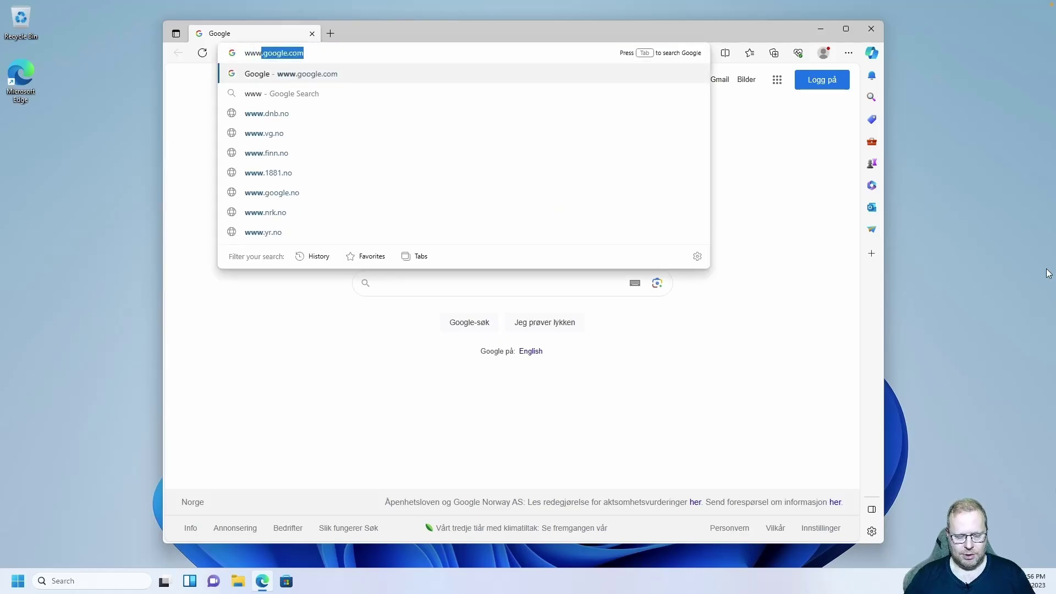
{"action": "type", "text": ".java.c"}
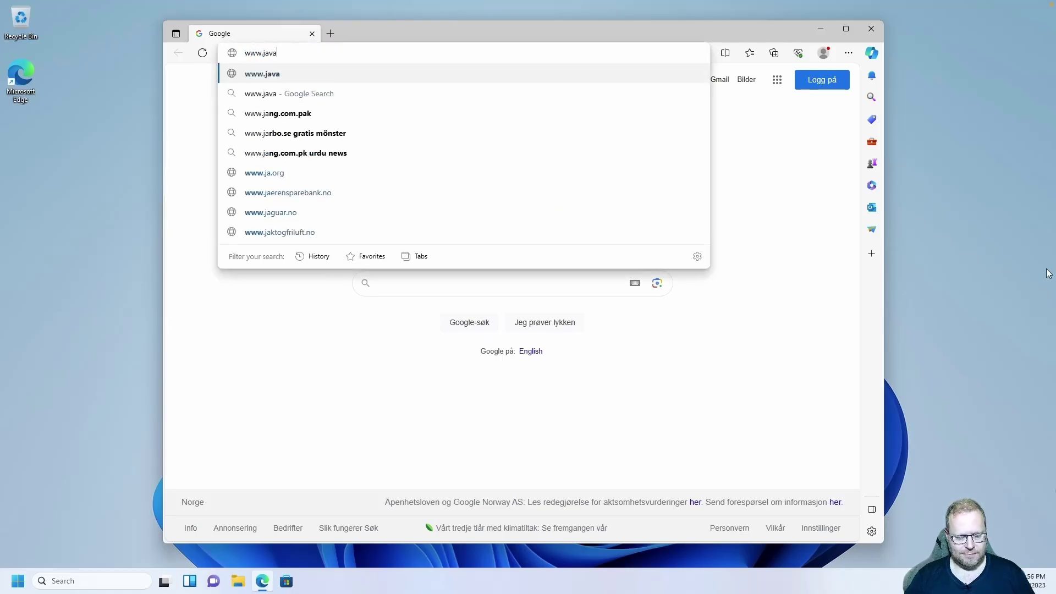
{"action": "type", "text": "om"}
{"action": "key", "text": "Return"}
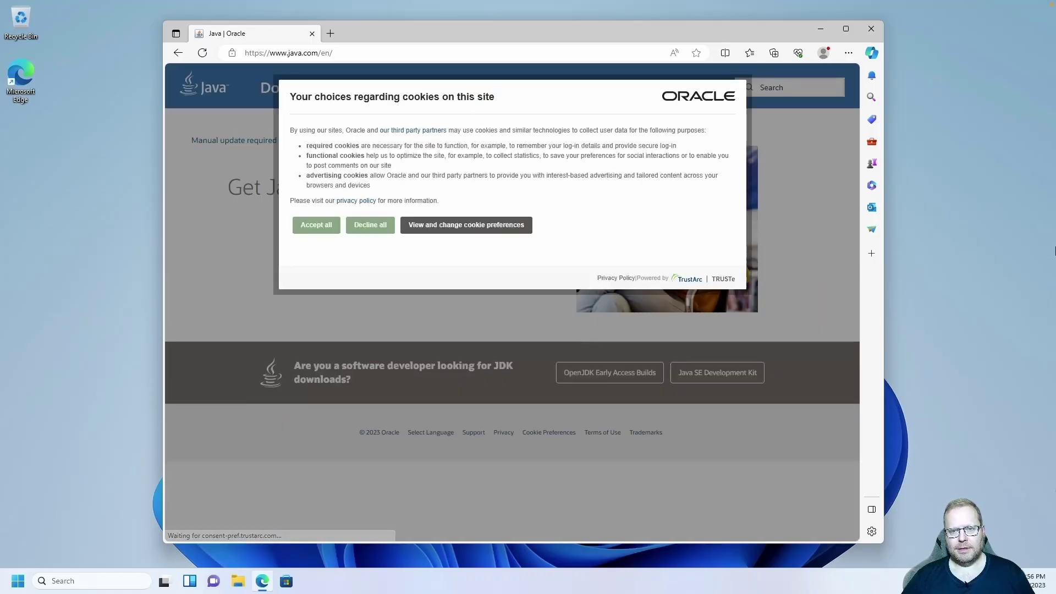
{"action": "left_click", "coordinate": [312, 224]}
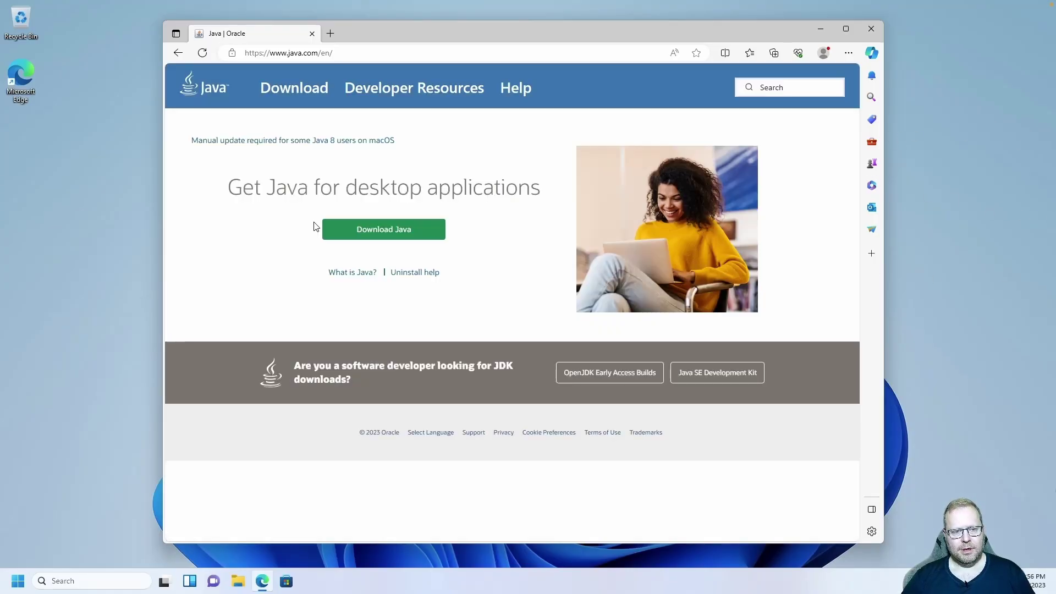
{"action": "left_click", "coordinate": [366, 235]}
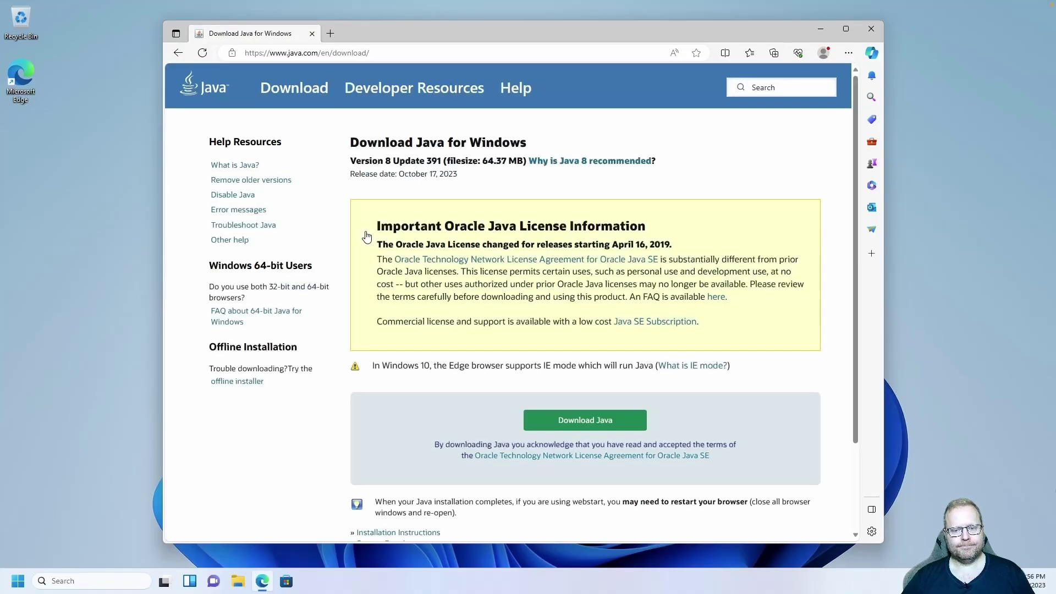
{"action": "left_click", "coordinate": [569, 424]}
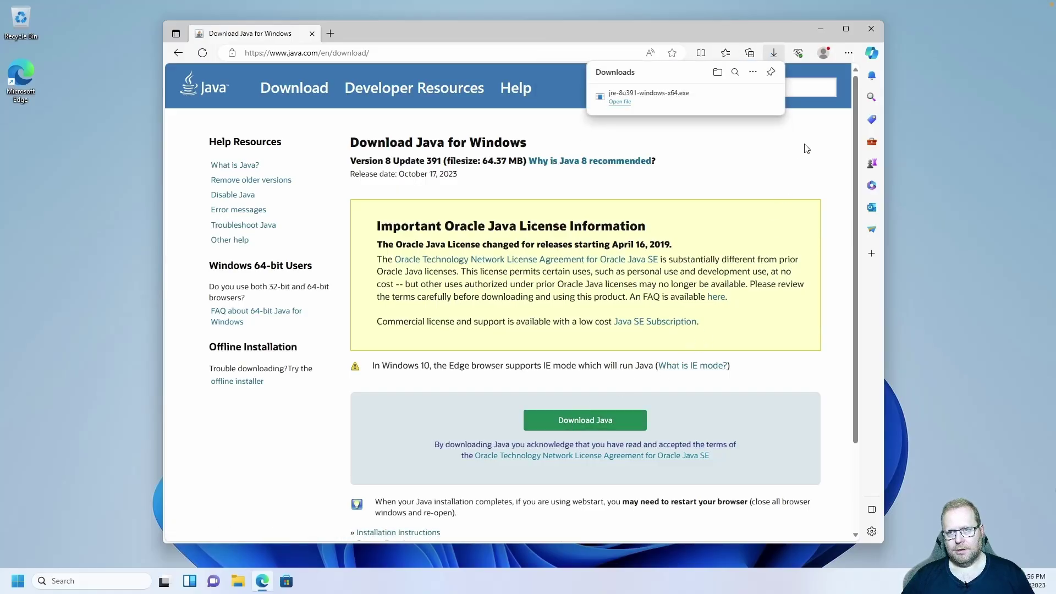
{"action": "left_click", "coordinate": [870, 29]}
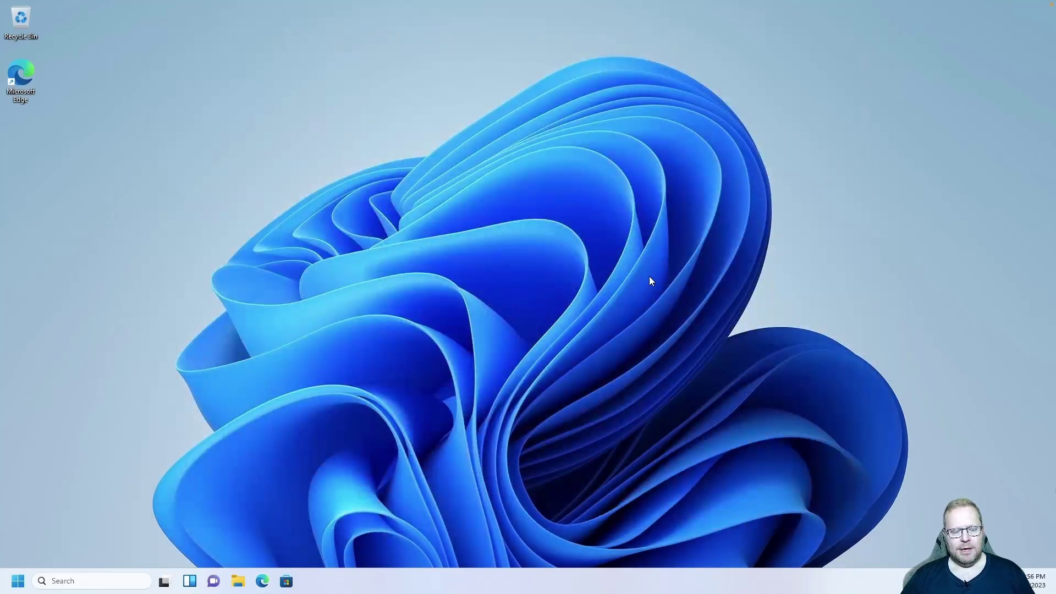
- Run jre-8u391-windows-x64 from Downloads and install Java 8 Update 391
{"action": "left_click", "coordinate": [240, 580]}
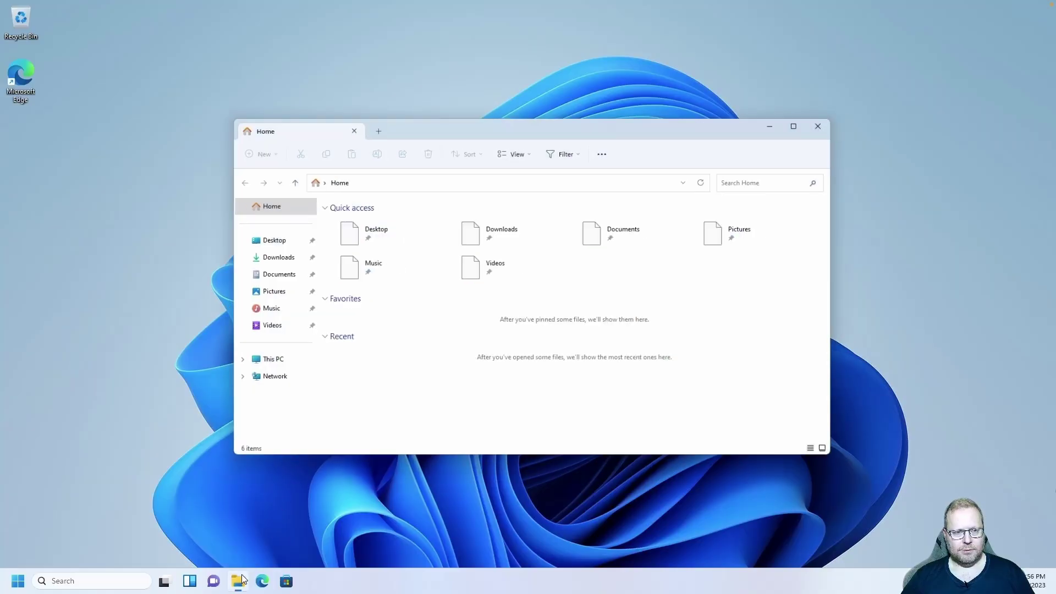
{"action": "left_click", "coordinate": [268, 265]}
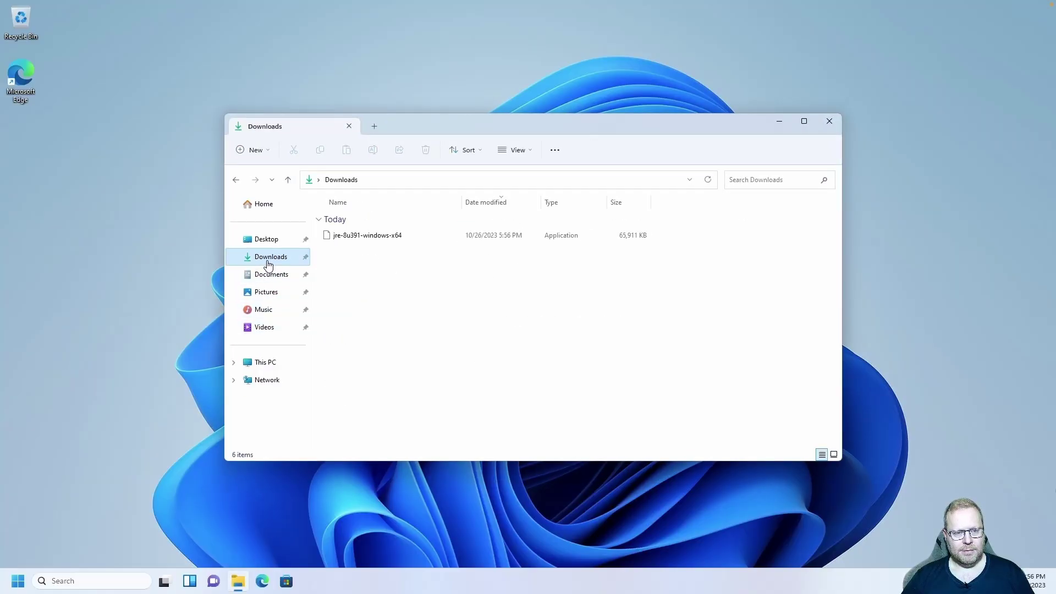
{"action": "double_click", "coordinate": [377, 236]}
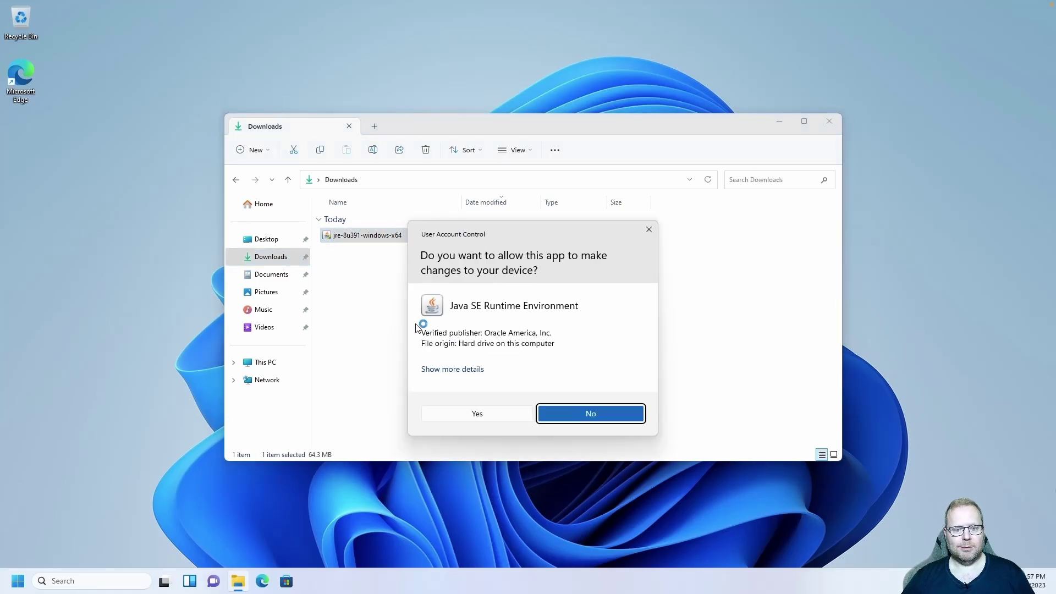
{"action": "left_click", "coordinate": [471, 414]}
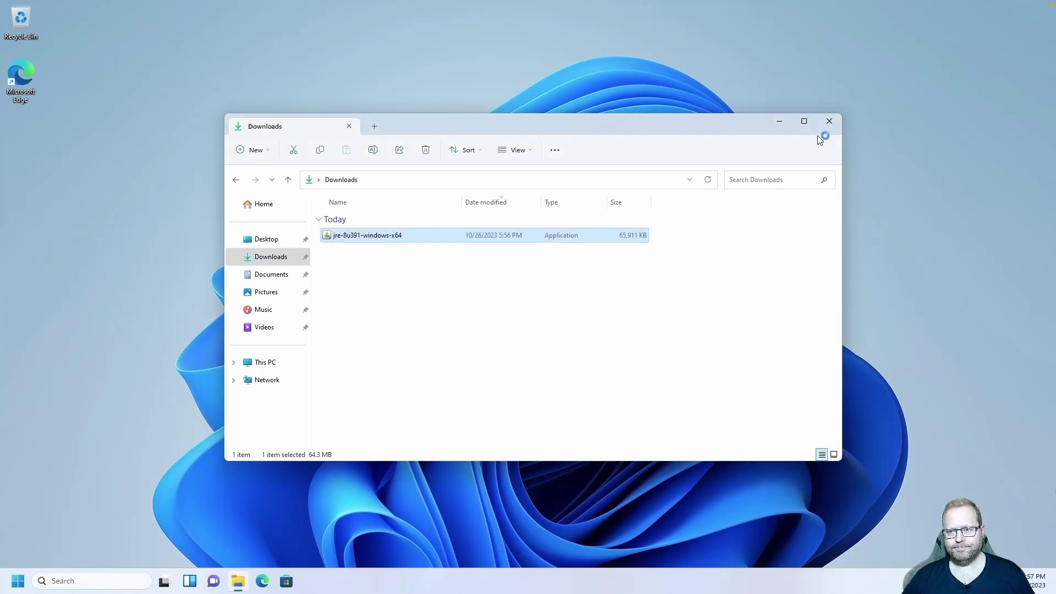
{"action": "left_click", "coordinate": [829, 122]}
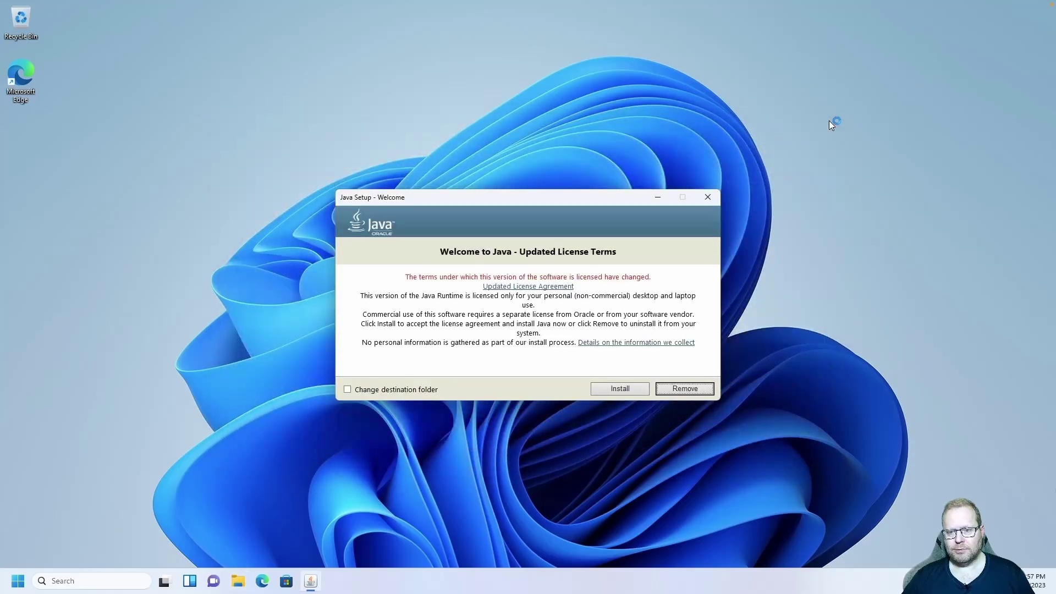
{"action": "left_click", "coordinate": [619, 389]}
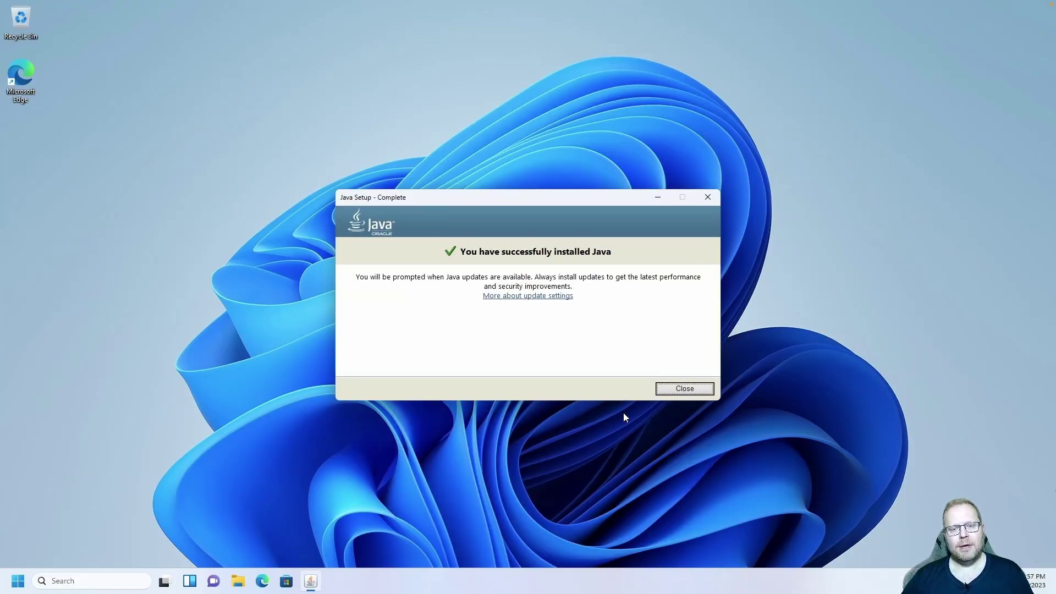
- Close Java Setup and confirm in Command Prompt that java prints its usage help
{"action": "left_click", "coordinate": [676, 389]}
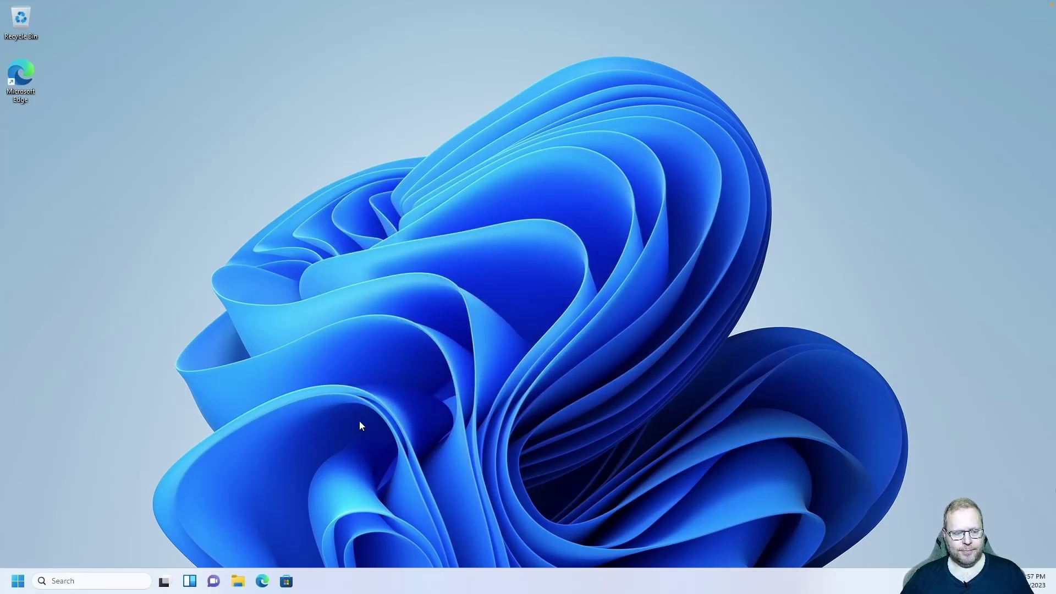
{"action": "left_click", "coordinate": [18, 580]}
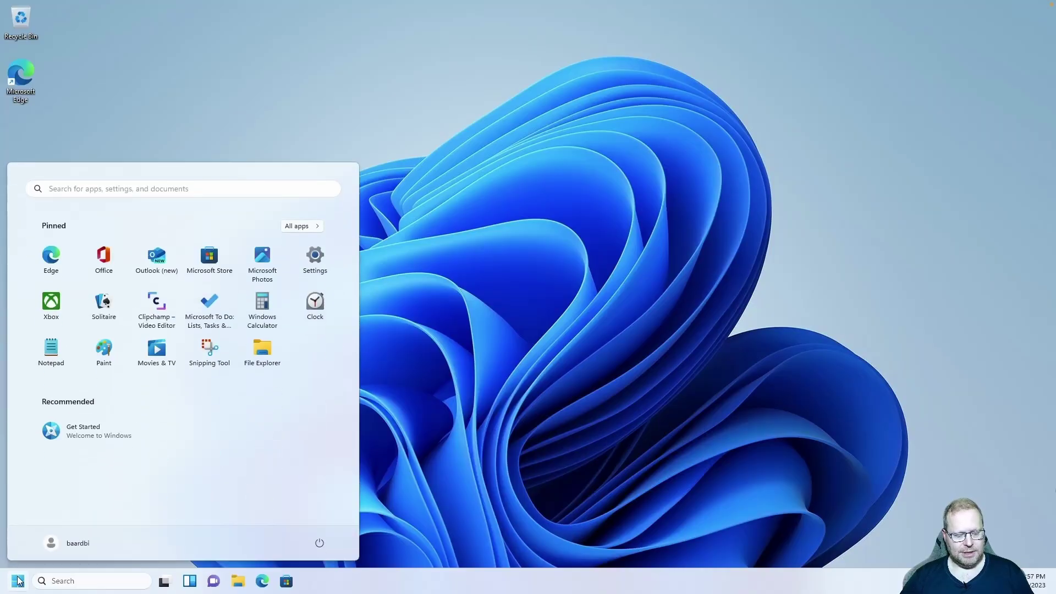
{"action": "type", "text": "cmd"}
{"action": "key", "text": "Return"}
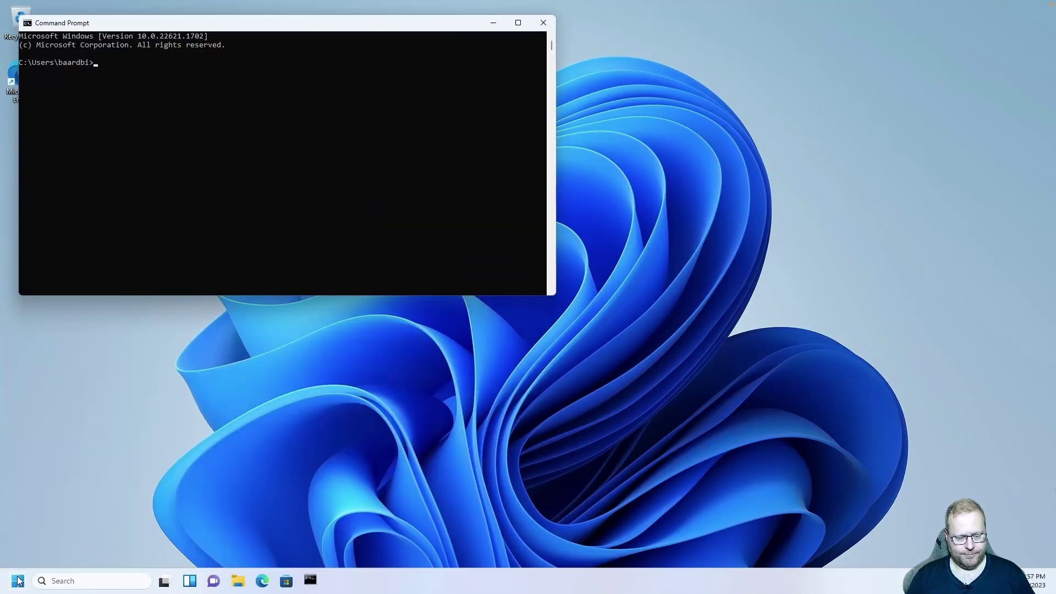
{"action": "type", "text": "java"}
{"action": "key", "text": "Return"}
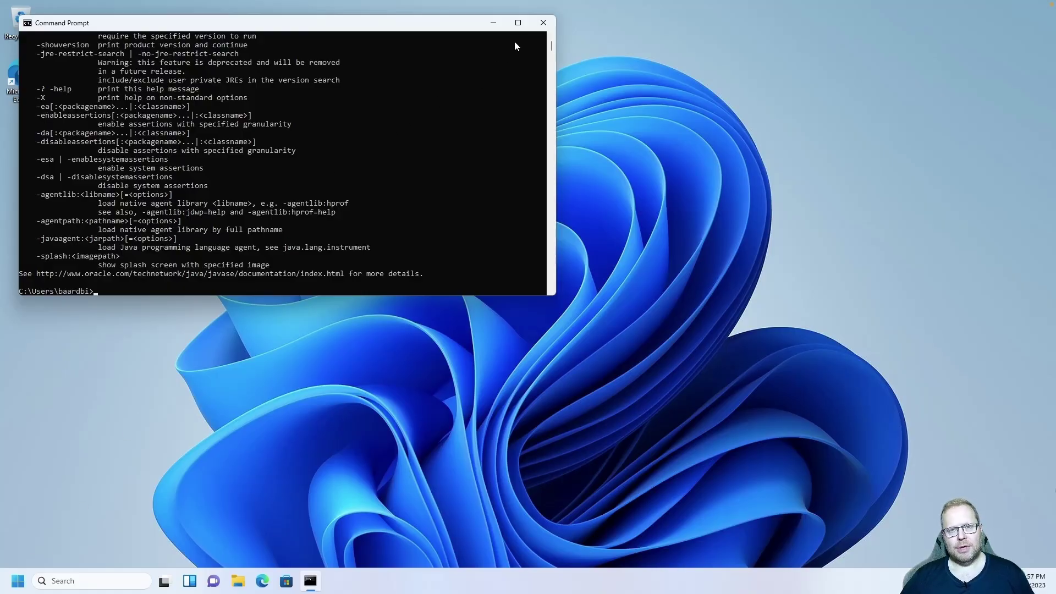
{"action": "left_click", "coordinate": [542, 28]}
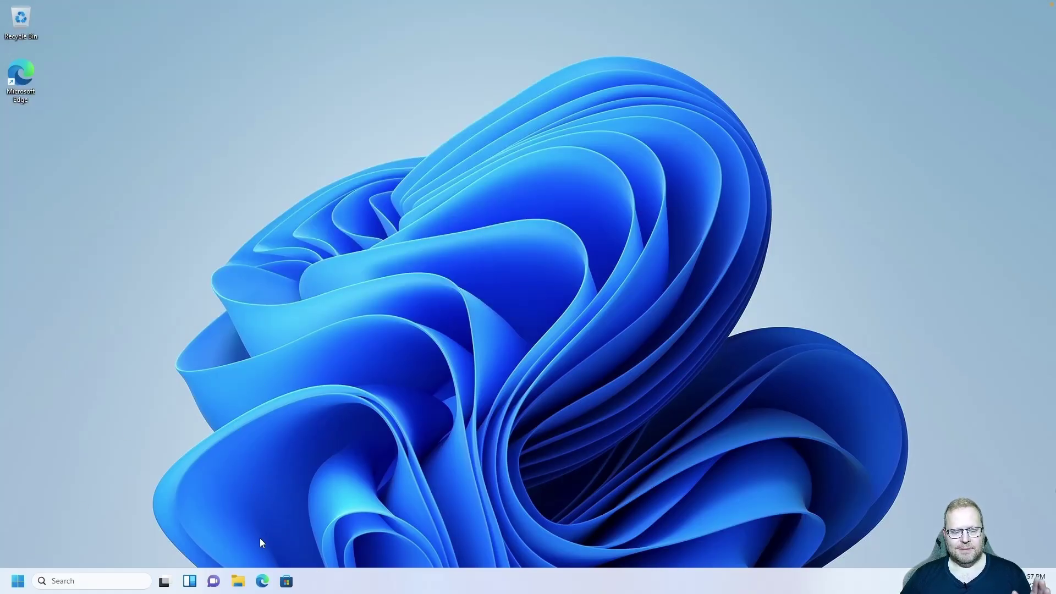
- Load the goatpower.org Kick Assembler guide in Edge from the URL in Notepad, then close Notepad
{"action": "left_click", "coordinate": [264, 581]}
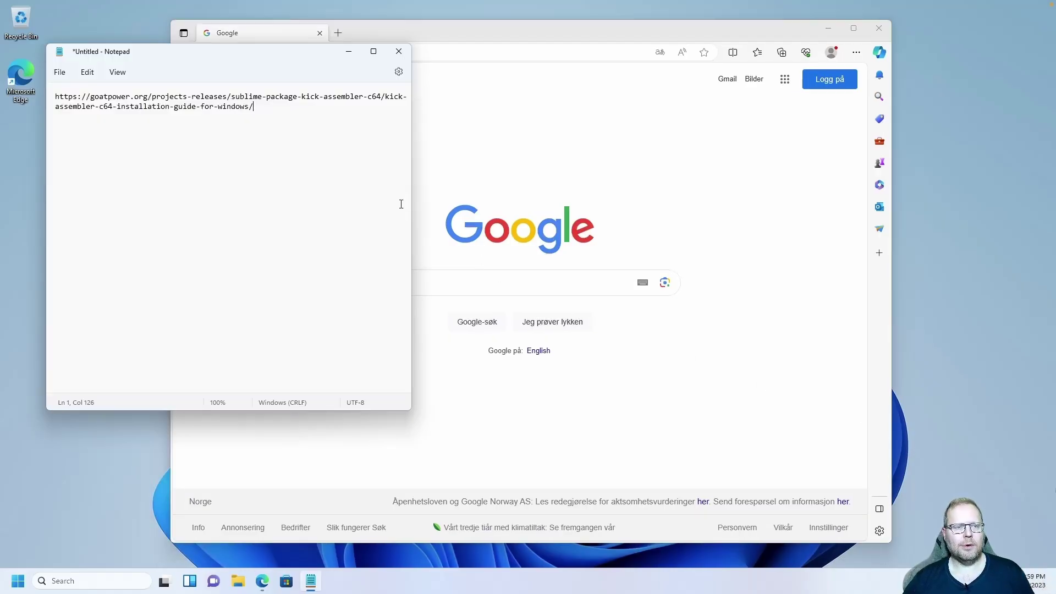
{"action": "left_click_drag", "start_coordinate": [278, 108], "coordinate": [44, 96]}
{"action": "key", "text": "ctrl+c"}
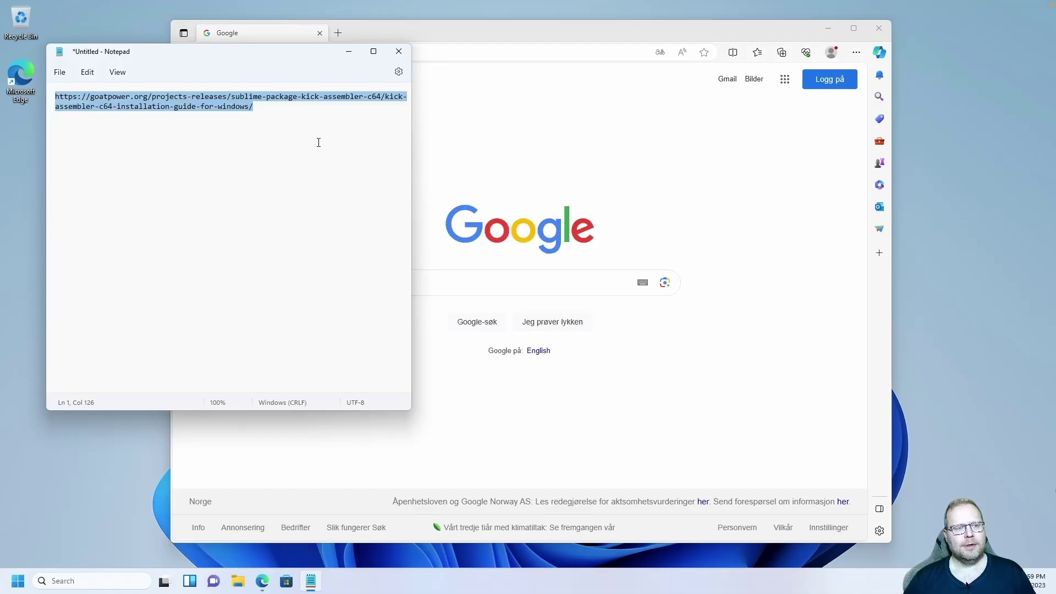
{"action": "left_click", "coordinate": [460, 24]}
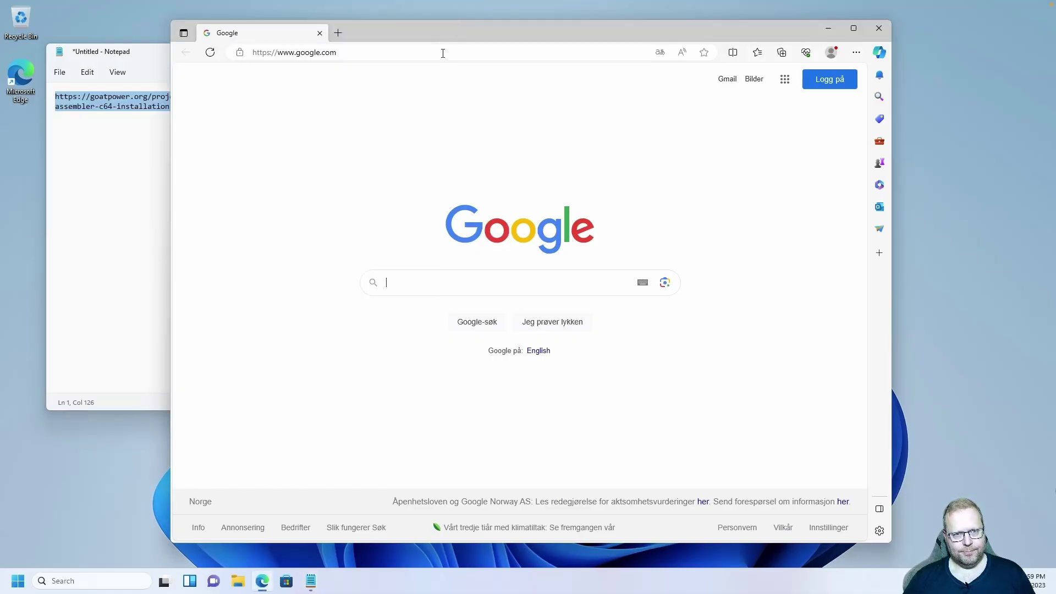
{"action": "left_click", "coordinate": [443, 54]}
{"action": "key", "text": "ctrl+v"}
{"action": "key", "text": "Return"}
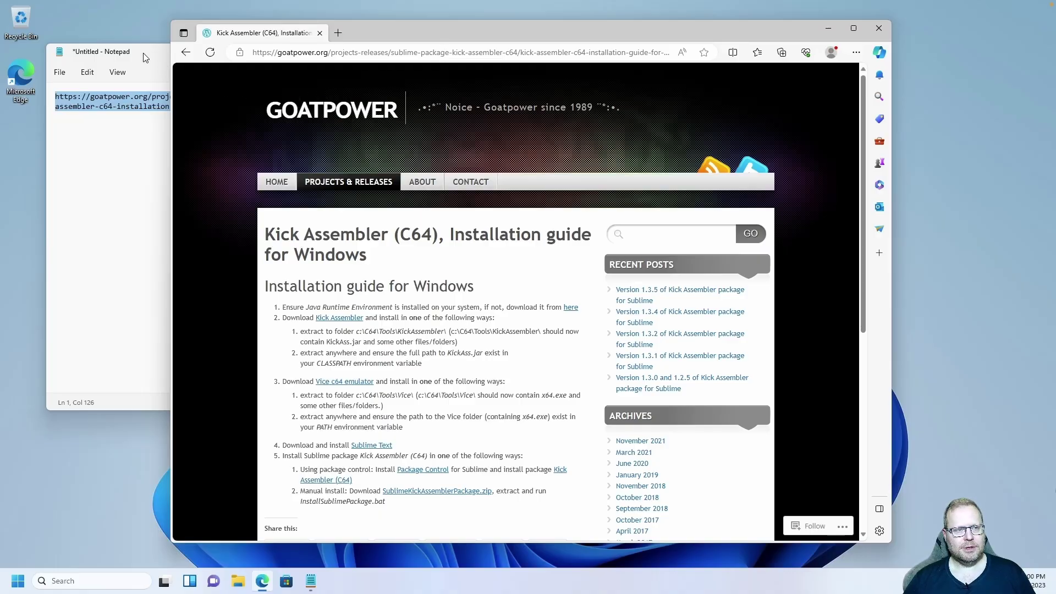
{"action": "left_click", "coordinate": [143, 53]}
{"action": "left_click", "coordinate": [394, 56]}
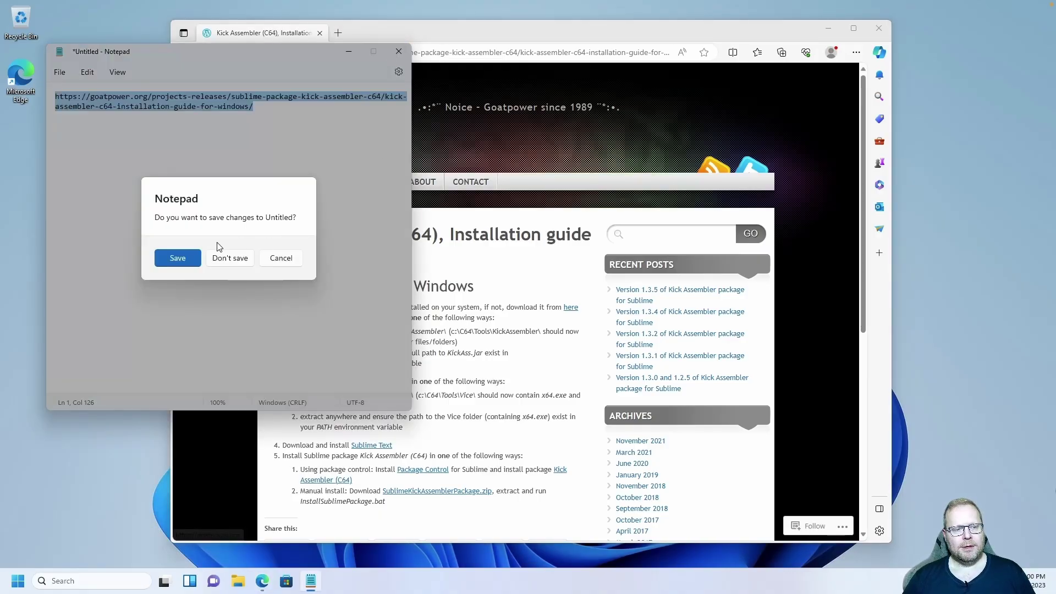
- Discard the notes, download KickAssembler.zip from the guide's Kick Assembler homepage link, and close Edge
{"action": "left_click", "coordinate": [222, 258]}
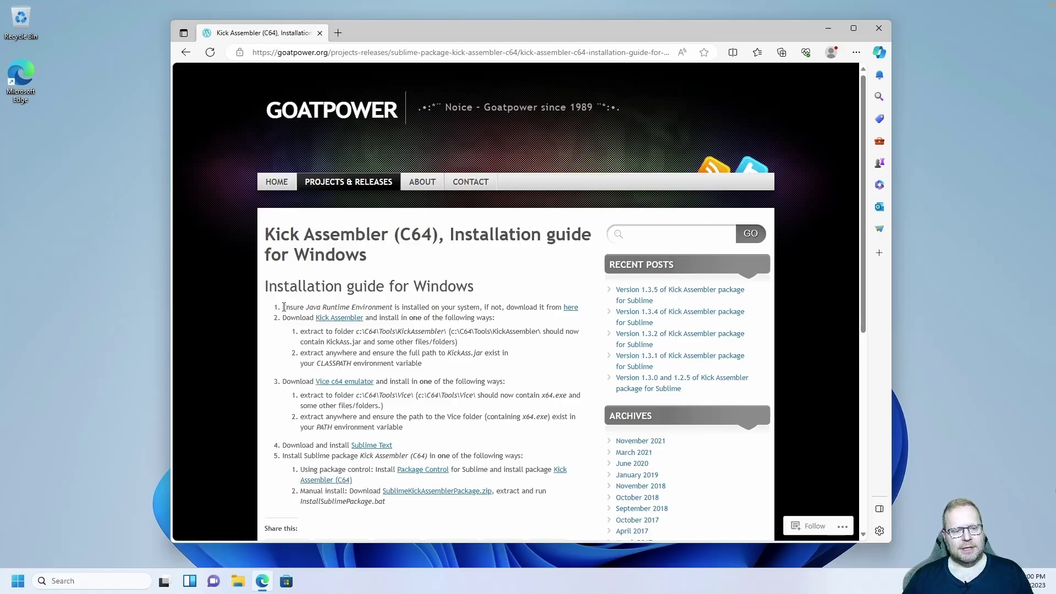
{"action": "left_click_drag", "start_coordinate": [282, 307], "coordinate": [394, 309]}
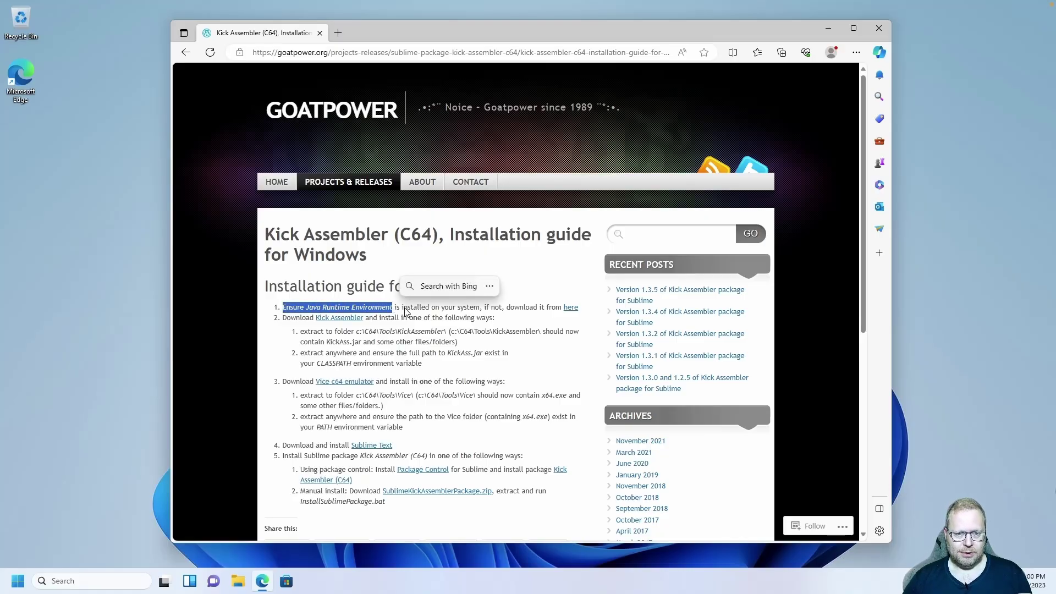
{"action": "left_click", "coordinate": [461, 323]}
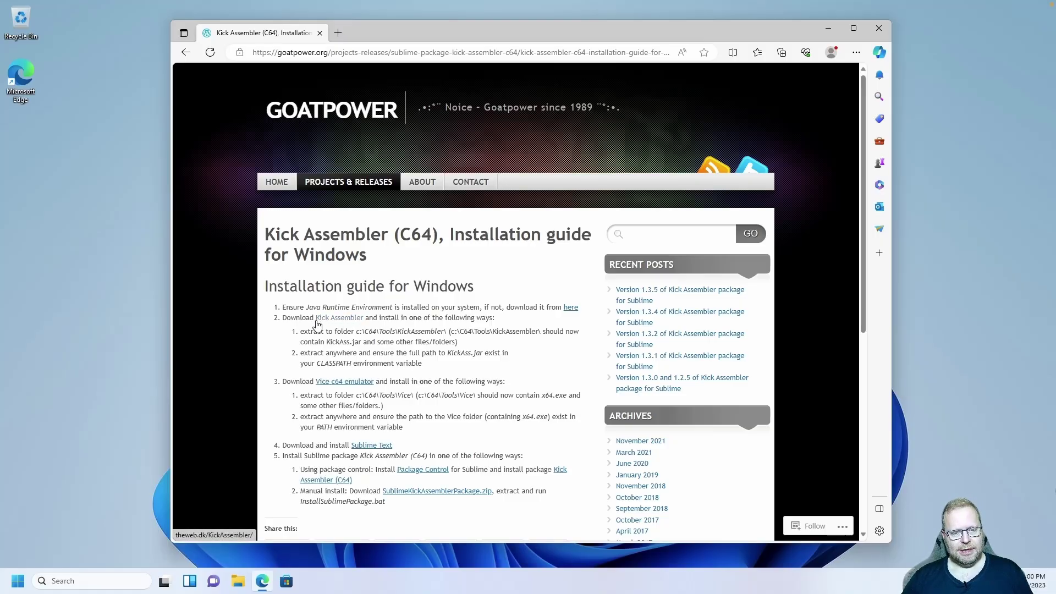
{"action": "left_click", "coordinate": [345, 319]}
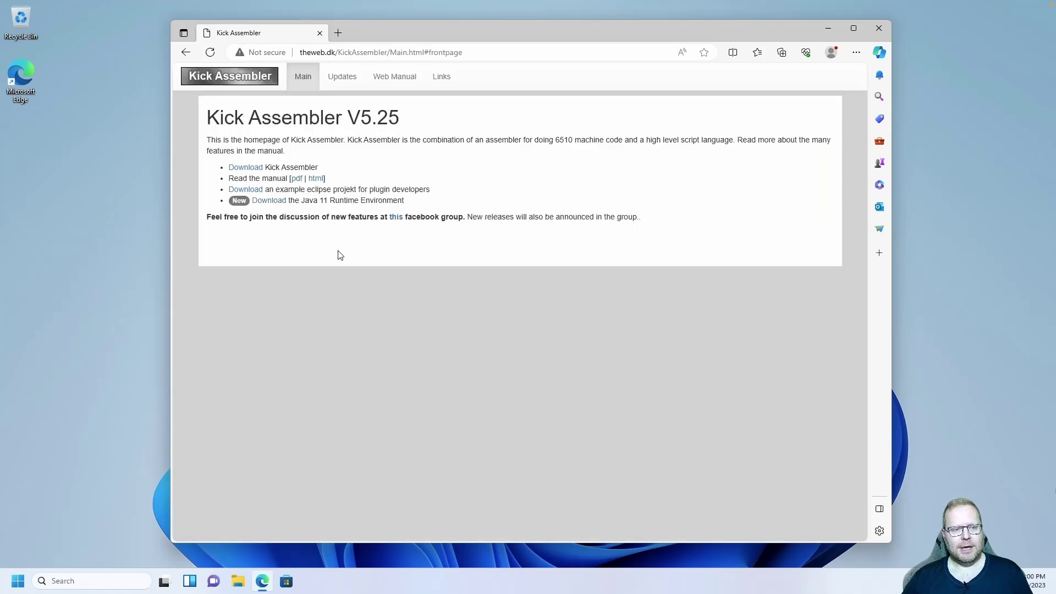
{"action": "left_click", "coordinate": [247, 167]}
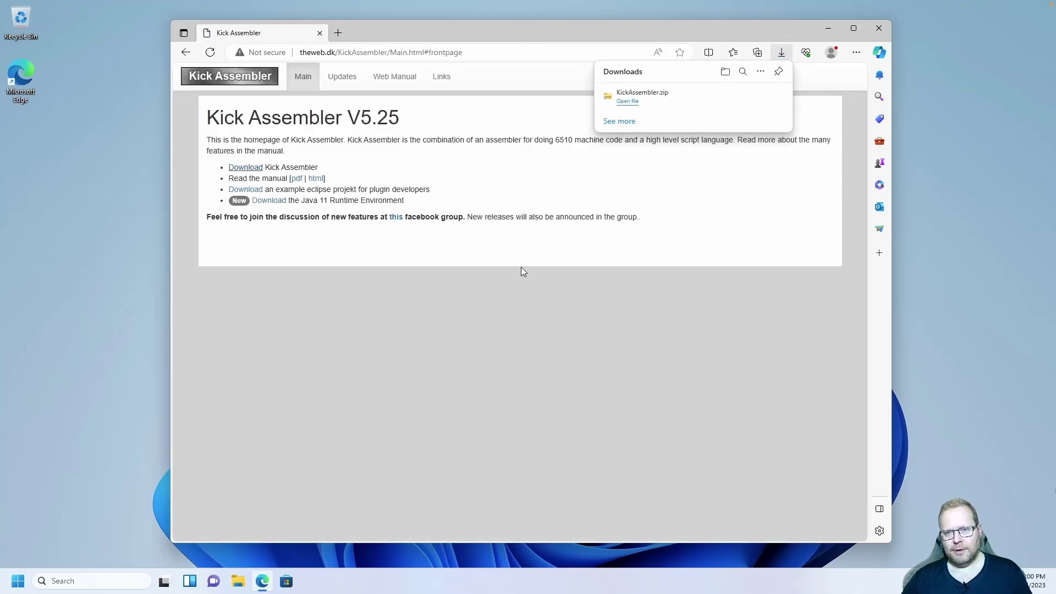
{"action": "left_click", "coordinate": [869, 26]}
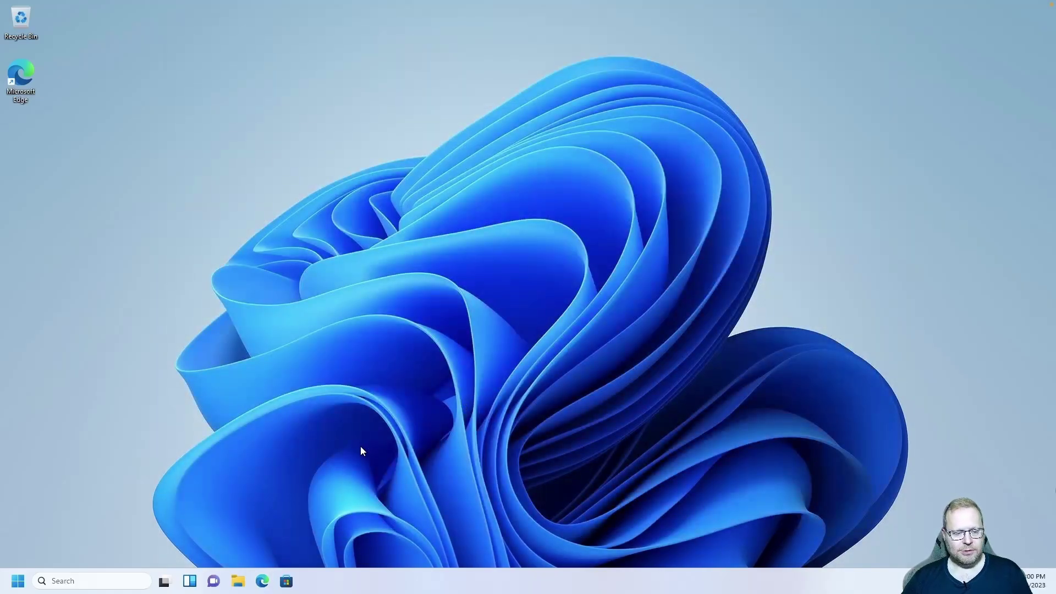
- Extract KickAssembler.zip in Downloads into a KickAssembler folder
{"action": "left_click", "coordinate": [238, 583]}
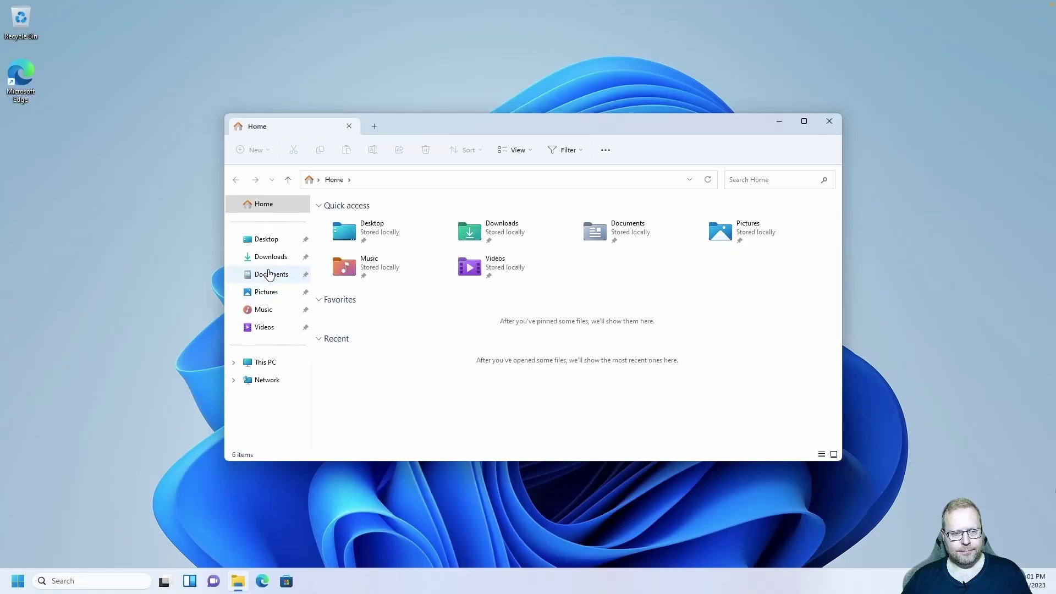
{"action": "left_click", "coordinate": [270, 257]}
{"action": "left_click", "coordinate": [350, 246]}
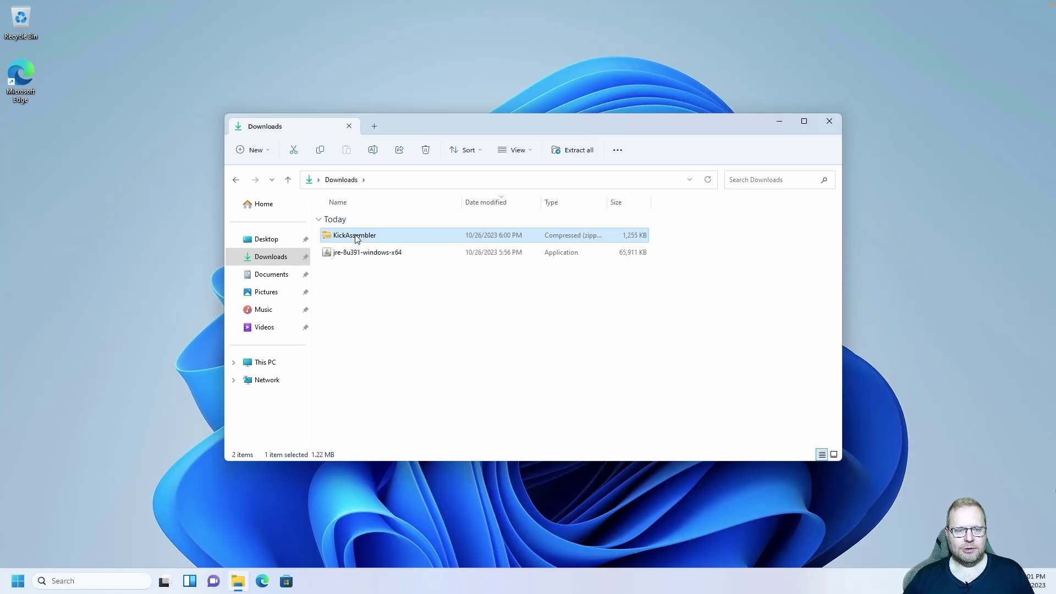
{"action": "left_click_drag", "start_coordinate": [355, 238], "coordinate": [424, 321]}
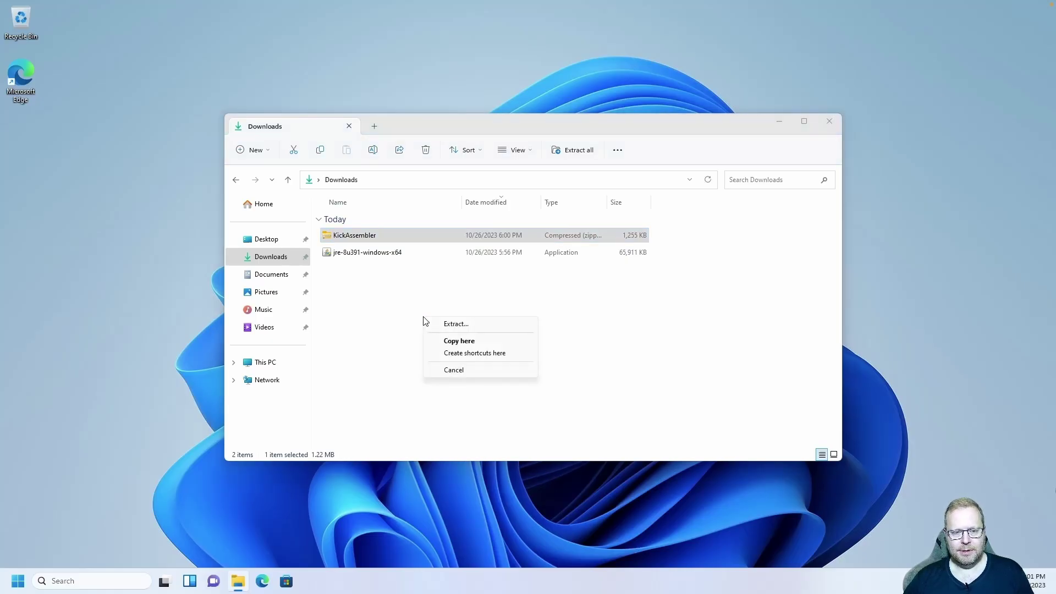
{"action": "left_click", "coordinate": [451, 324]}
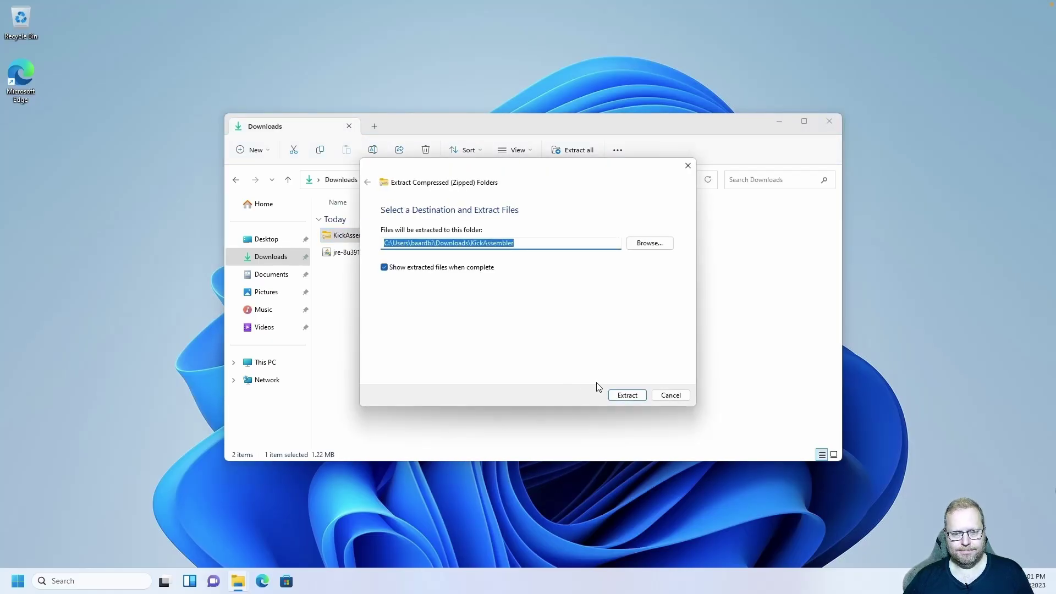
{"action": "left_click", "coordinate": [625, 396]}
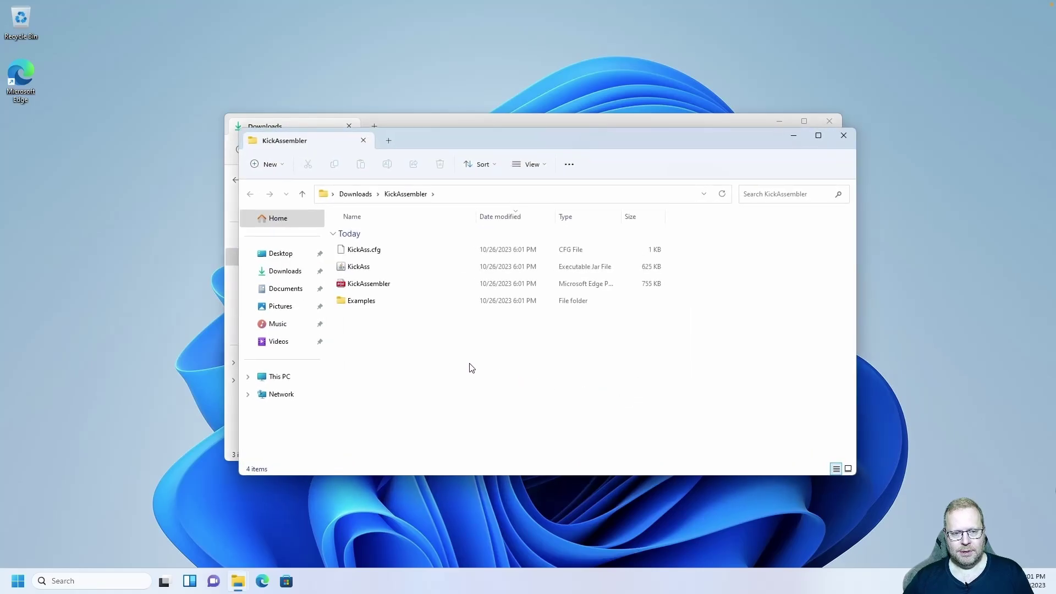
{"action": "left_click", "coordinate": [844, 136]}
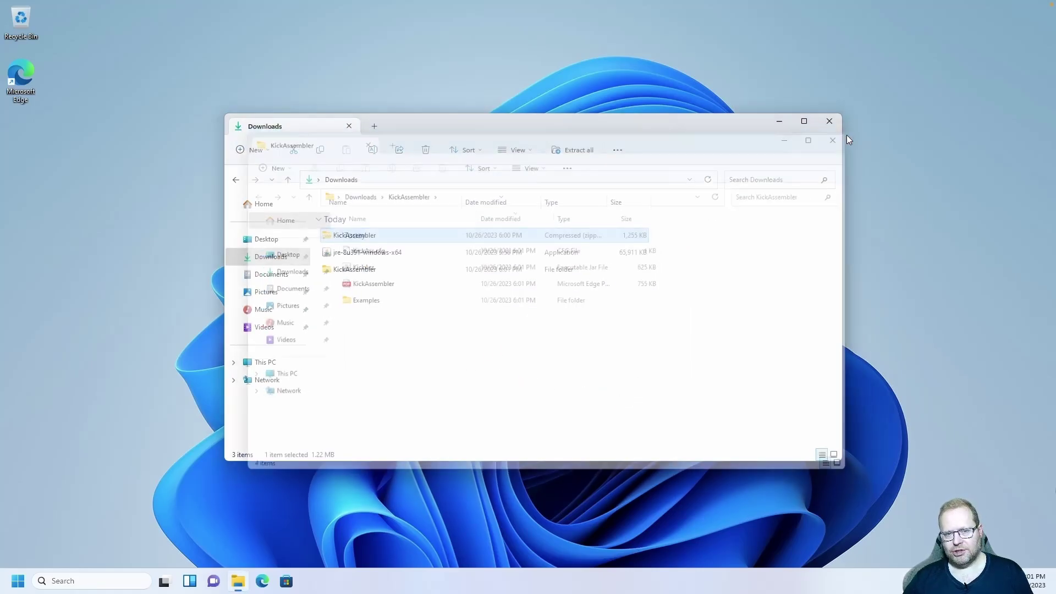
- Cut the extracted KickAssembler folder for moving
{"action": "left_click", "coordinate": [364, 274]}
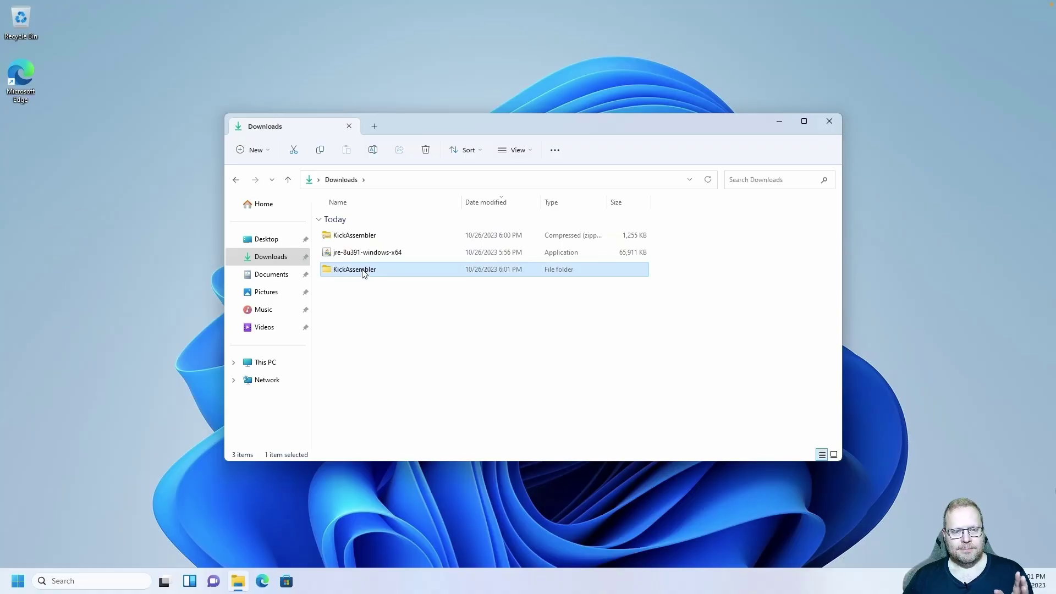
{"action": "right_click", "coordinate": [363, 273]}
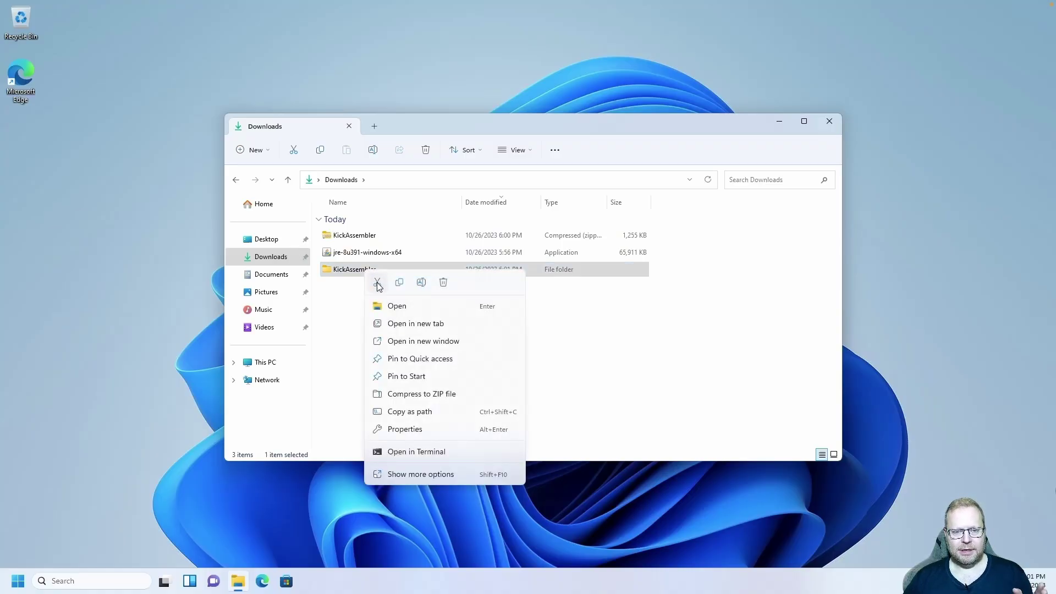
{"action": "left_click", "coordinate": [377, 284]}
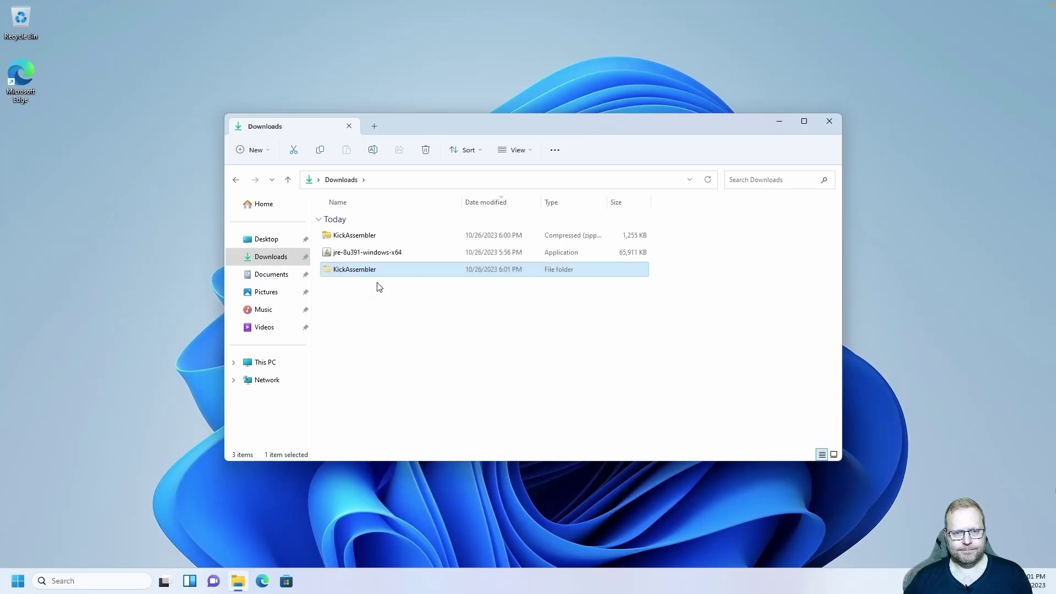
- Create a folder named C64 on Local Disk (C:)
{"action": "left_click", "coordinate": [273, 368]}
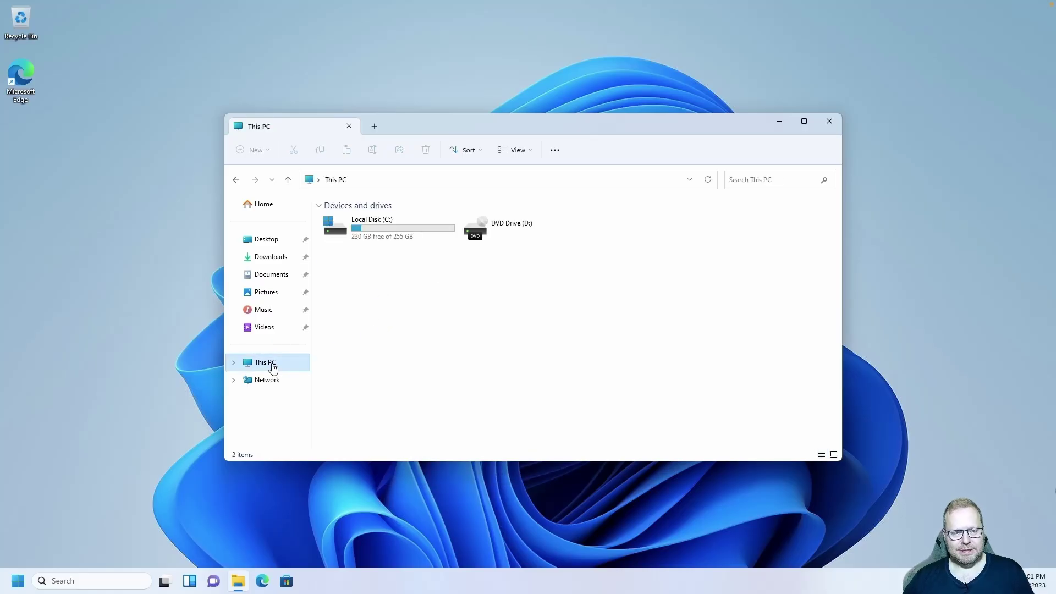
{"action": "double_click", "coordinate": [387, 224]}
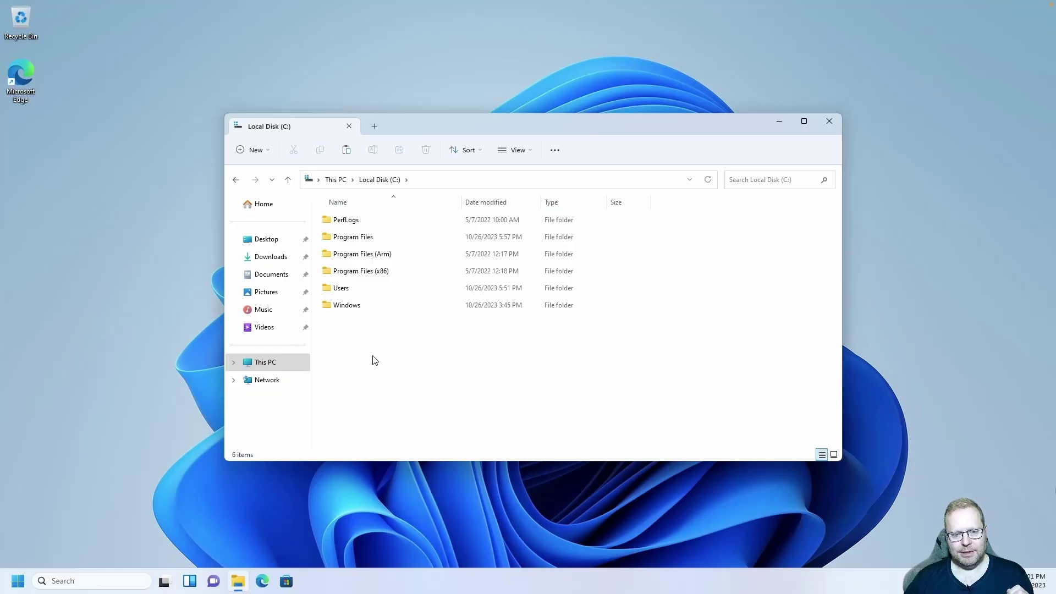
{"action": "right_click", "coordinate": [373, 356]}
{"action": "mouse_move", "coordinate": [424, 450]}
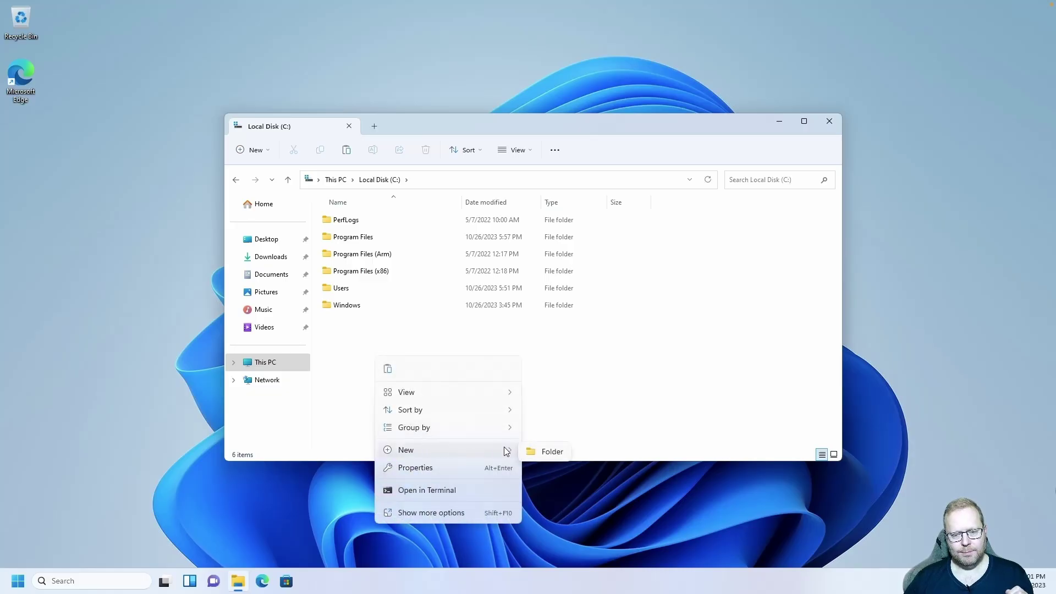
{"action": "left_click", "coordinate": [540, 455]}
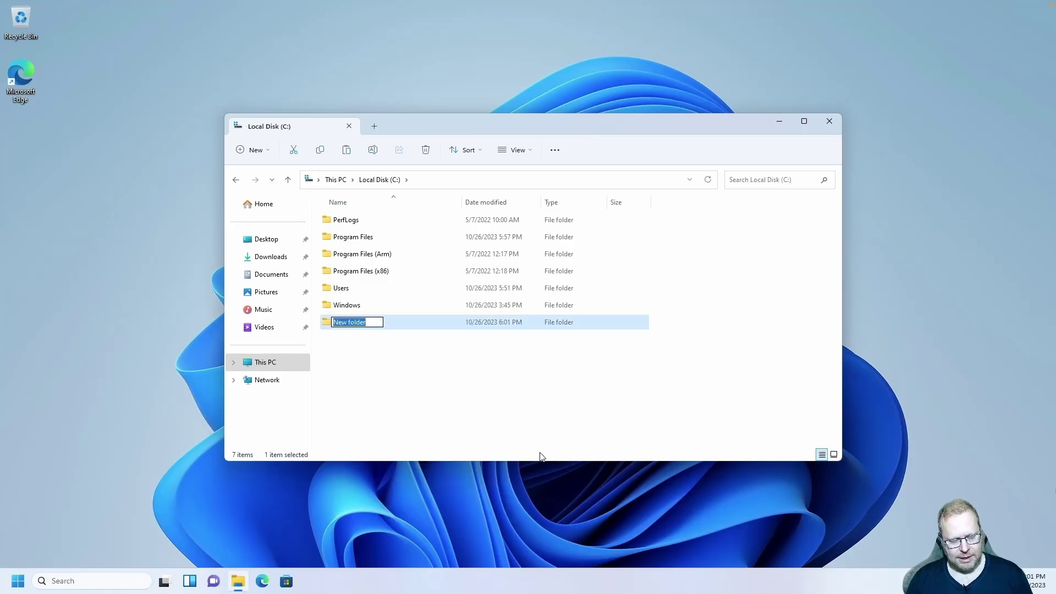
{"action": "type", "text": "C64"}
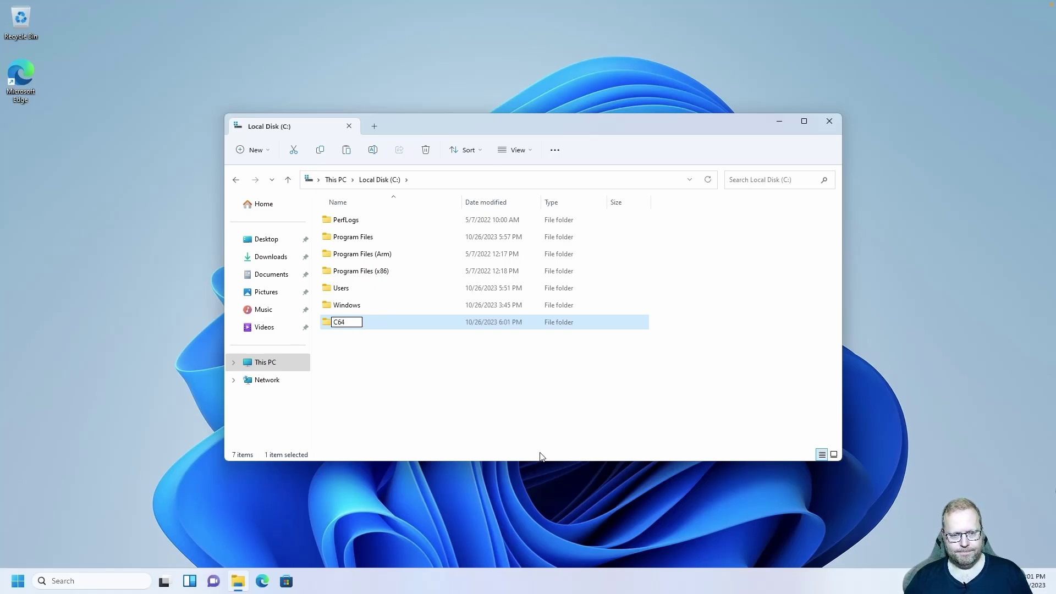
{"action": "key", "text": "Return"}
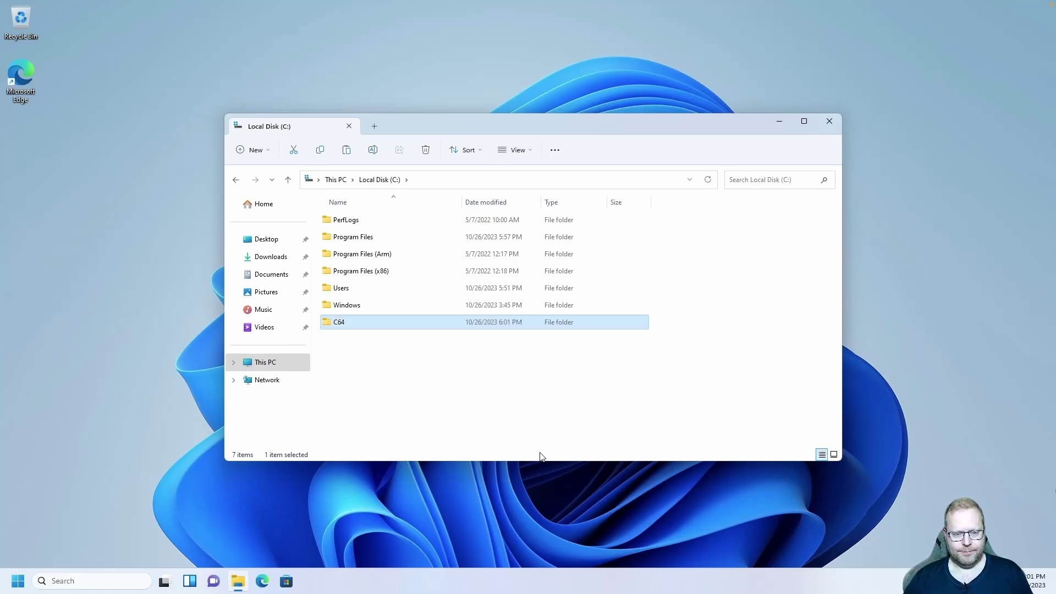
- Create a Tools folder inside C64 and open it
{"action": "double_click", "coordinate": [347, 325]}
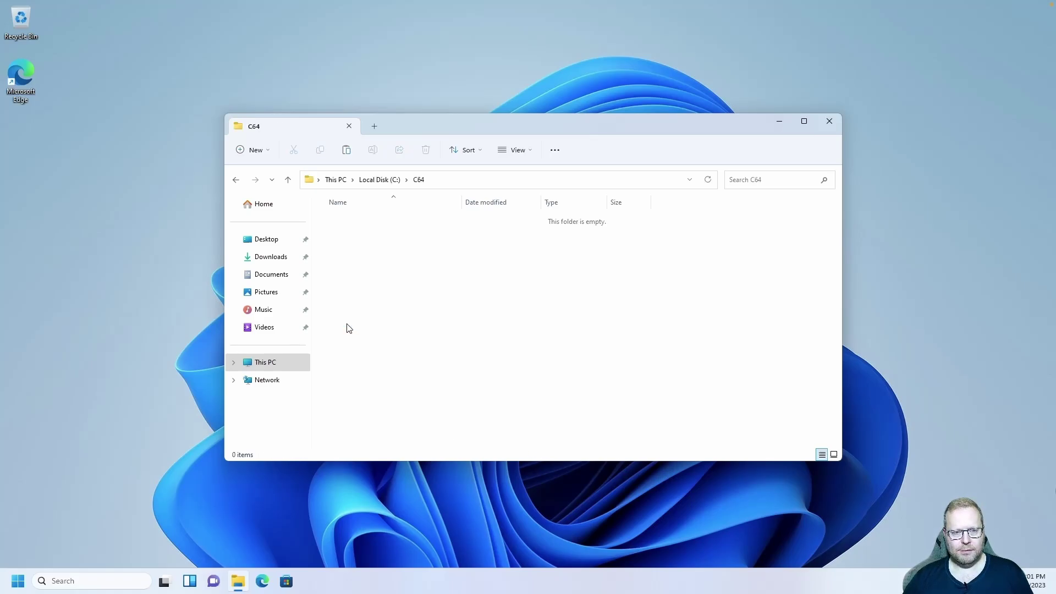
{"action": "right_click", "coordinate": [382, 265]}
{"action": "mouse_move", "coordinate": [431, 374]}
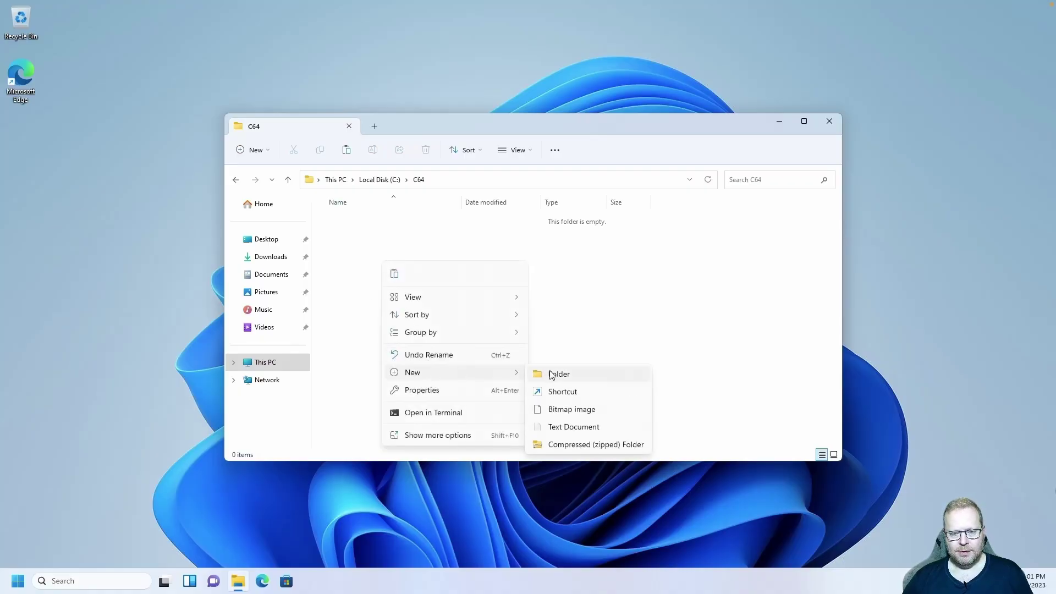
{"action": "left_click", "coordinate": [551, 375]}
{"action": "type", "text": "Tools"}
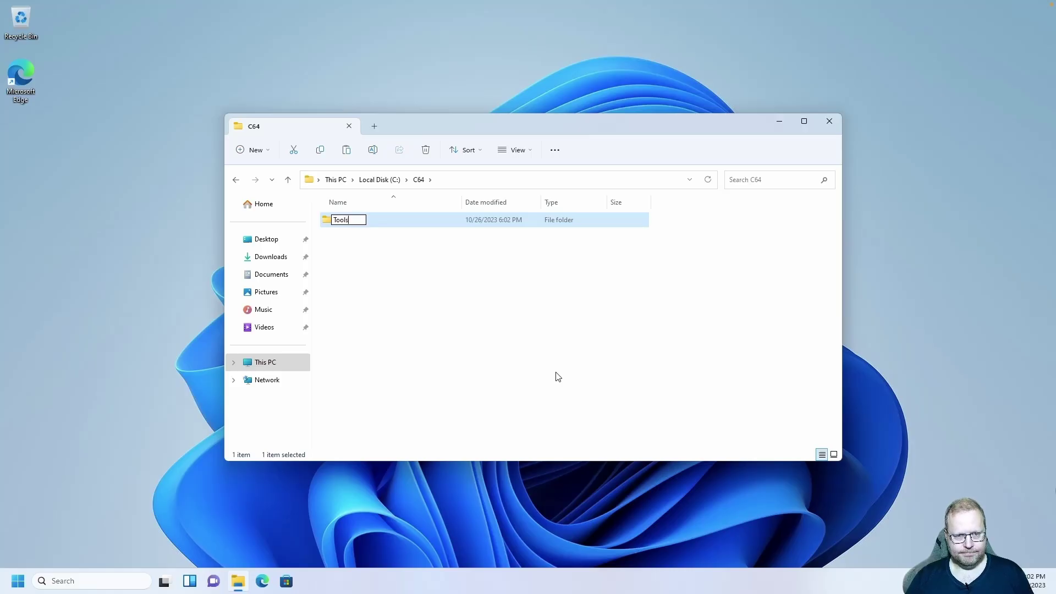
{"action": "key", "text": "Return"}
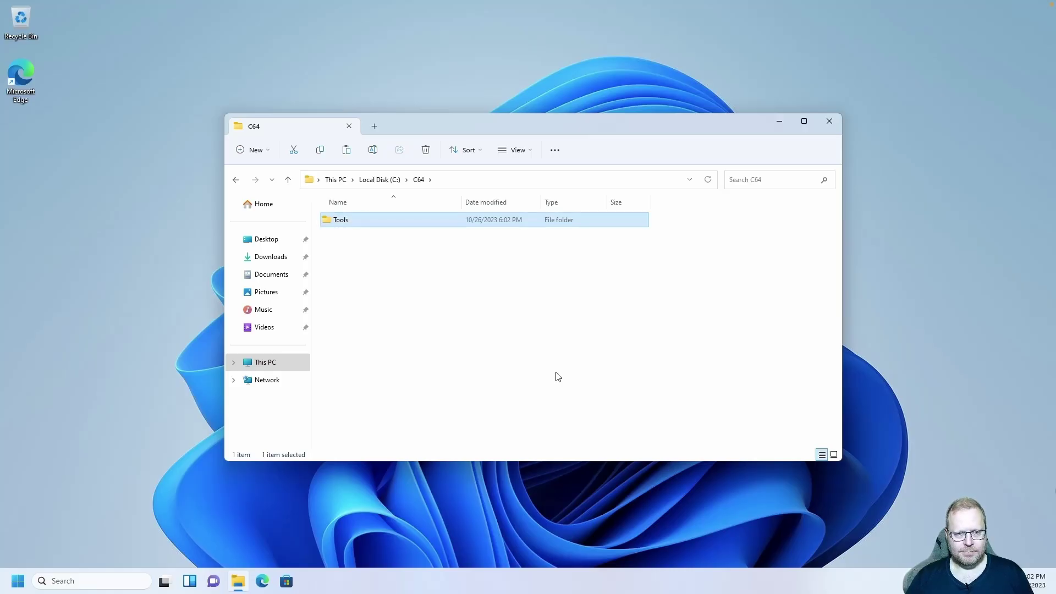
{"action": "double_click", "coordinate": [349, 225]}
{"action": "right_click", "coordinate": [382, 279]}
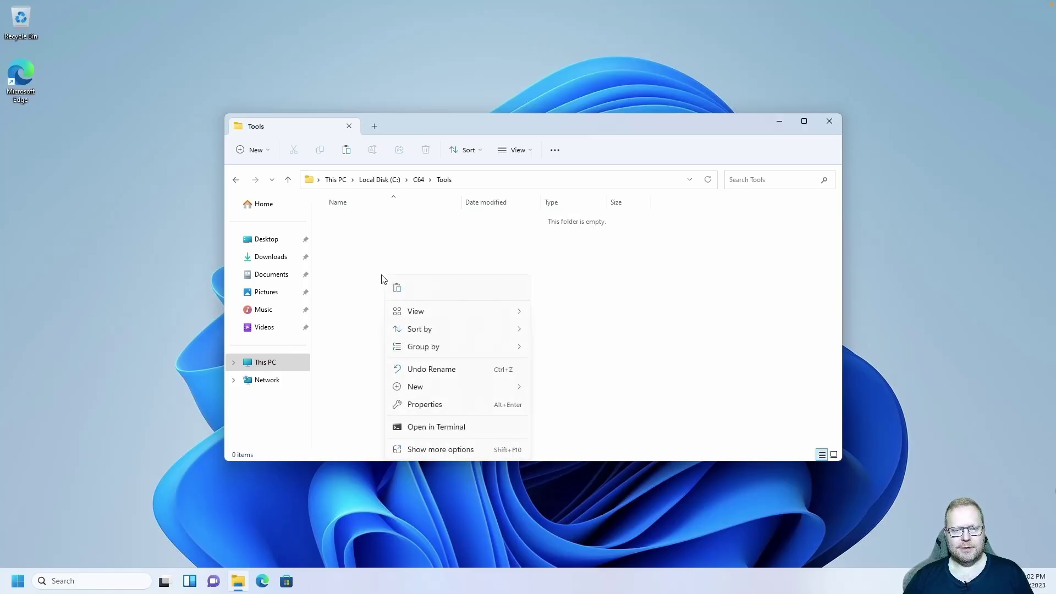
- Paste KickAssembler into C:\C64\Tools and close File Explorer
{"action": "left_click", "coordinate": [396, 288]}
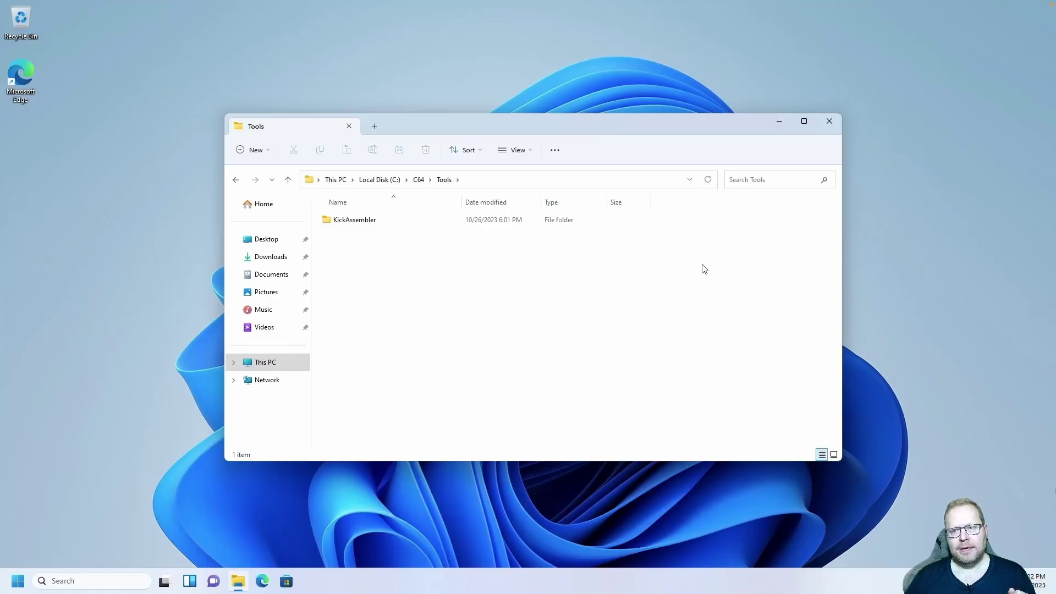
{"action": "left_click", "coordinate": [829, 119]}
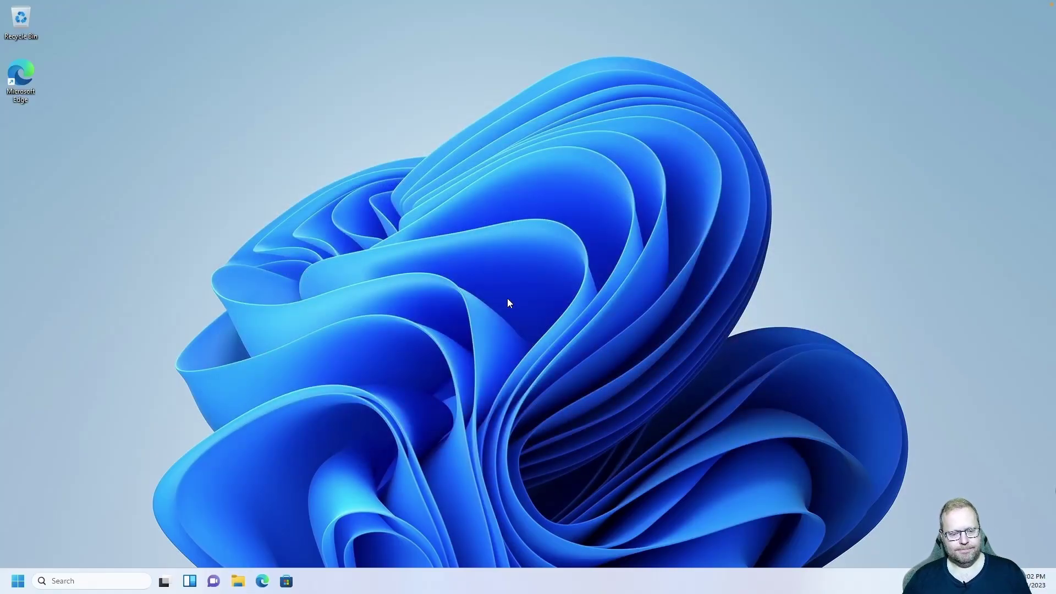
- Search for 'sublime text' in Edge and open the official sublimetext.com site
{"action": "left_click", "coordinate": [262, 580]}
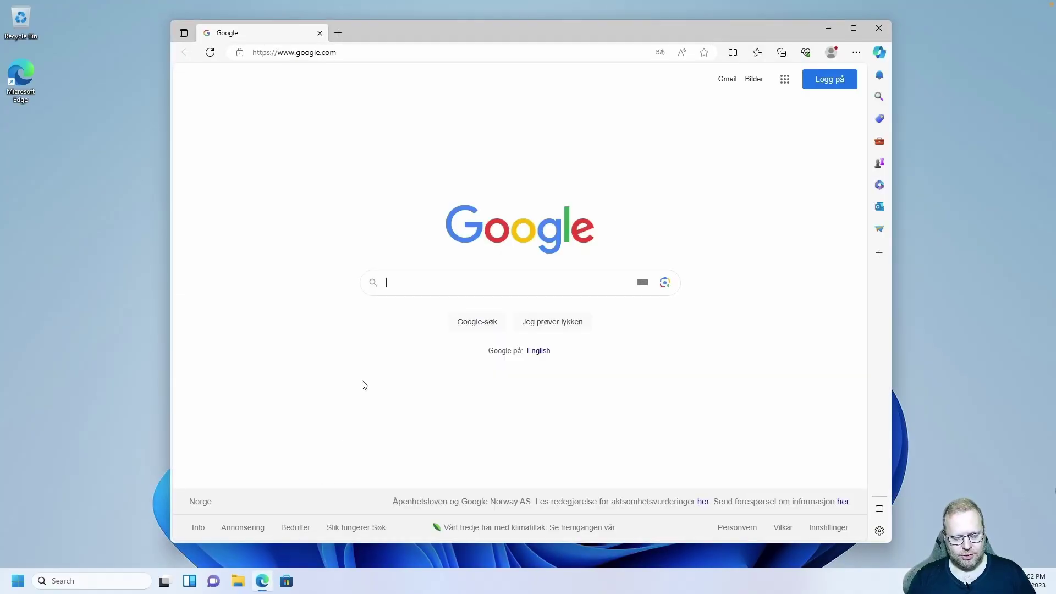
{"action": "type", "text": "sublim"}
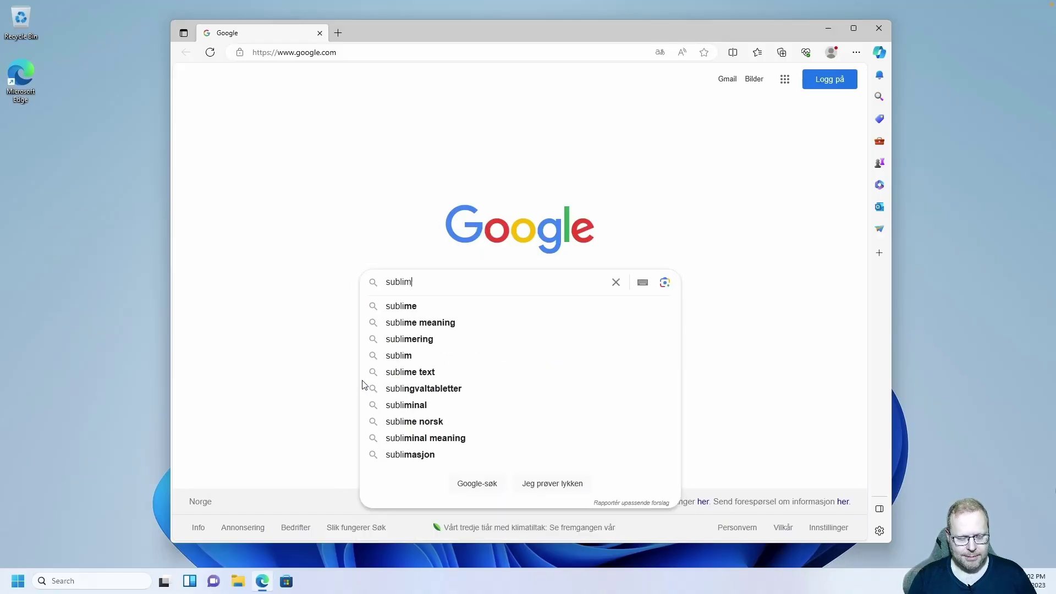
{"action": "type", "text": "e text"}
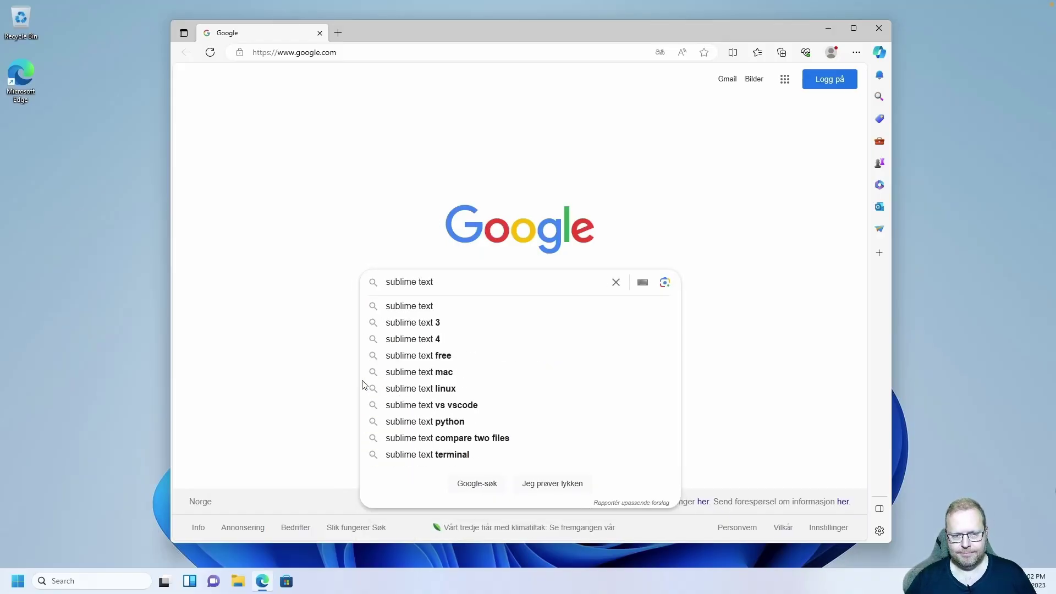
{"action": "key", "text": "Return"}
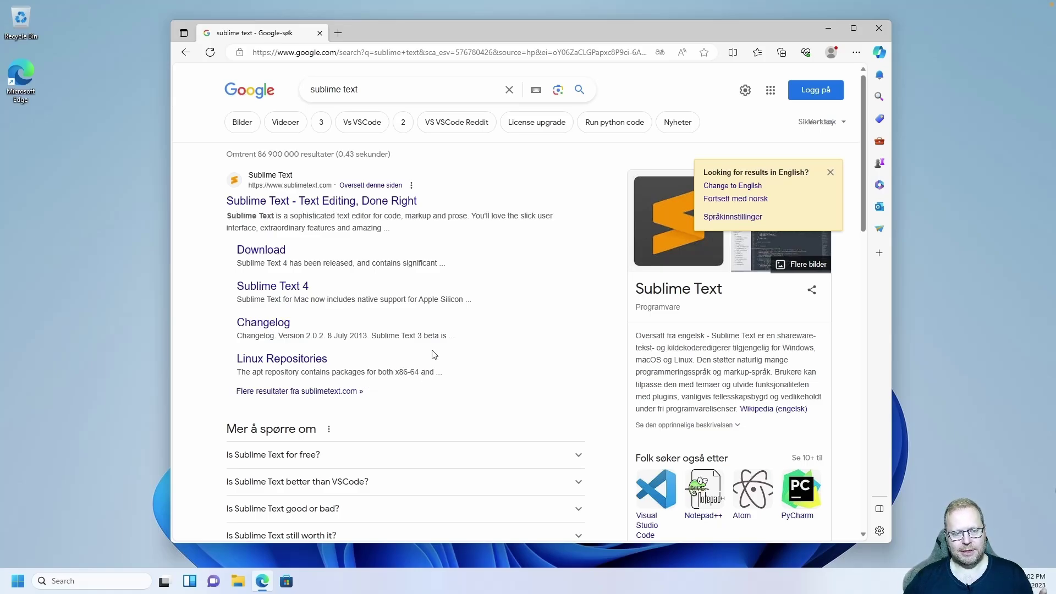
{"action": "left_click", "coordinate": [292, 203]}
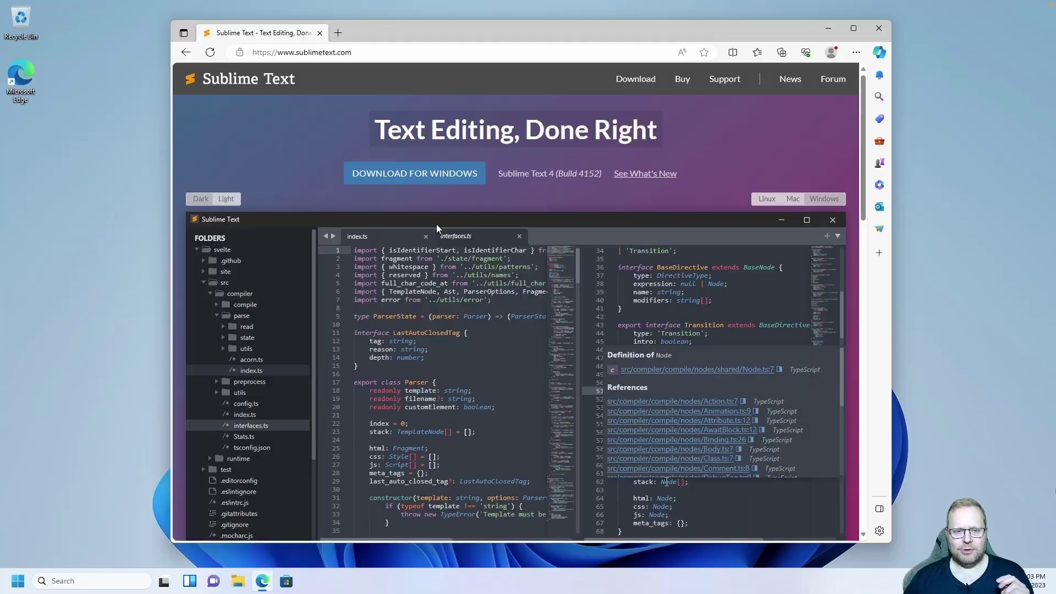
- Download sublime_text_build_4152_x64_setup.exe for Windows and close Edge
{"action": "left_click", "coordinate": [425, 175]}
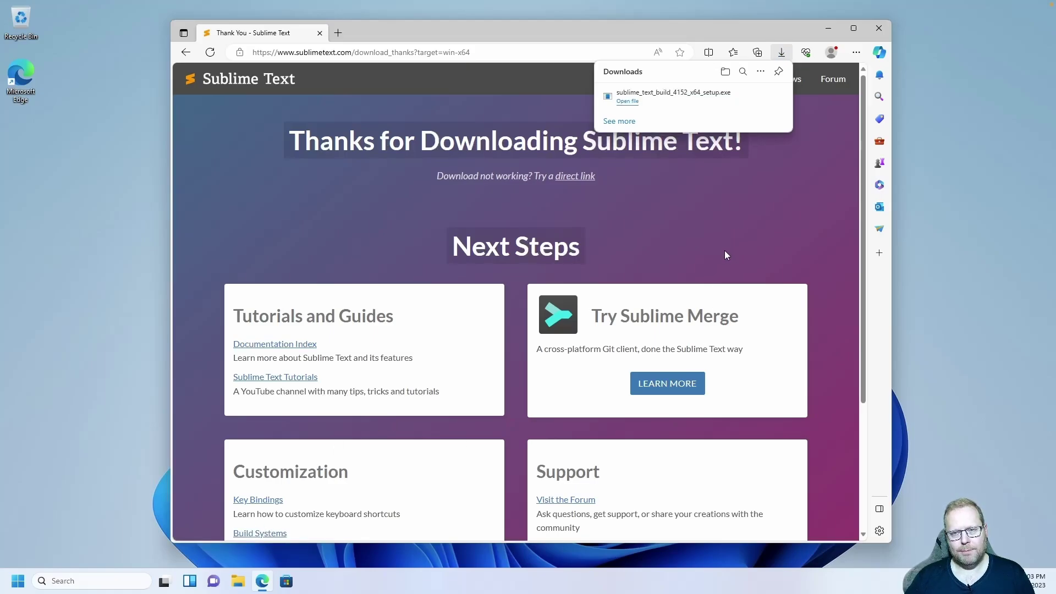
{"action": "left_click", "coordinate": [879, 27]}
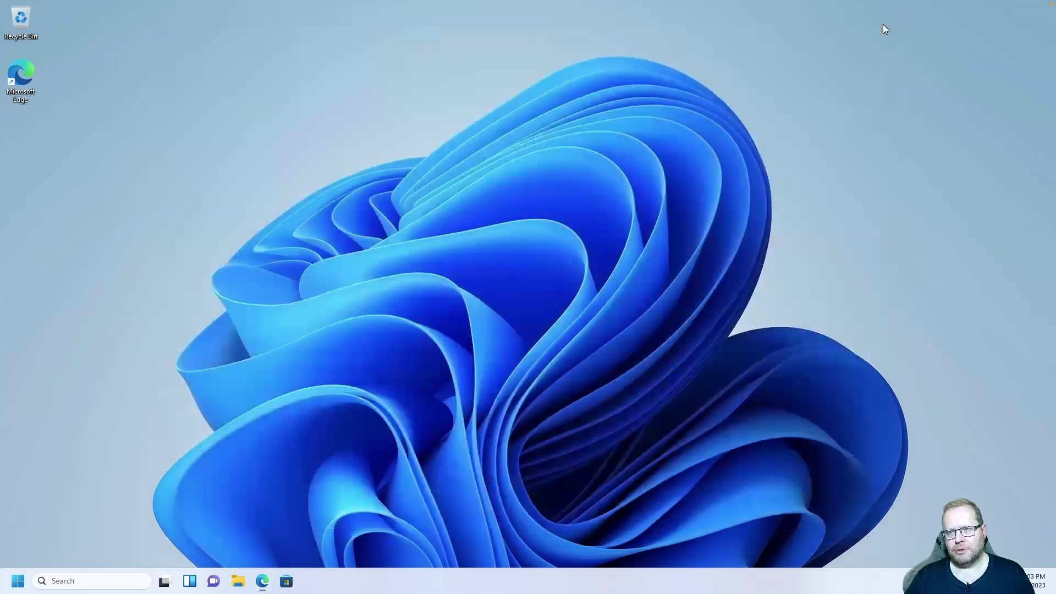
- Install Sublime Text from the Downloads setup file into C:\Program Files\Sublime Text with defaults, then close Explorer
{"action": "left_click", "coordinate": [238, 581]}
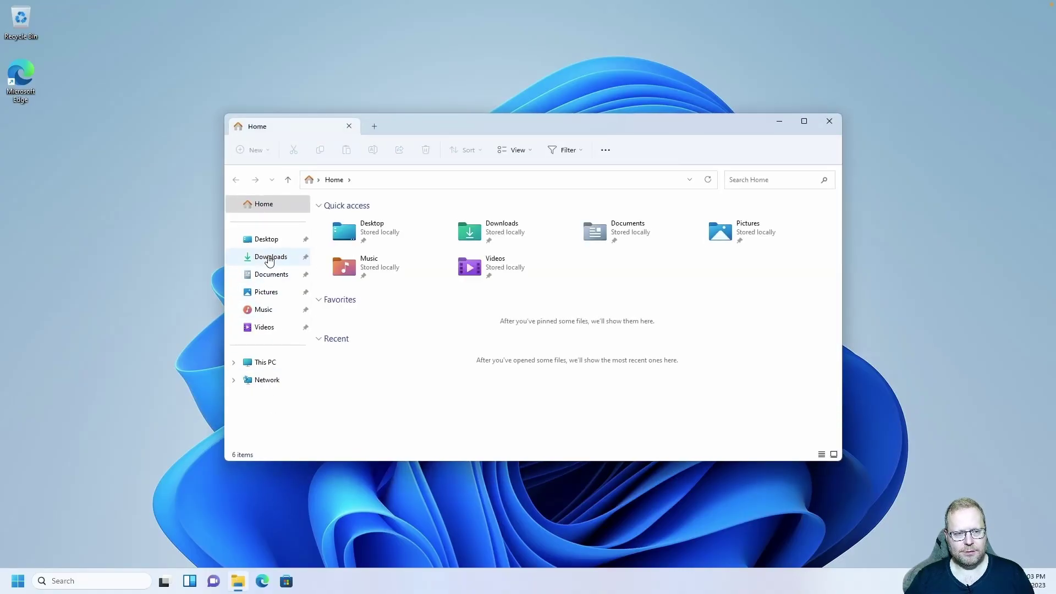
{"action": "left_click", "coordinate": [270, 257]}
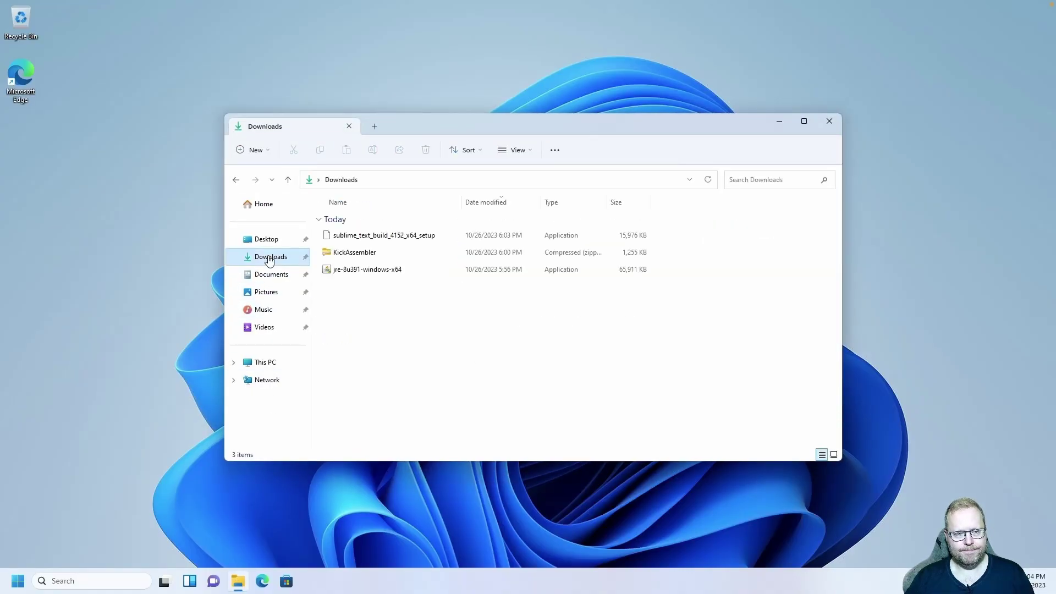
{"action": "double_click", "coordinate": [399, 242]}
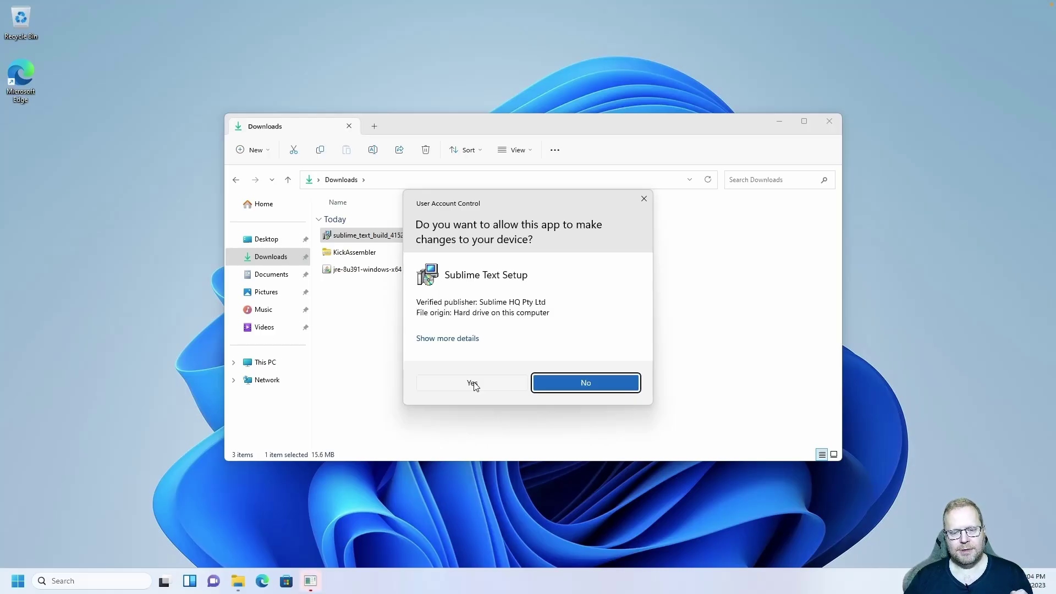
{"action": "left_click", "coordinate": [473, 385]}
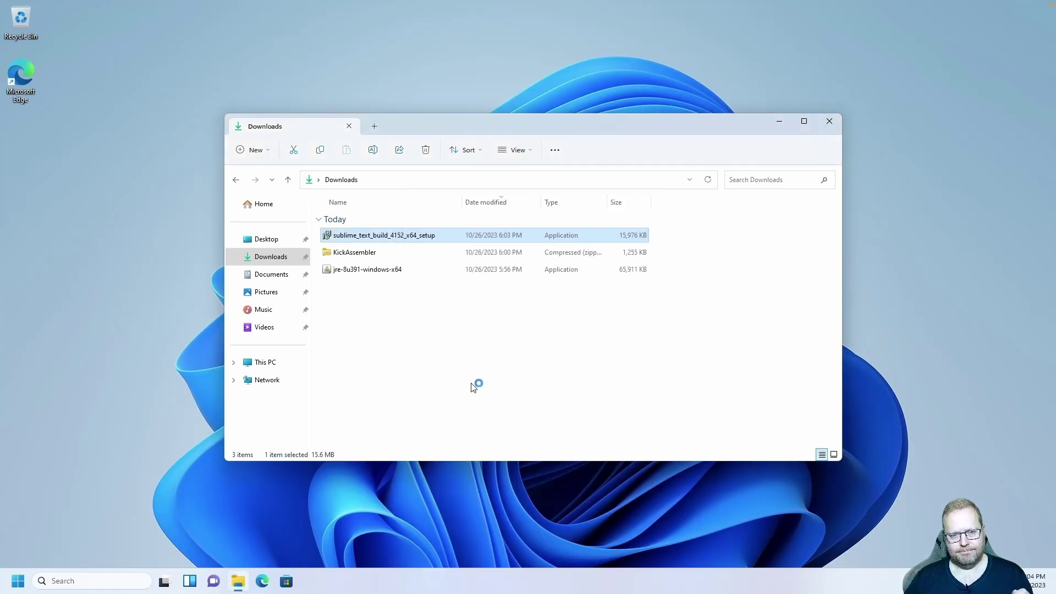
{"action": "left_click", "coordinate": [604, 380]}
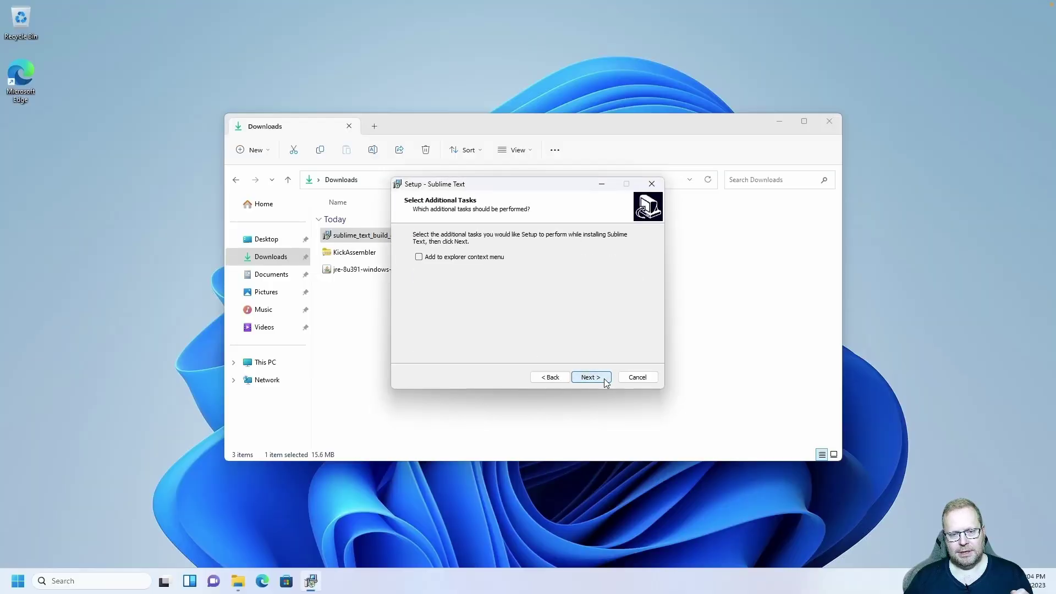
{"action": "left_click", "coordinate": [599, 379]}
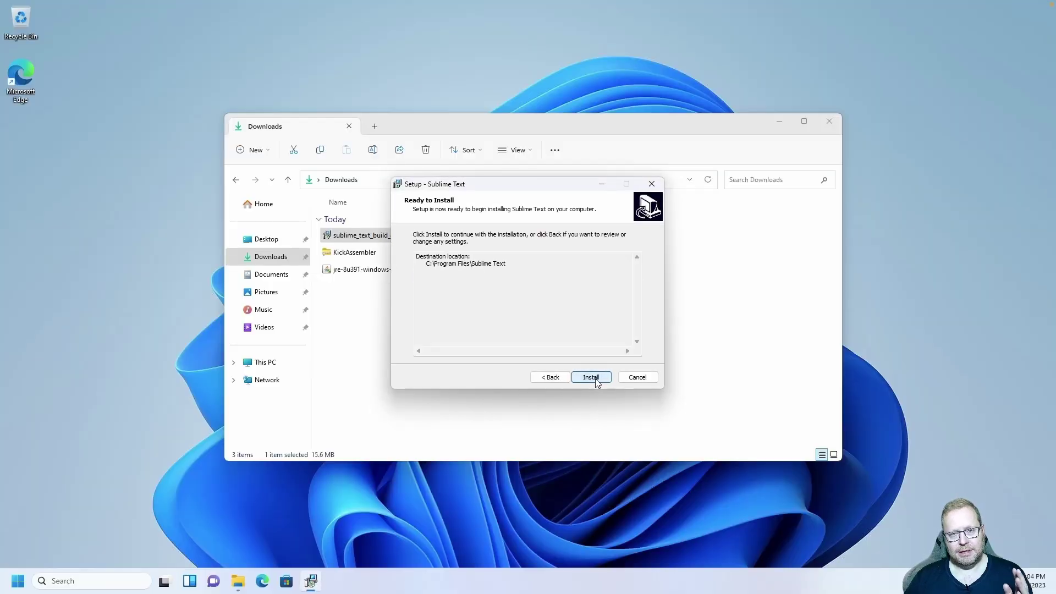
{"action": "left_click", "coordinate": [590, 377]}
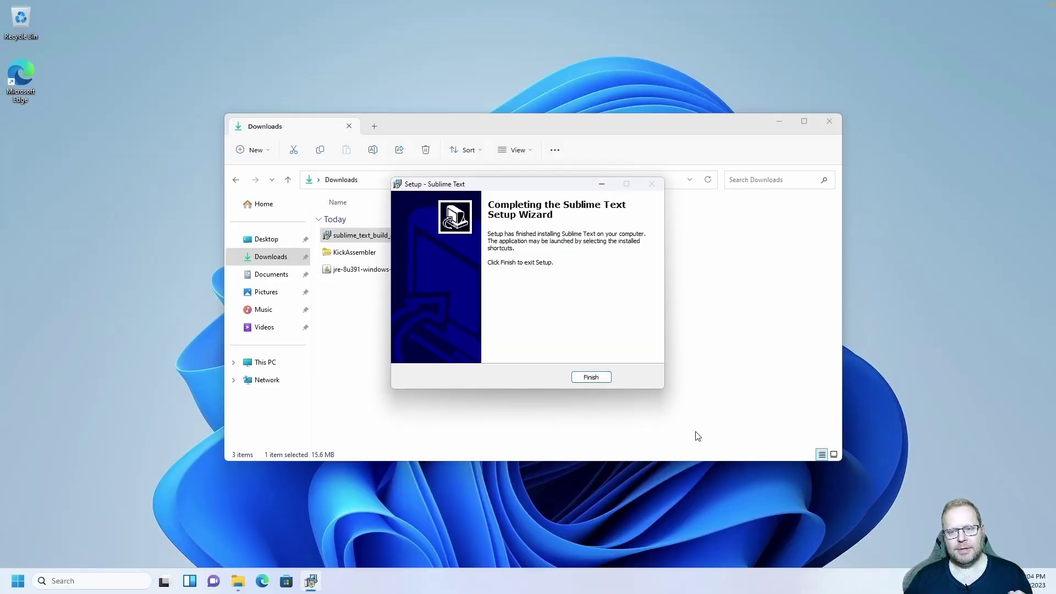
{"action": "left_click", "coordinate": [604, 379]}
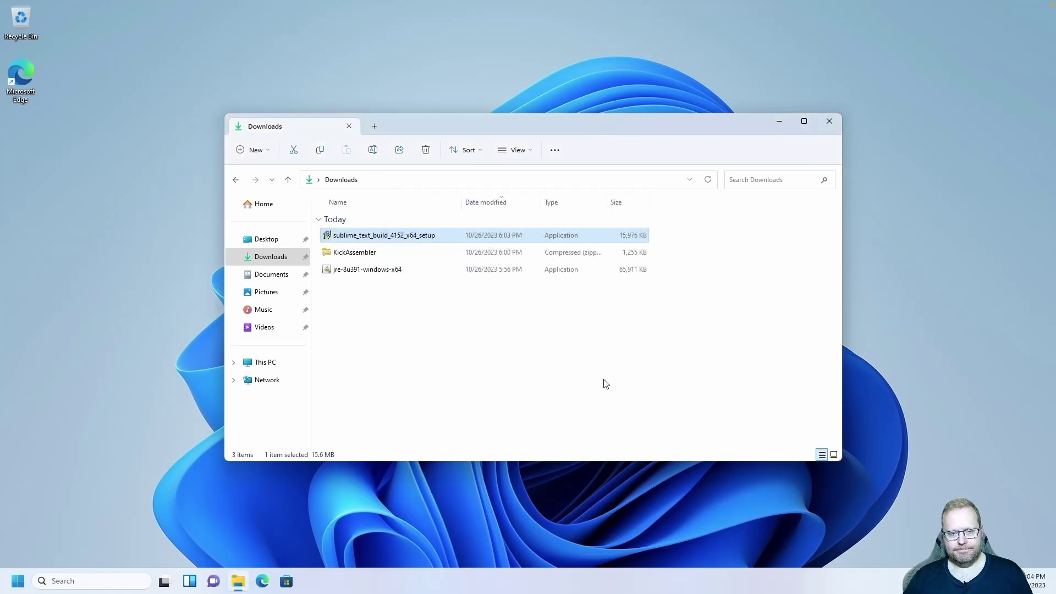
{"action": "left_click", "coordinate": [604, 383]}
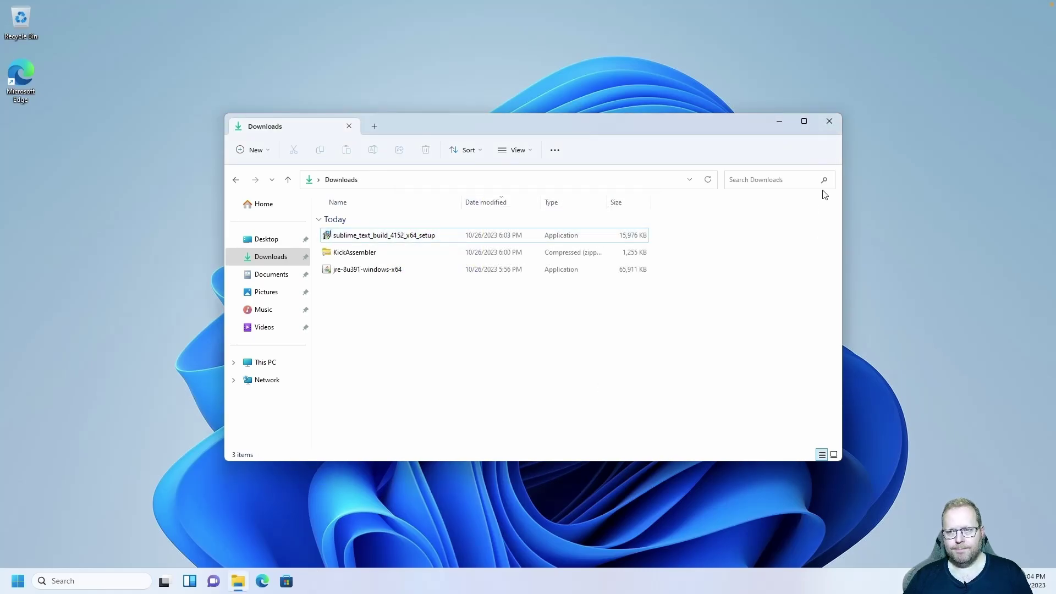
{"action": "left_click", "coordinate": [829, 123]}
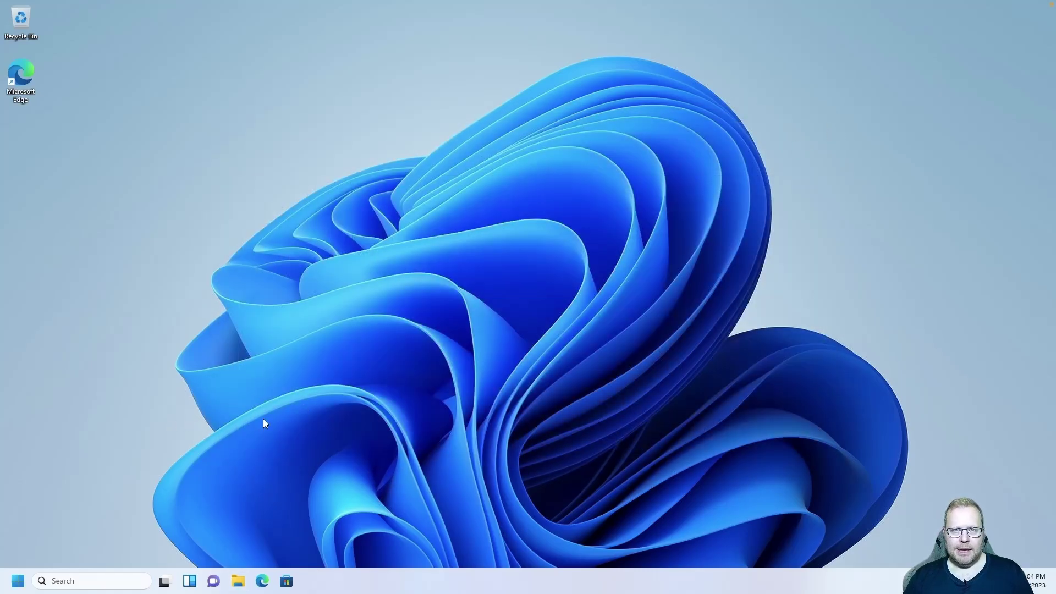
- Launch Sublime Text from a Start search for 'sub' and centre its window
{"action": "left_click", "coordinate": [10, 584]}
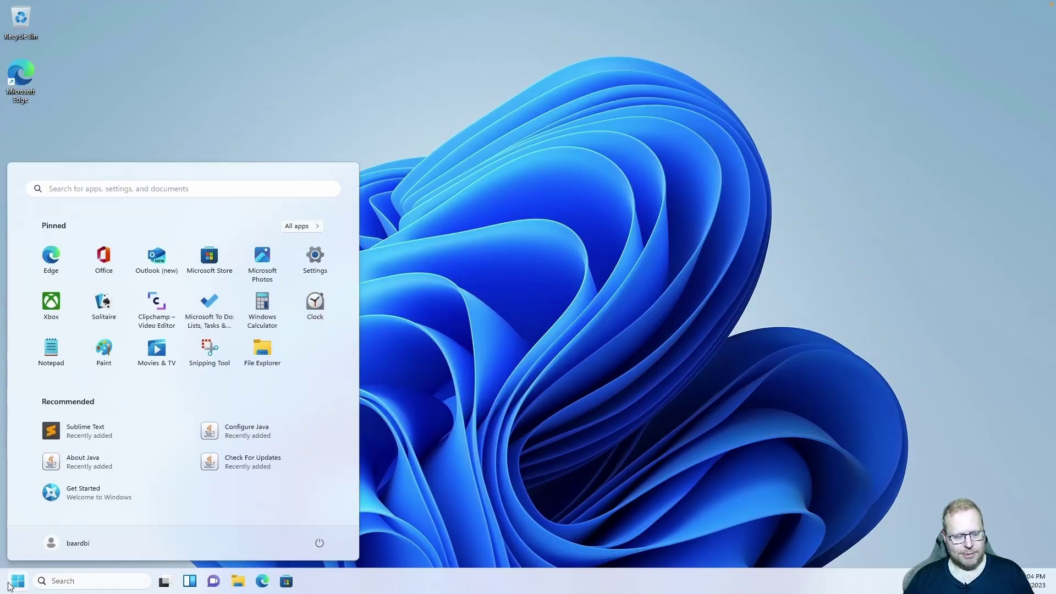
{"action": "type", "text": "sub"}
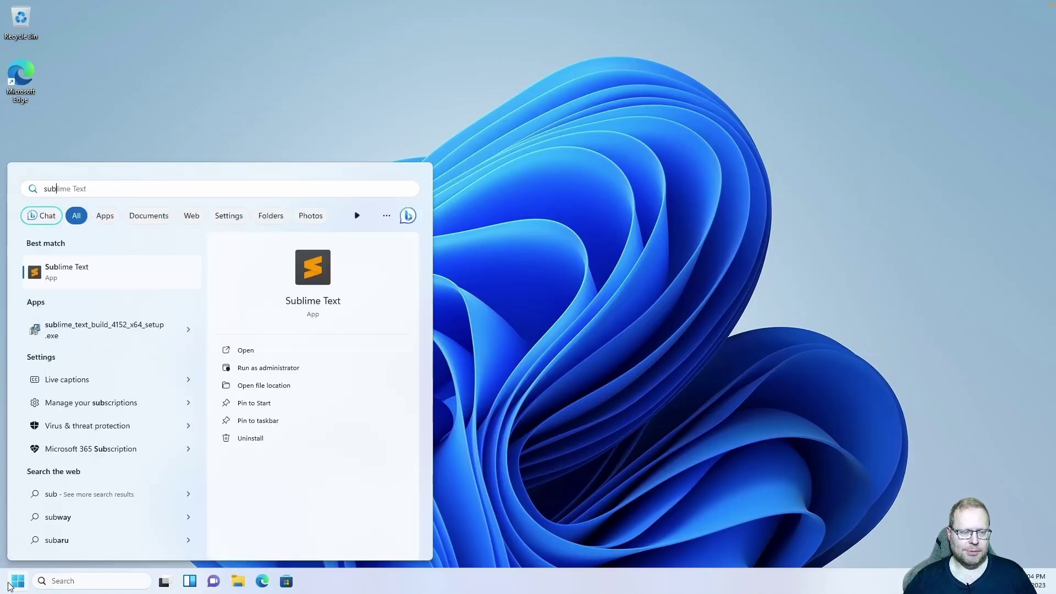
{"action": "left_click", "coordinate": [63, 271]}
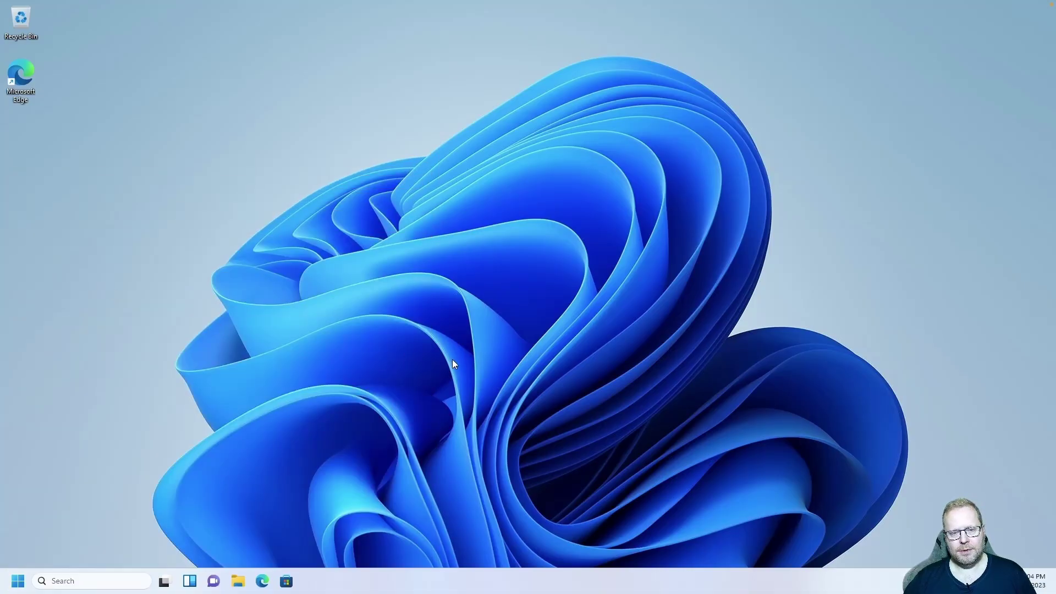
{"action": "left_click_drag", "start_coordinate": [278, 28], "coordinate": [558, 115]}
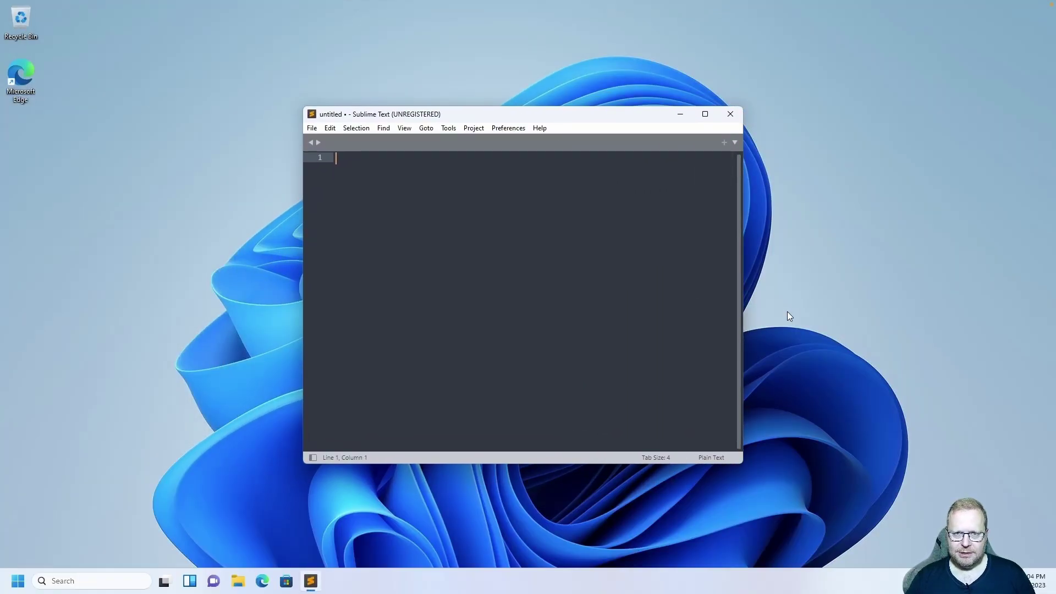
- Type three test lines in the editor, then delete them to leave an empty document
{"action": "type", "text": "gegfsdgdfg"}
{"action": "key", "text": "Return"}
{"action": "key", "text": "Return"}
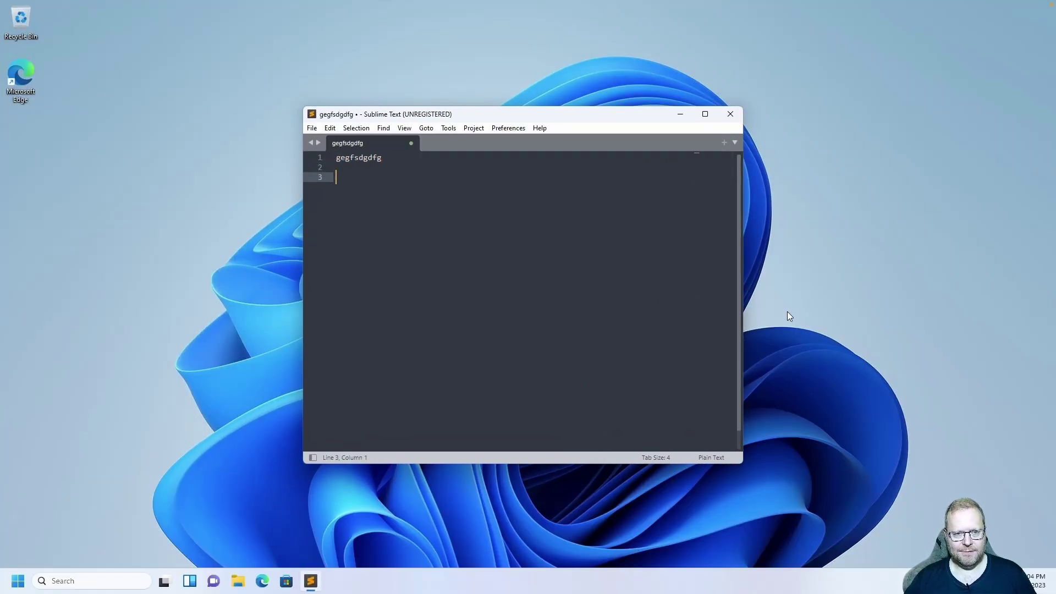
{"action": "type", "text": "dfgdsfg"}
{"action": "key", "text": "Return"}
{"action": "type", "text": "dsfgdsfg"}
{"action": "key", "text": "Return"}
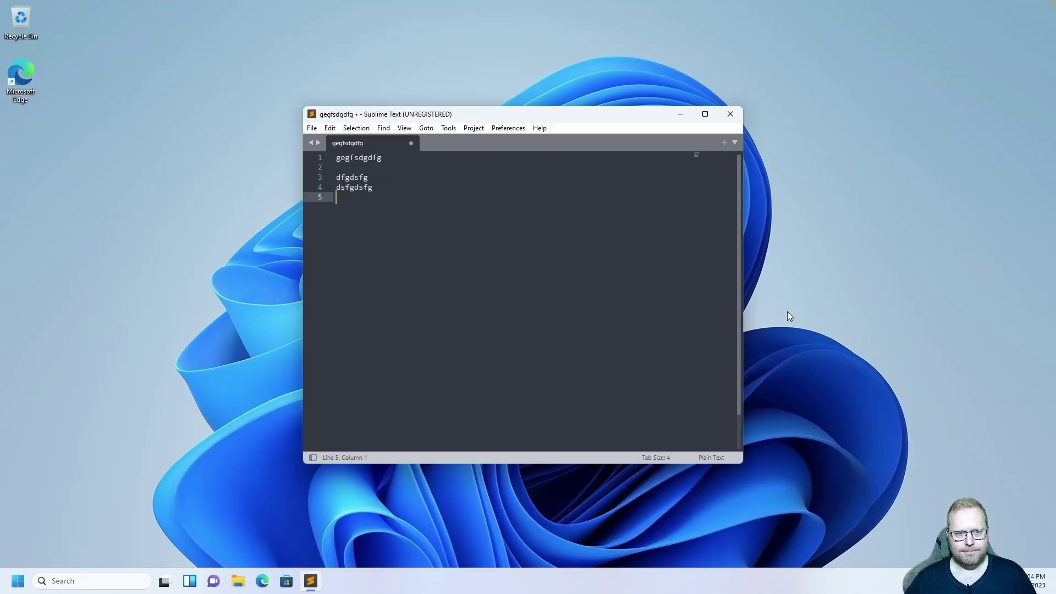
{"action": "key", "text": "shift+Up"}
{"action": "key", "text": "shift+Up"}
{"action": "key", "text": "shift+Up"}
{"action": "key", "text": "shift+Up"}
{"action": "key", "text": "BackSpace"}
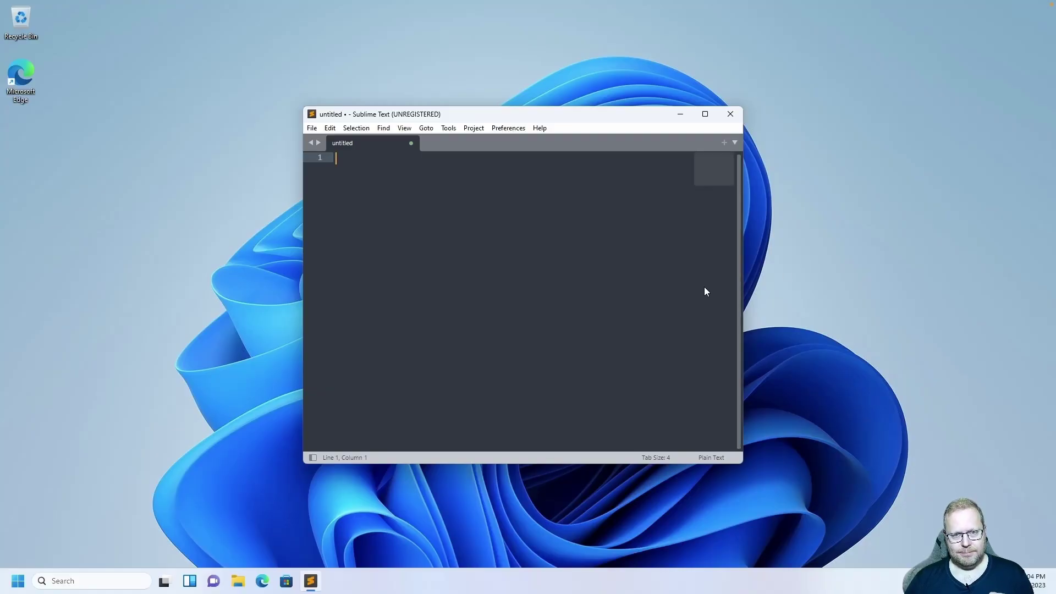
- Run Tools > Install Package Control and confirm the success message with OK
{"action": "left_click", "coordinate": [449, 129]}
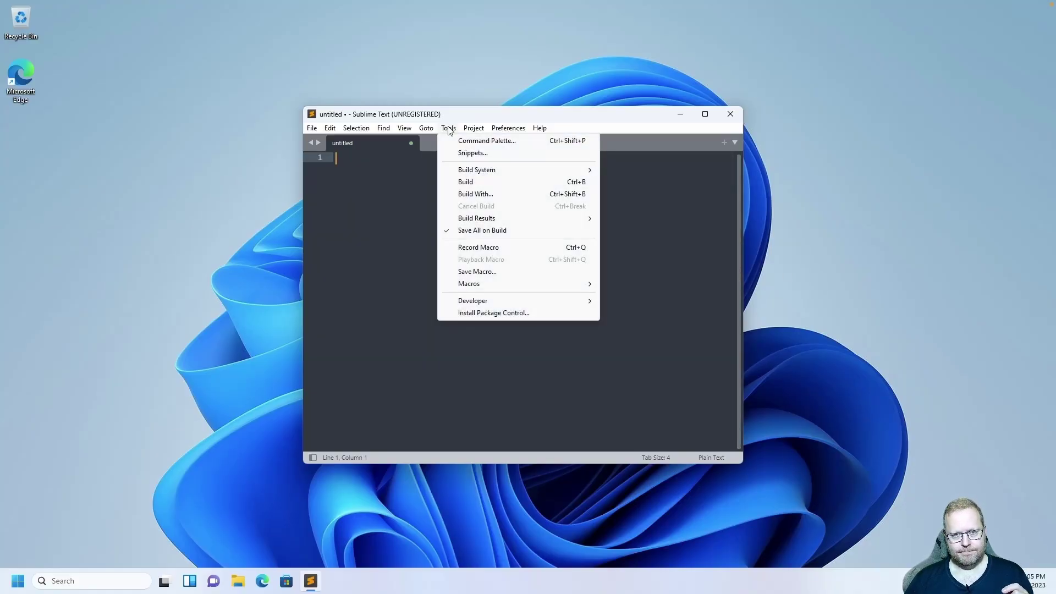
{"action": "left_click", "coordinate": [491, 314]}
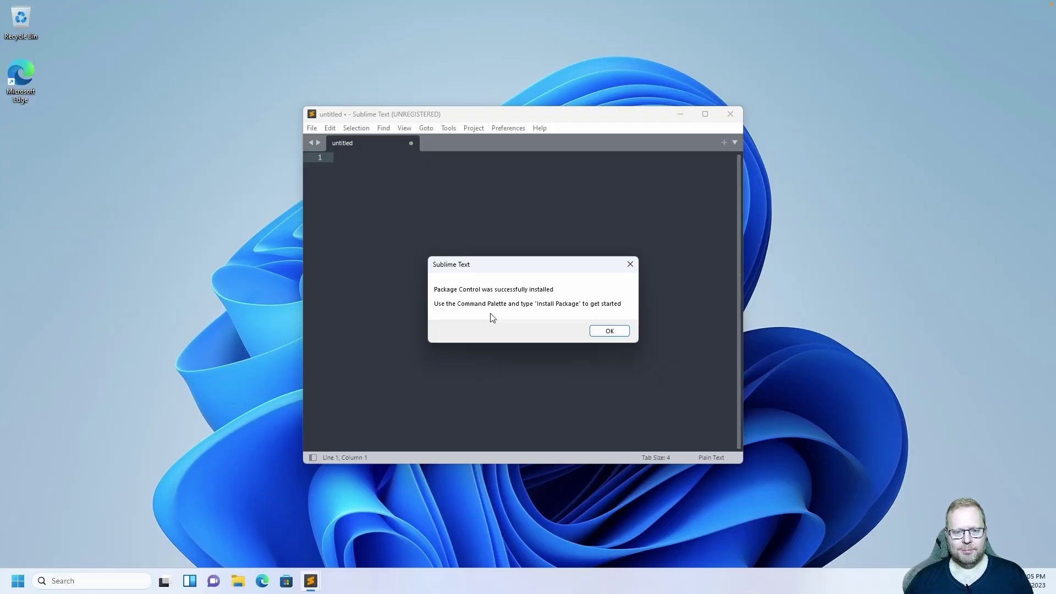
{"action": "left_click", "coordinate": [602, 332]}
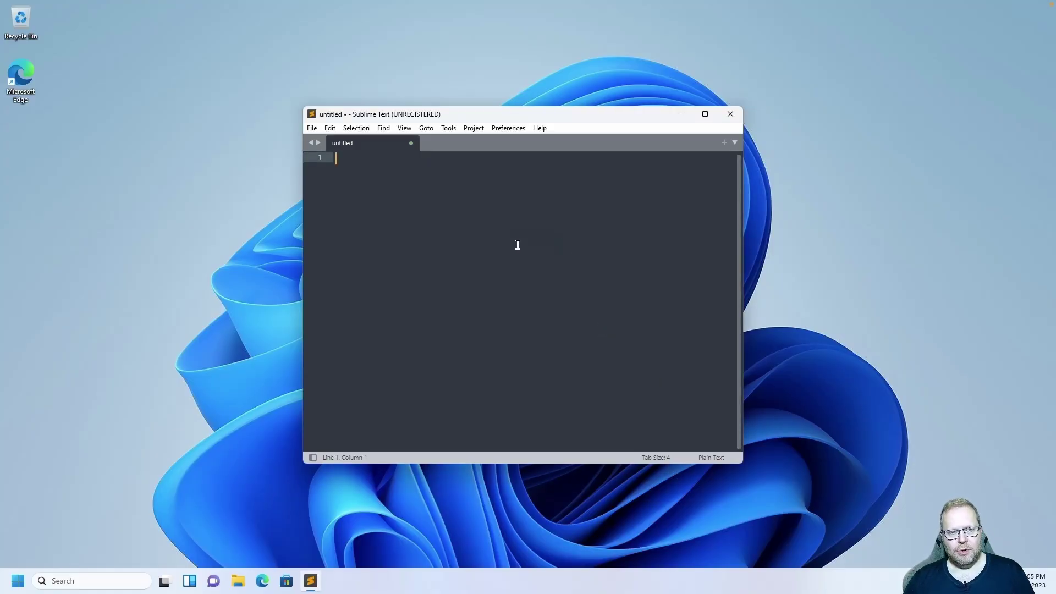
- Install the Kick Assembler (C64) package via Package Control: Install Package, searching 'kick'
{"action": "left_click", "coordinate": [449, 129]}
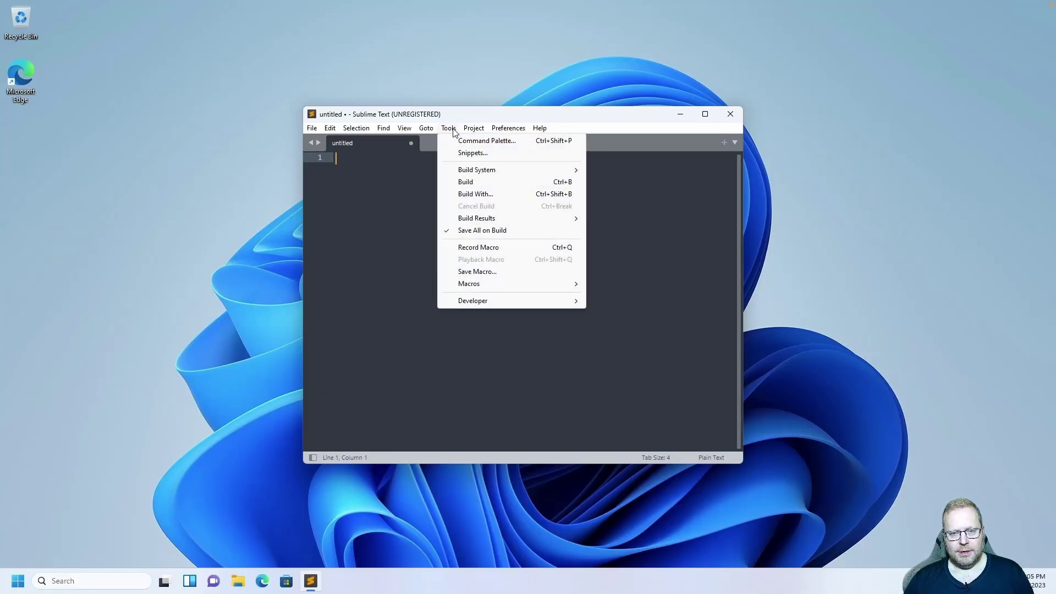
{"action": "mouse_move", "coordinate": [495, 132]}
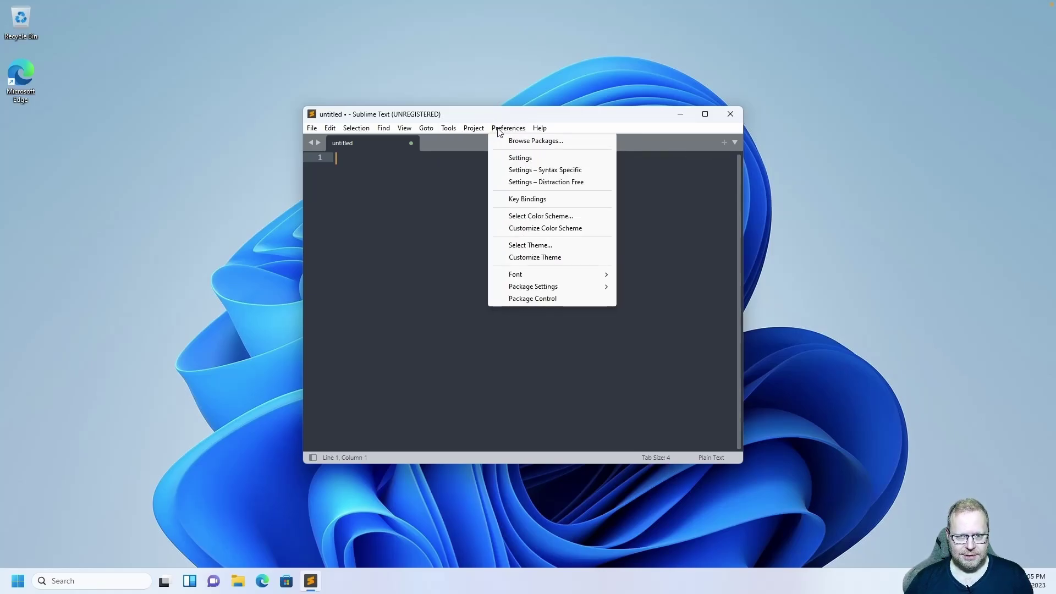
{"action": "left_click", "coordinate": [528, 301]}
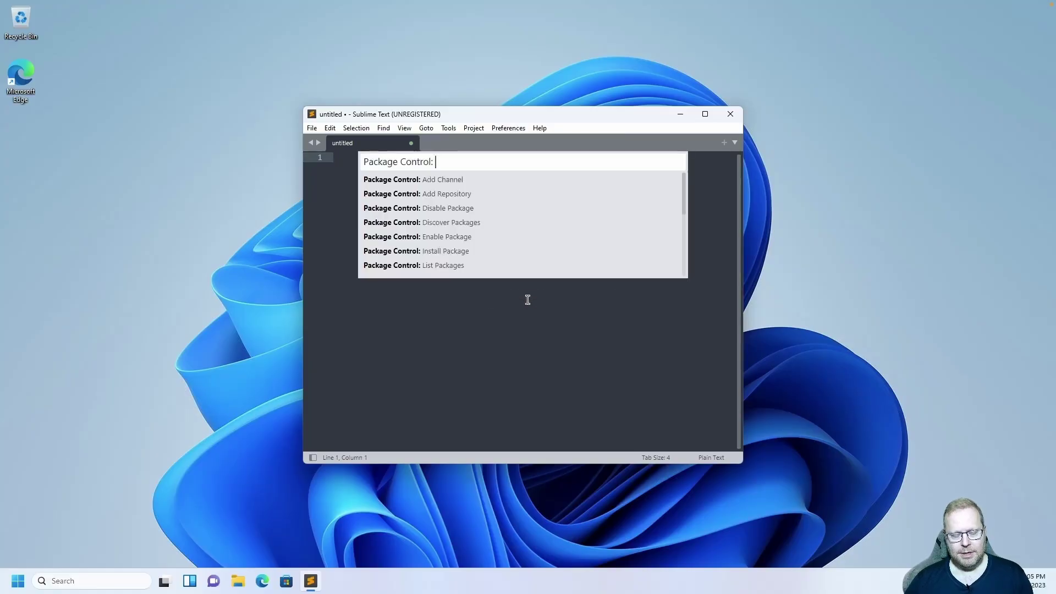
{"action": "type", "text": "install"}
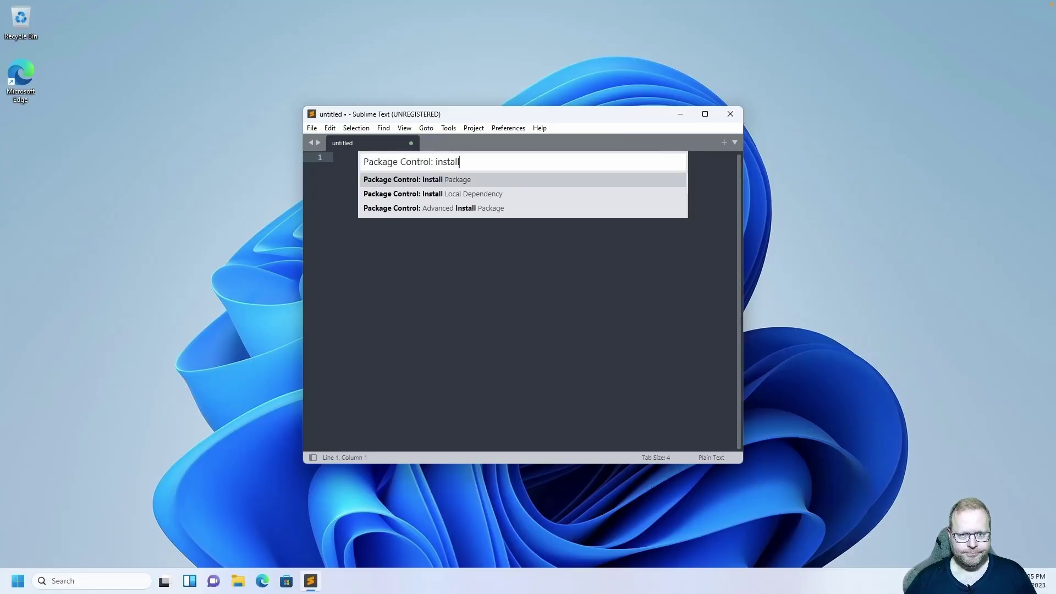
{"action": "left_click", "coordinate": [450, 179]}
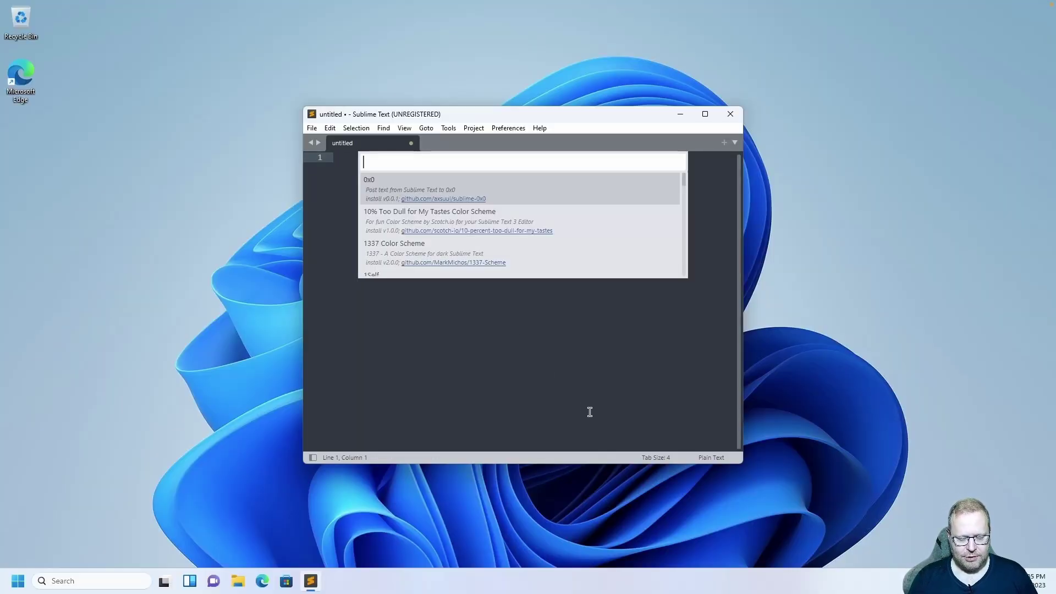
{"action": "type", "text": "kick"}
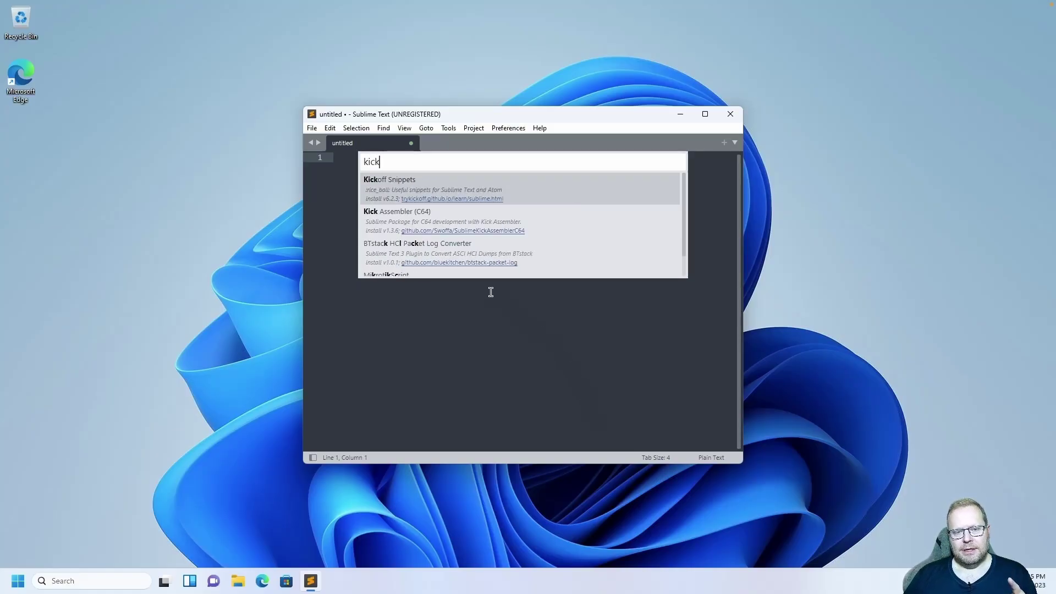
{"action": "left_click", "coordinate": [401, 215]}
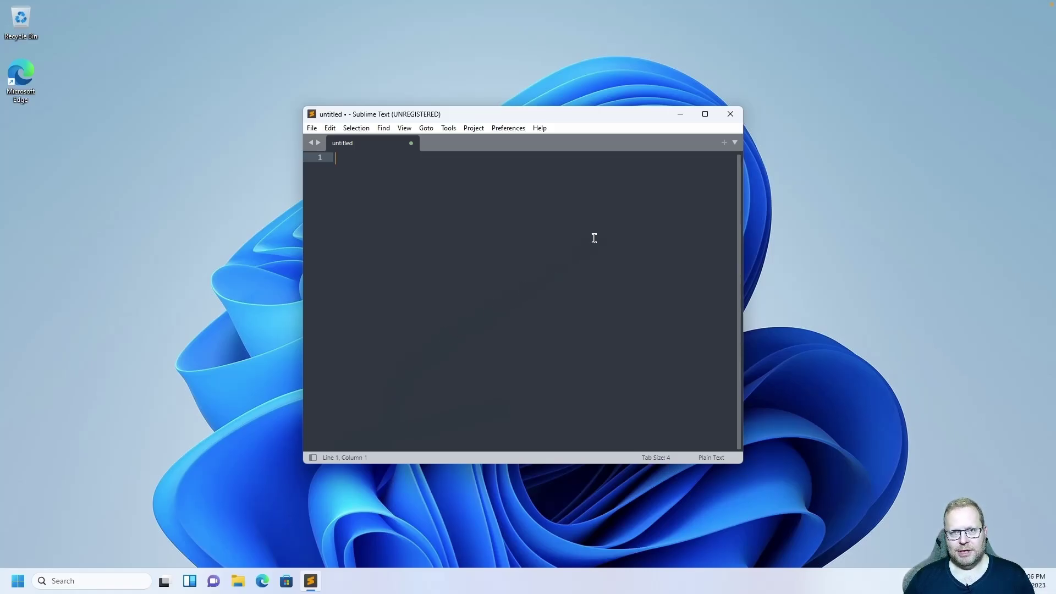
- Close Sublime Text and search Google for 'vice c64' in Edge
{"action": "left_click", "coordinate": [731, 115]}
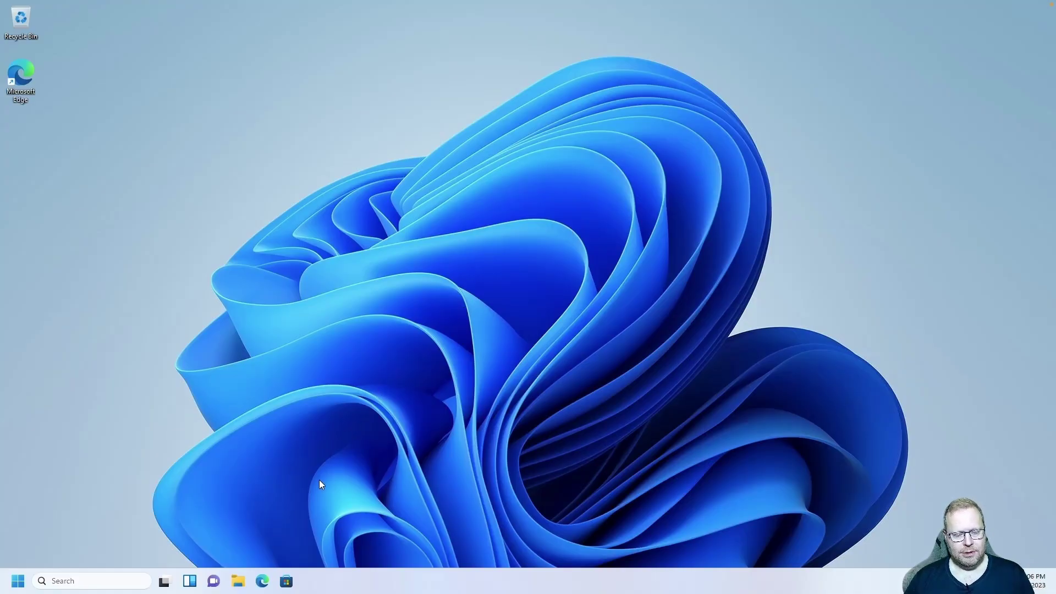
{"action": "left_click", "coordinate": [263, 581]}
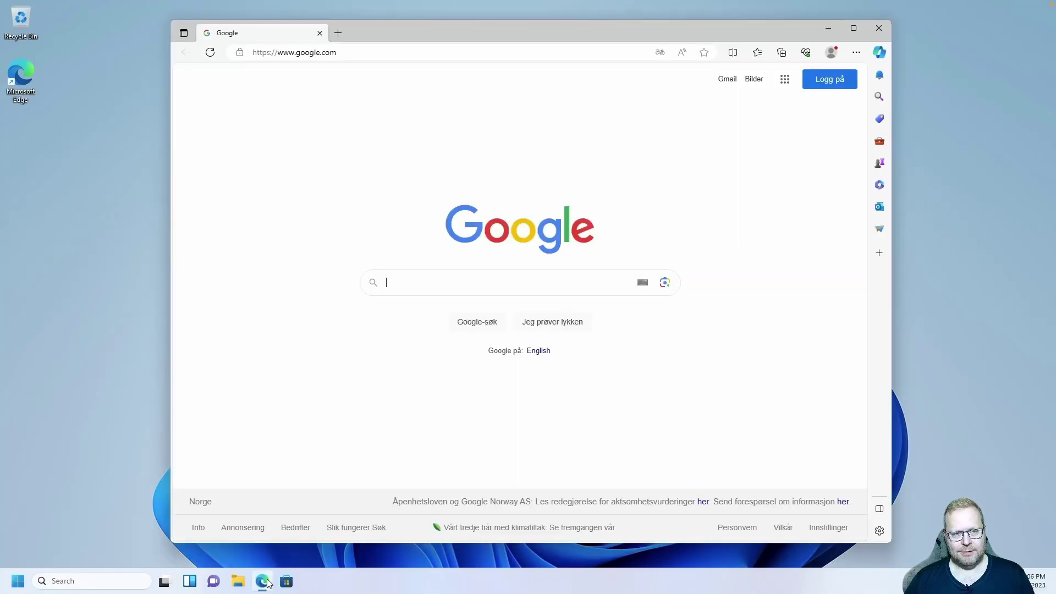
{"action": "left_click", "coordinate": [402, 287]}
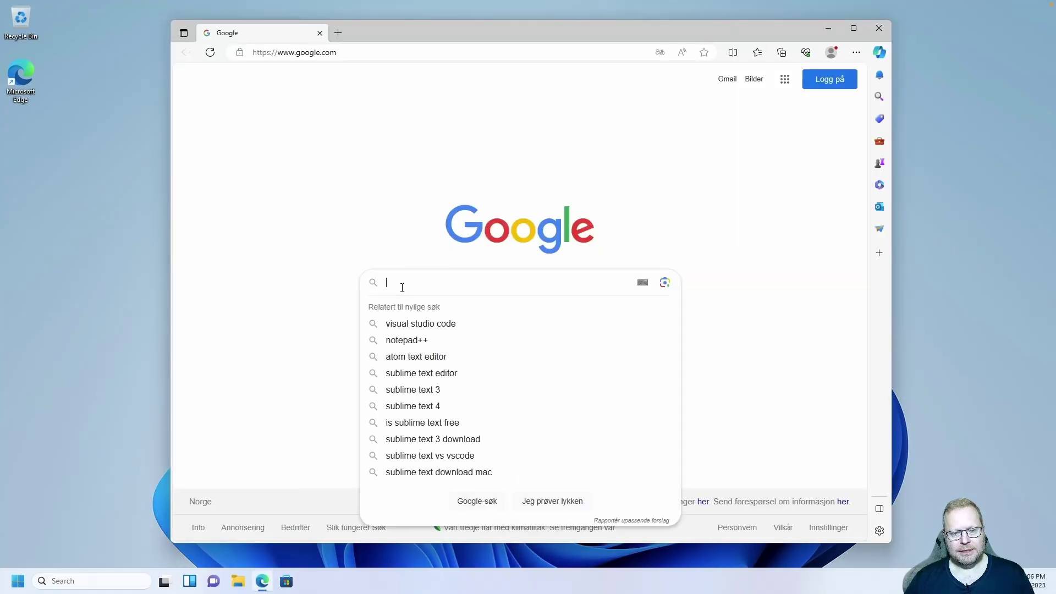
{"action": "type", "text": "vi"}
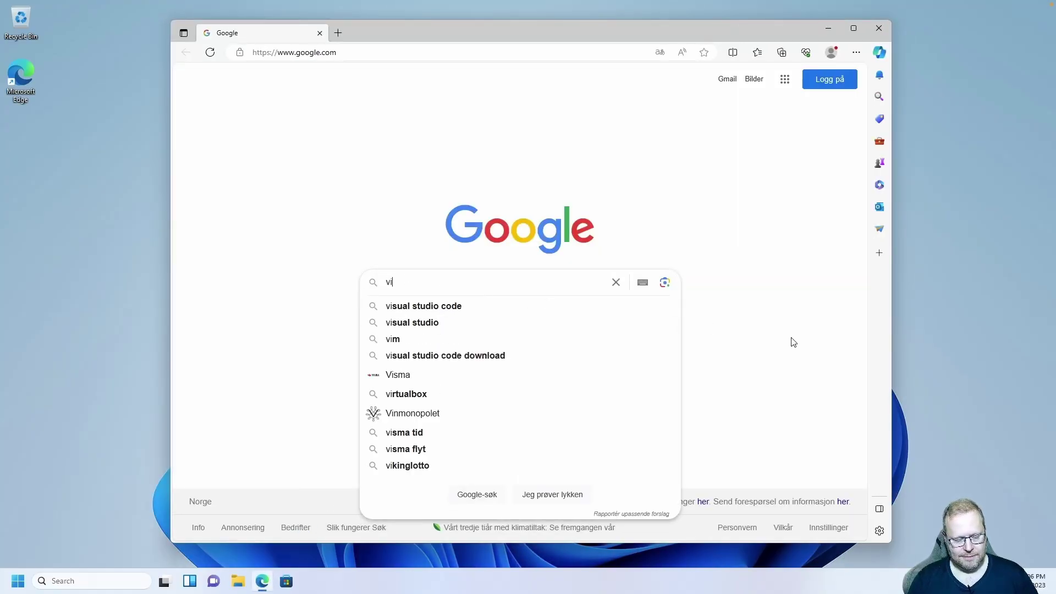
{"action": "type", "text": "ce c"}
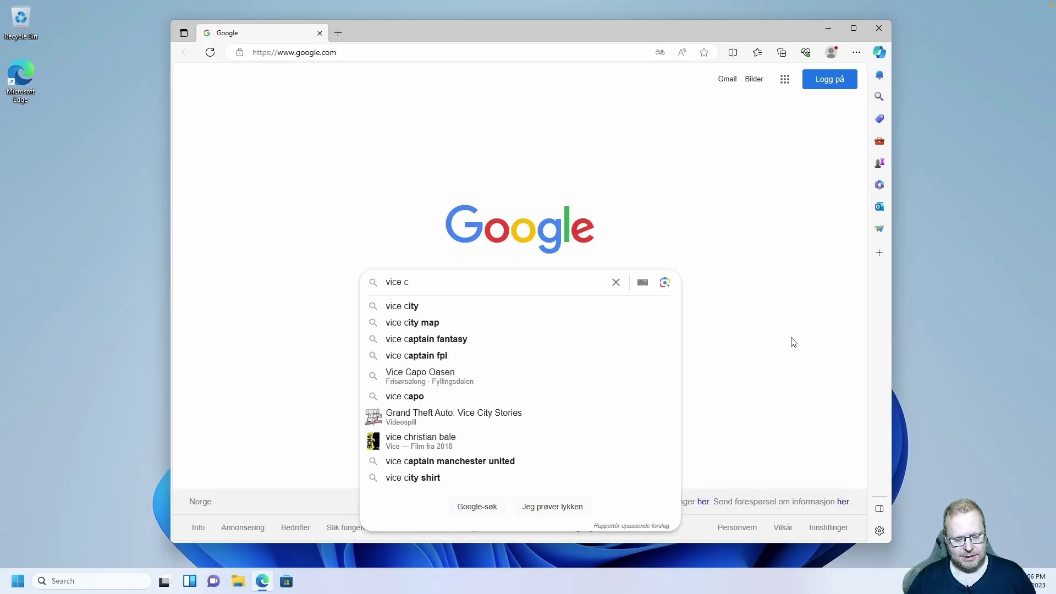
{"action": "type", "text": "64"}
{"action": "key", "text": "Return"}
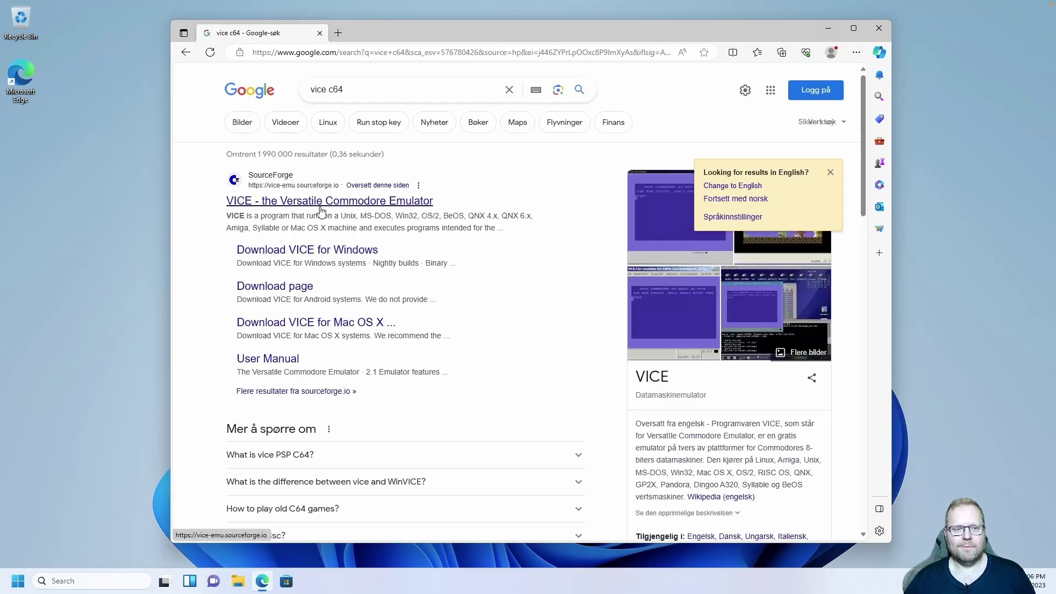
- Open the VICE site's Download section and highlight '64bit' and 'GTK3' in the Windows build lines
{"action": "left_click", "coordinate": [350, 209]}
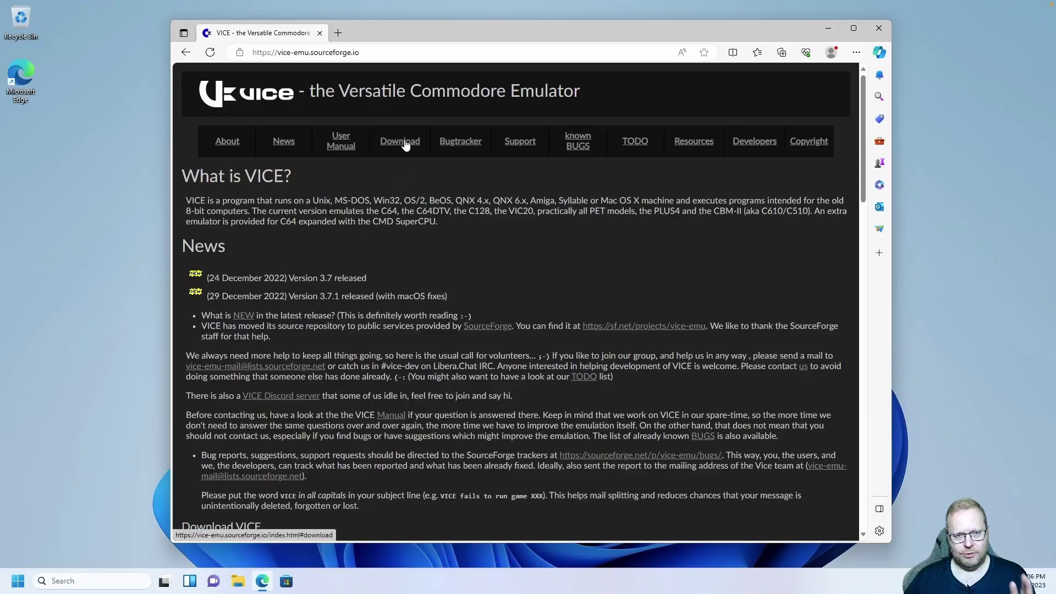
{"action": "left_click", "coordinate": [405, 145]}
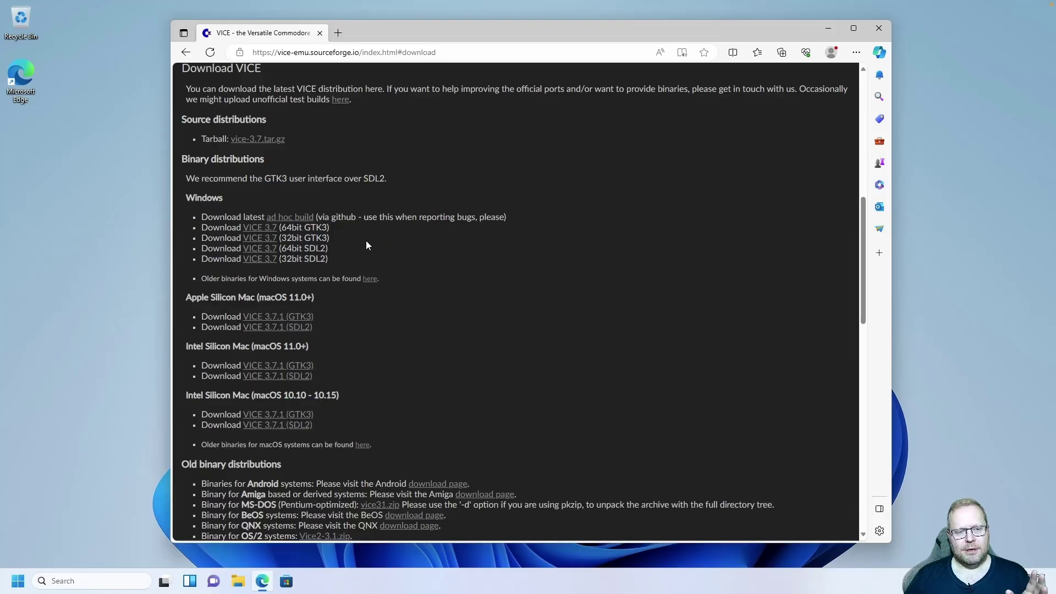
{"action": "left_click_drag", "start_coordinate": [304, 228], "coordinate": [338, 232]}
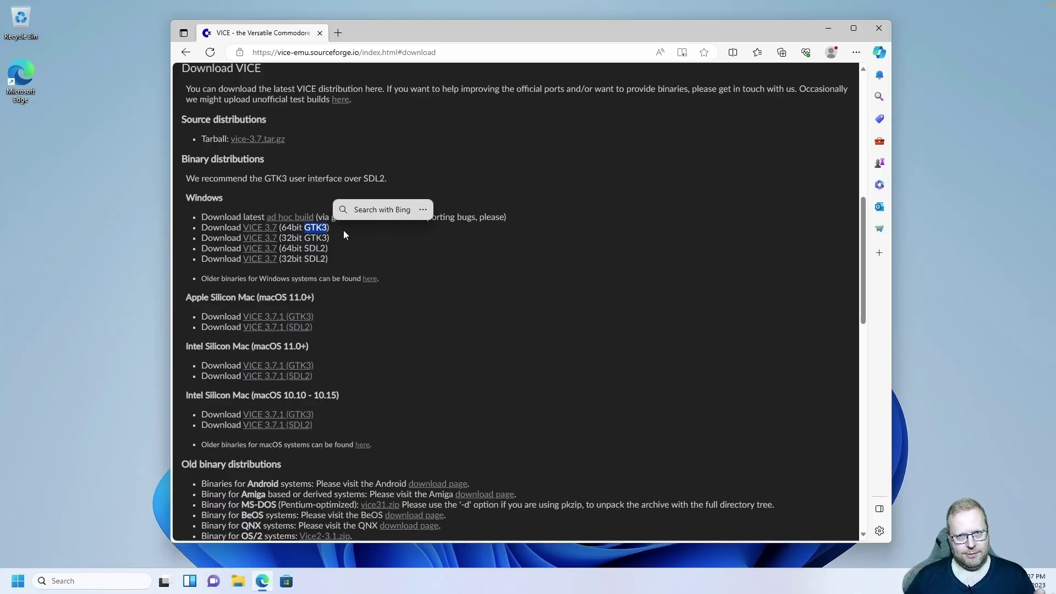
{"action": "left_click", "coordinate": [343, 230]}
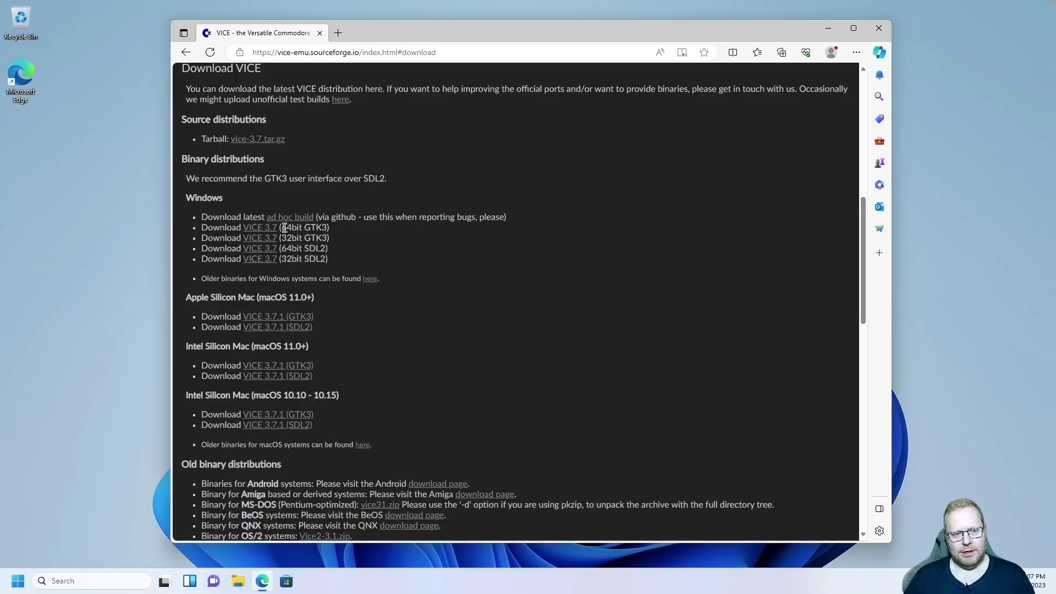
{"action": "left_click_drag", "start_coordinate": [282, 227], "coordinate": [304, 240]}
{"action": "left_click", "coordinate": [342, 243]}
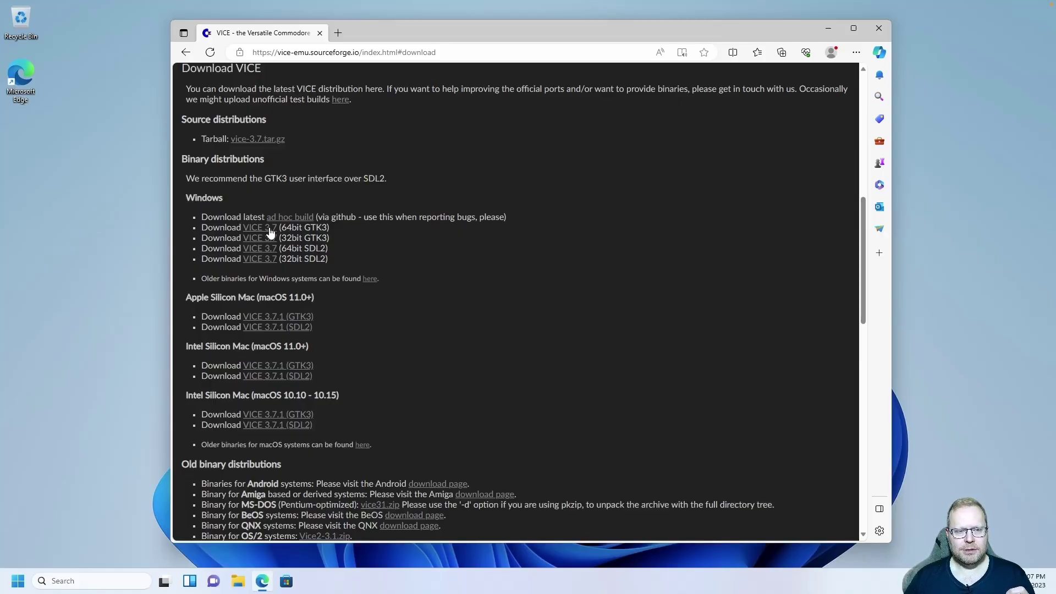
{"action": "left_click_drag", "start_coordinate": [281, 227], "coordinate": [306, 227]}
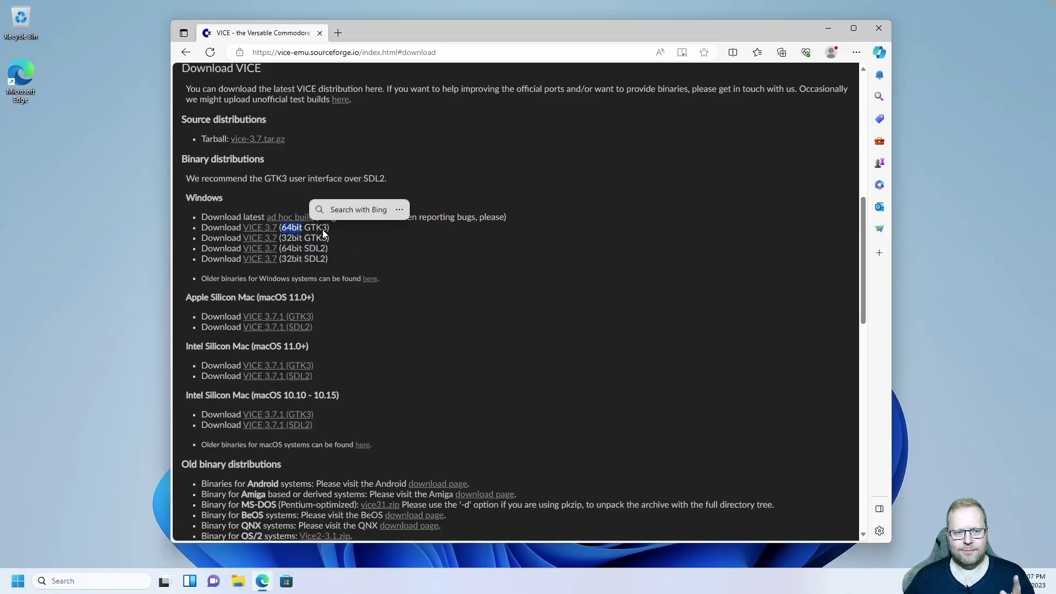
{"action": "left_click", "coordinate": [324, 233]}
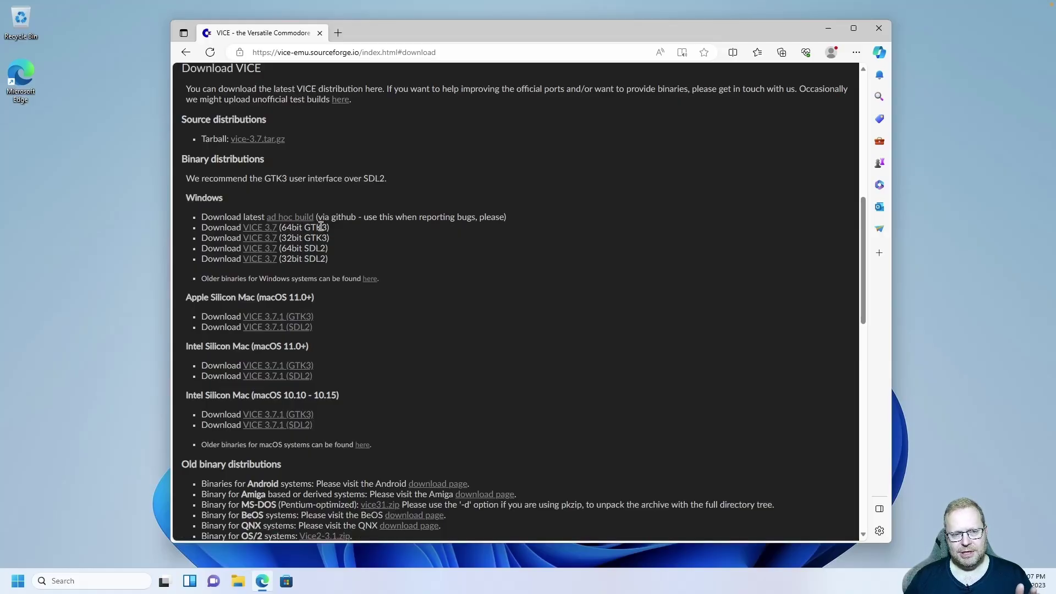
- Download VICE 3.7 64bit GTK3 as GTK3VICE-3.7-win64.zip and close Edge
{"action": "left_click", "coordinate": [256, 231]}
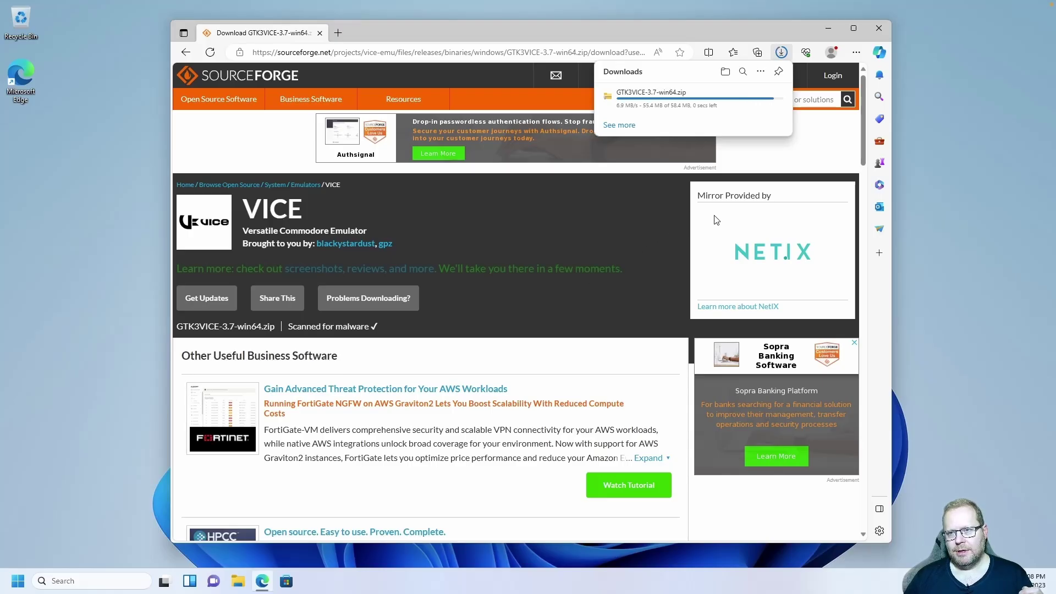
{"action": "left_click", "coordinate": [877, 29]}
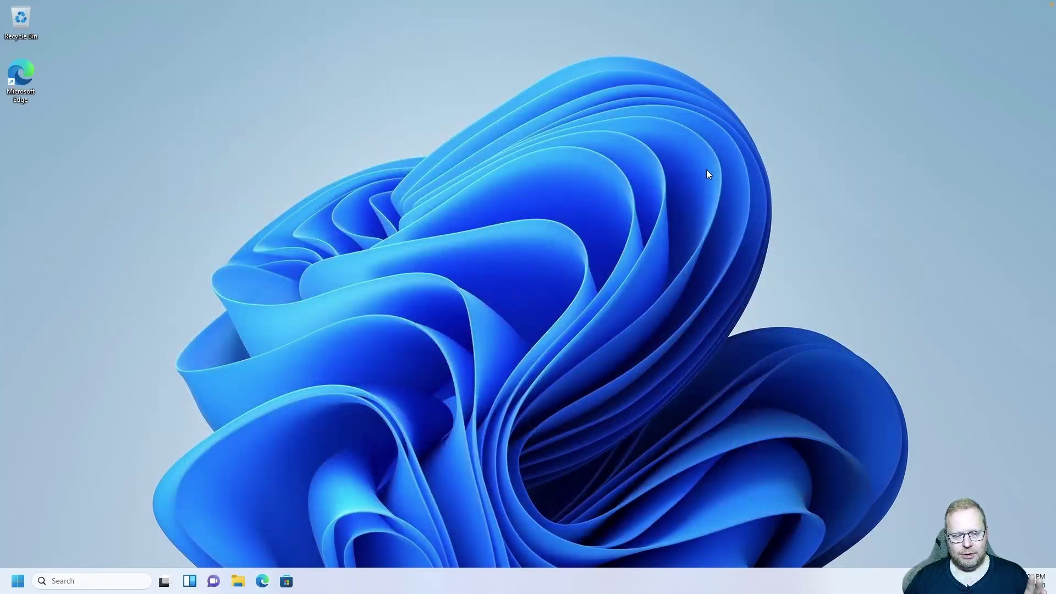
- Extract GTK3VICE-3.7-win64.zip in Downloads to its suggested destination folder
{"action": "left_click", "coordinate": [238, 581]}
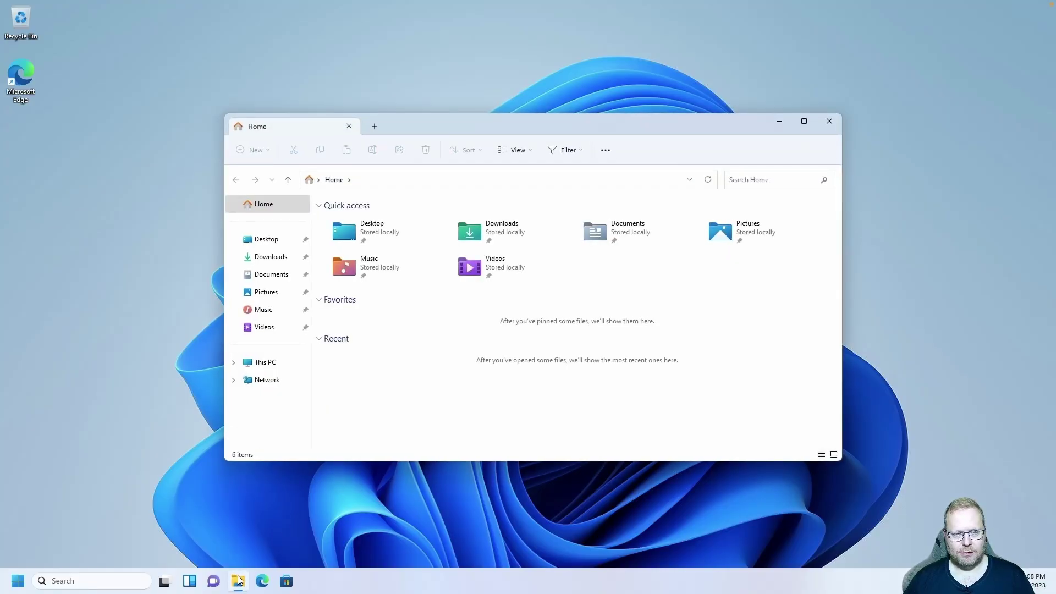
{"action": "left_click", "coordinate": [277, 258]}
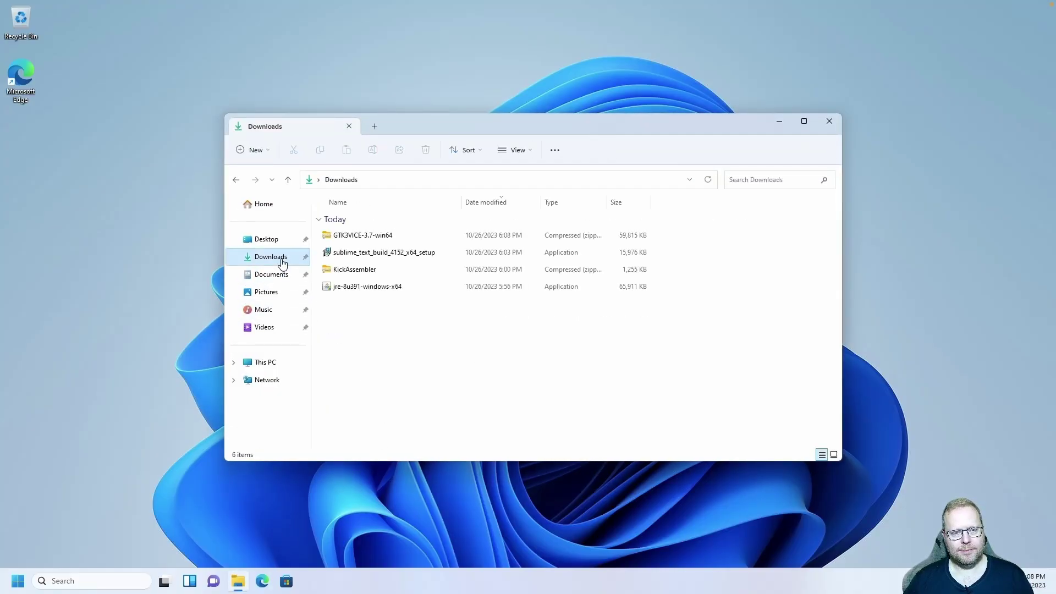
{"action": "left_click", "coordinate": [372, 242]}
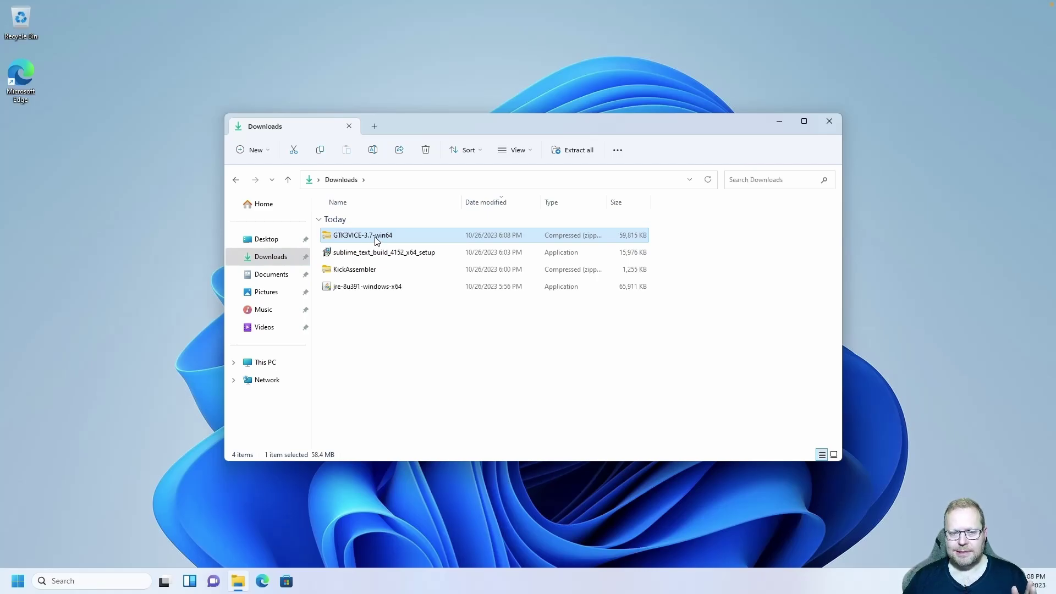
{"action": "left_click_drag", "start_coordinate": [369, 238], "coordinate": [435, 335]}
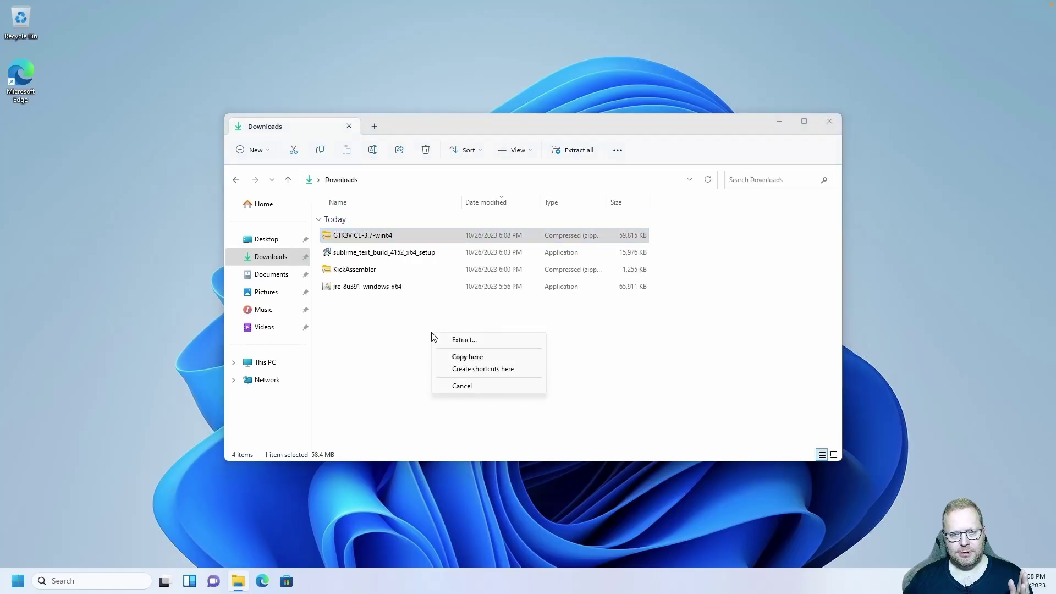
{"action": "left_click", "coordinate": [465, 341]}
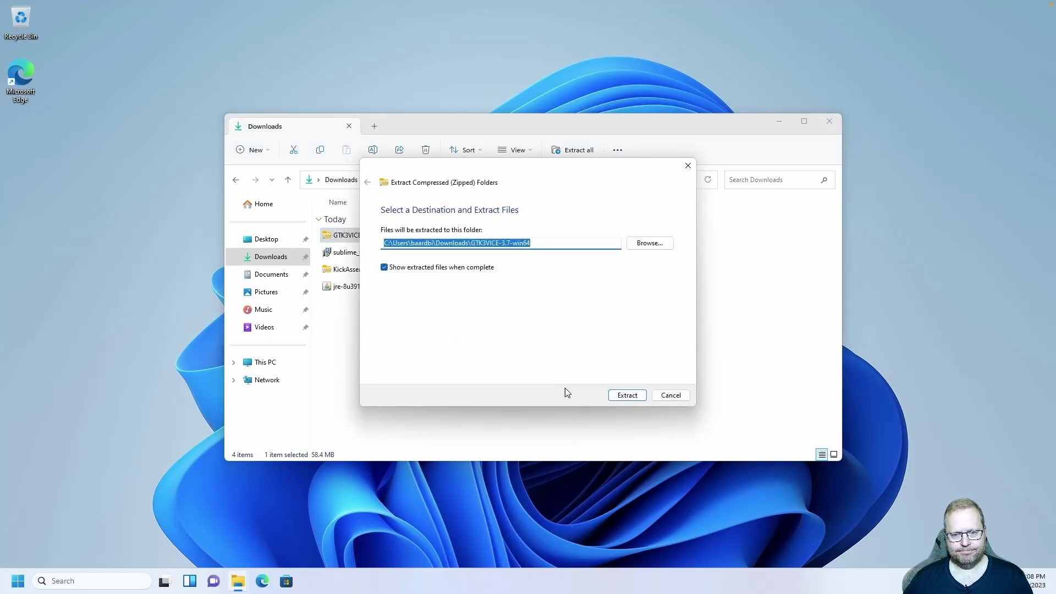
{"action": "left_click", "coordinate": [632, 396]}
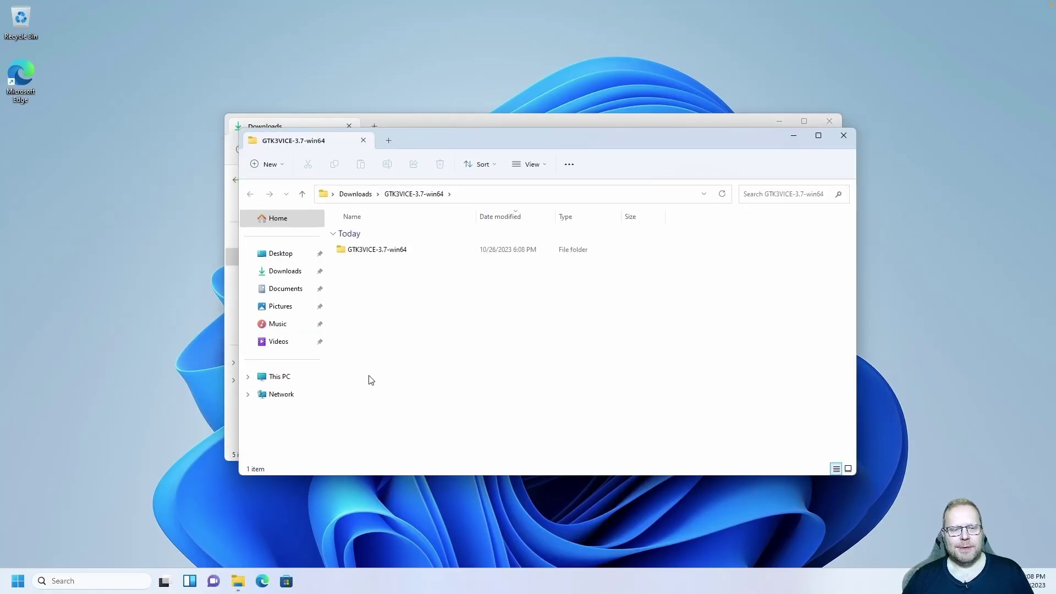
- Cut the inner GTK3VICE-3.7-win64 folder from the extracted Downloads folder
{"action": "left_click", "coordinate": [844, 135]}
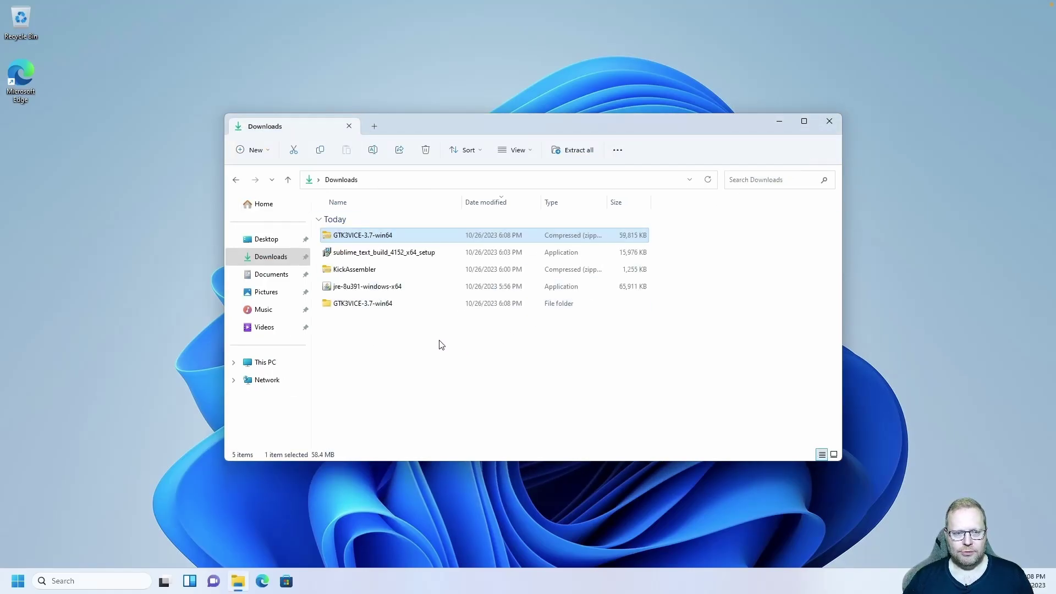
{"action": "left_click", "coordinate": [357, 309]}
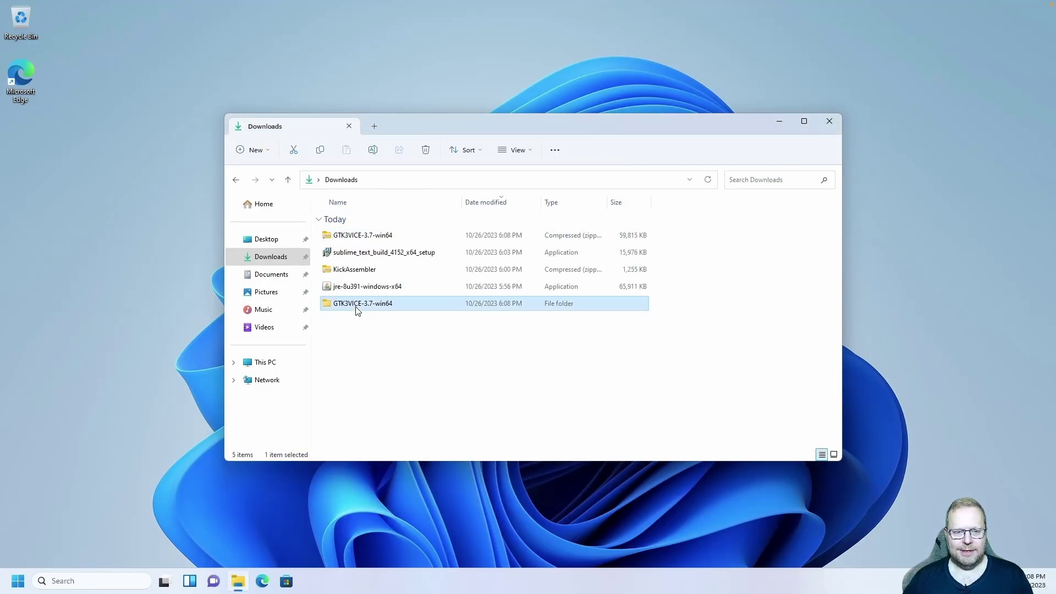
{"action": "double_click", "coordinate": [388, 308]}
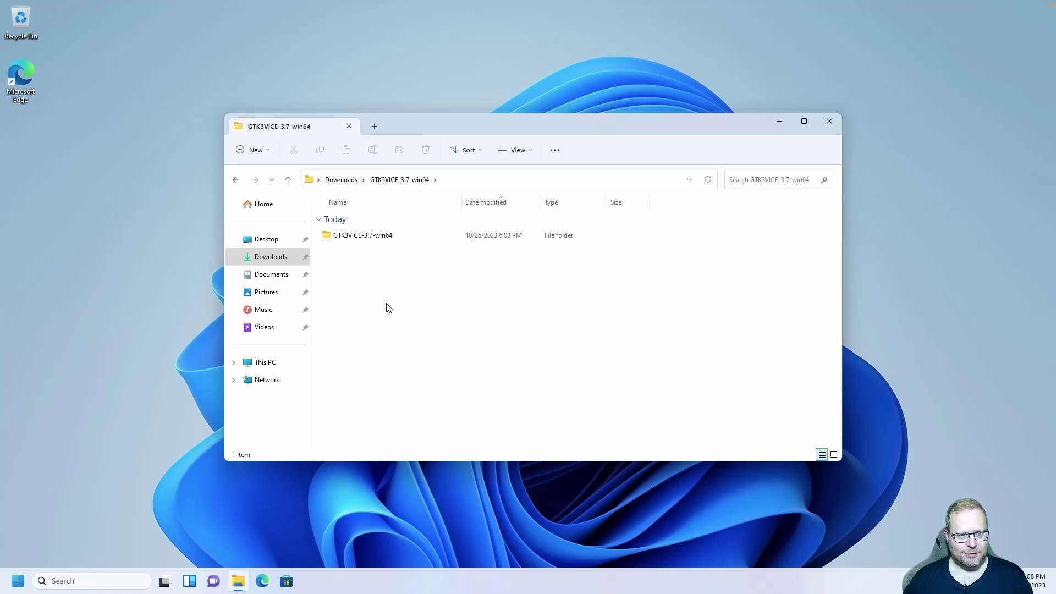
{"action": "left_click", "coordinate": [372, 241]}
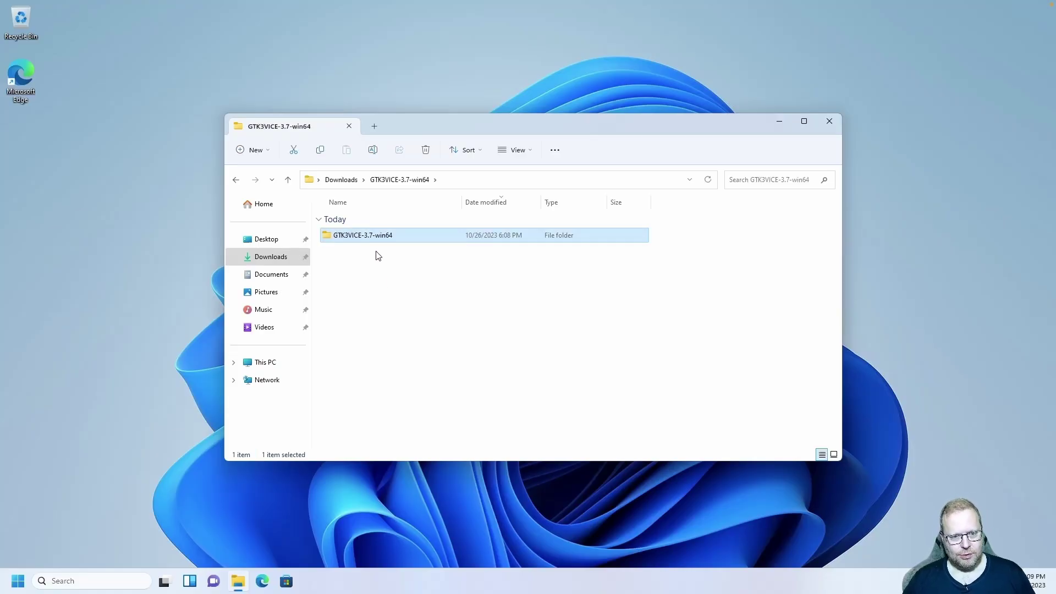
{"action": "right_click", "coordinate": [369, 239]}
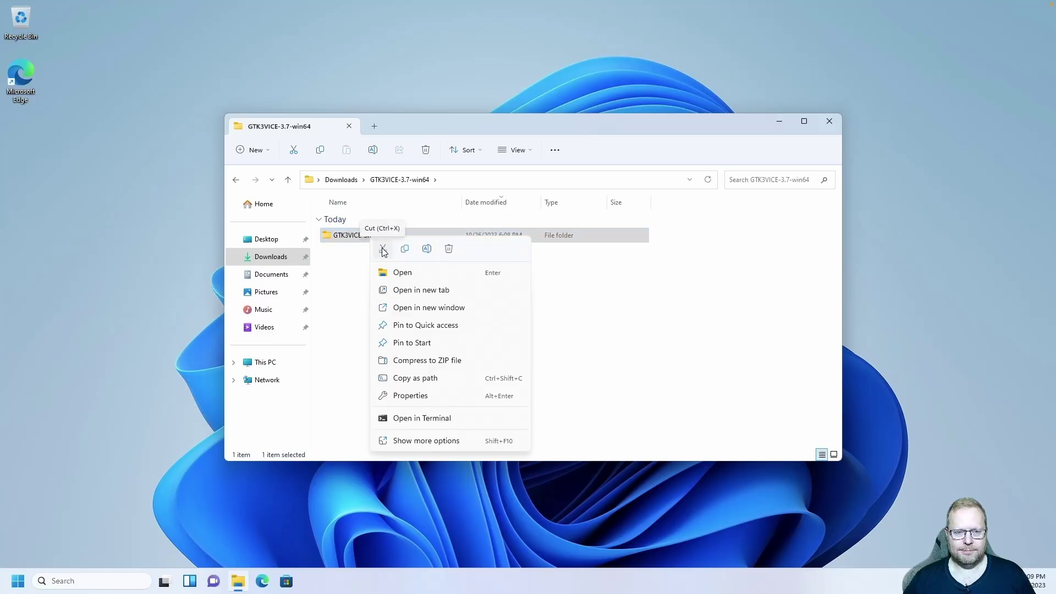
{"action": "left_click", "coordinate": [383, 249]}
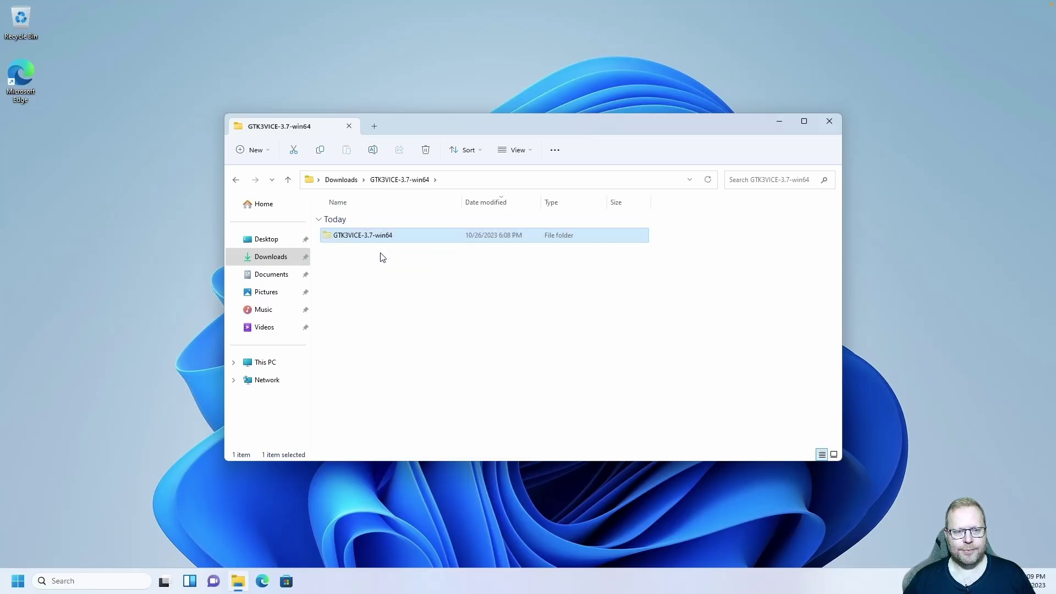
- Paste the GTK3VICE-3.7-win64 folder into C:\C64\Tools beside KickAssembler
{"action": "left_click", "coordinate": [264, 363]}
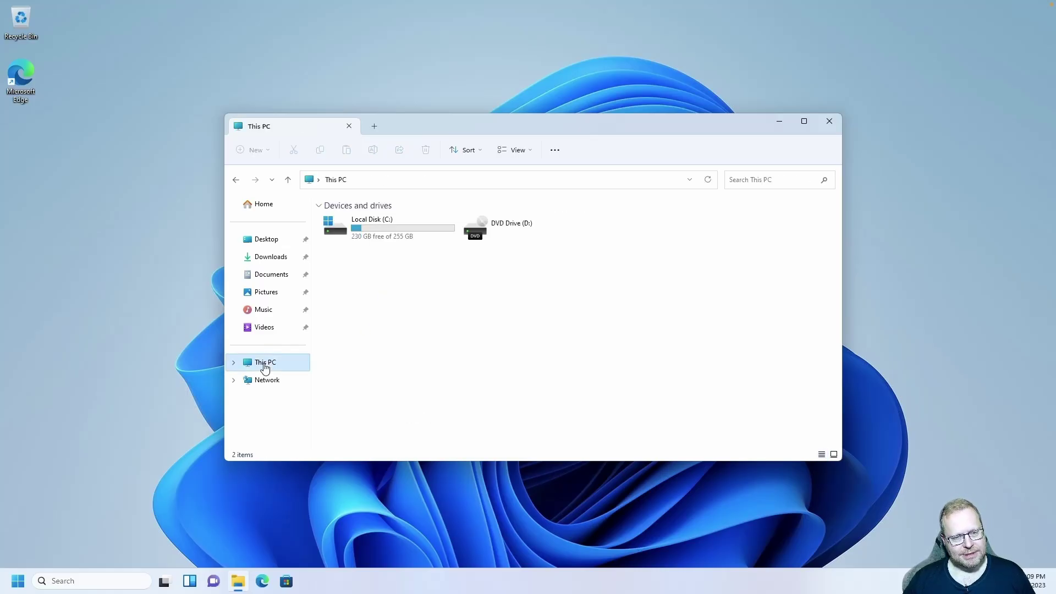
{"action": "double_click", "coordinate": [384, 226]}
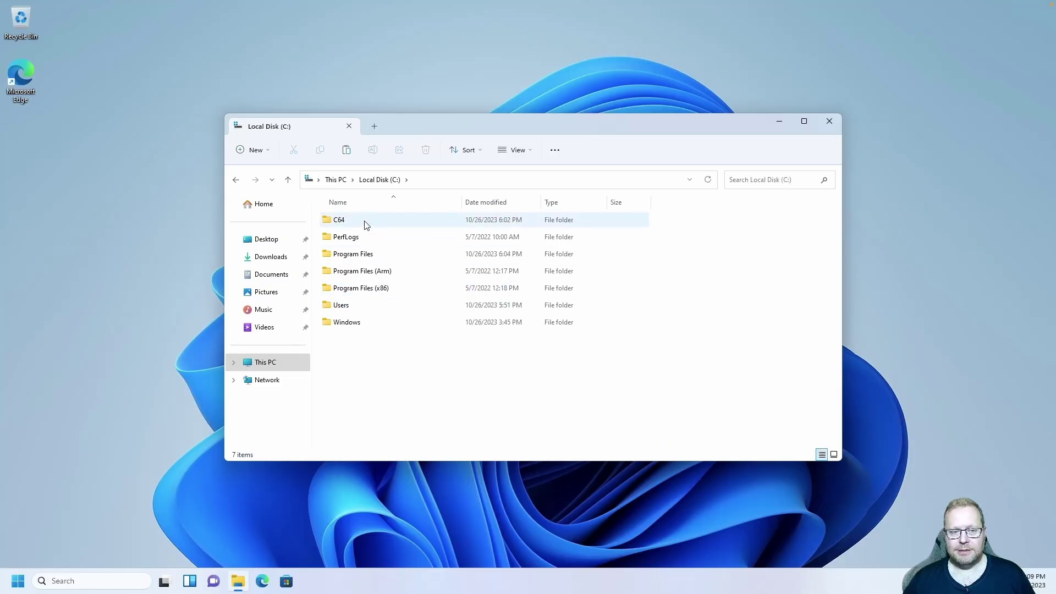
{"action": "double_click", "coordinate": [366, 222]}
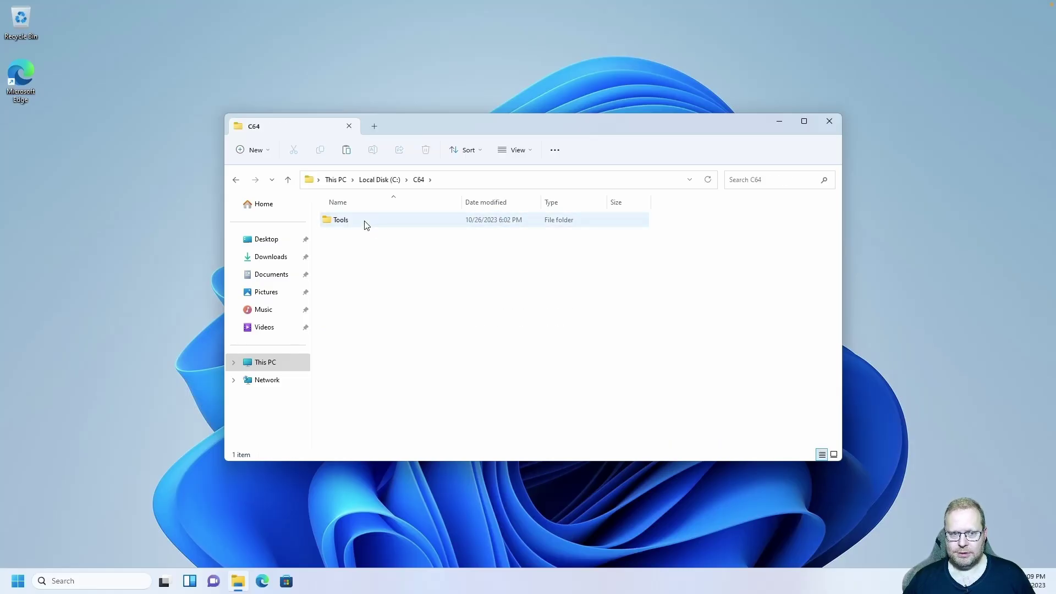
{"action": "double_click", "coordinate": [366, 221]}
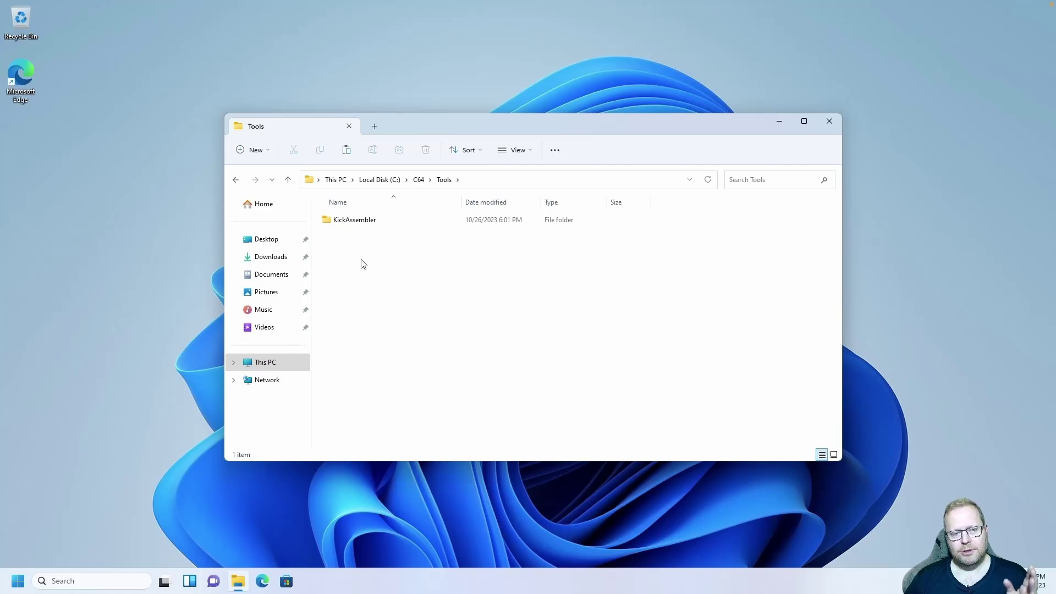
{"action": "right_click", "coordinate": [370, 300]}
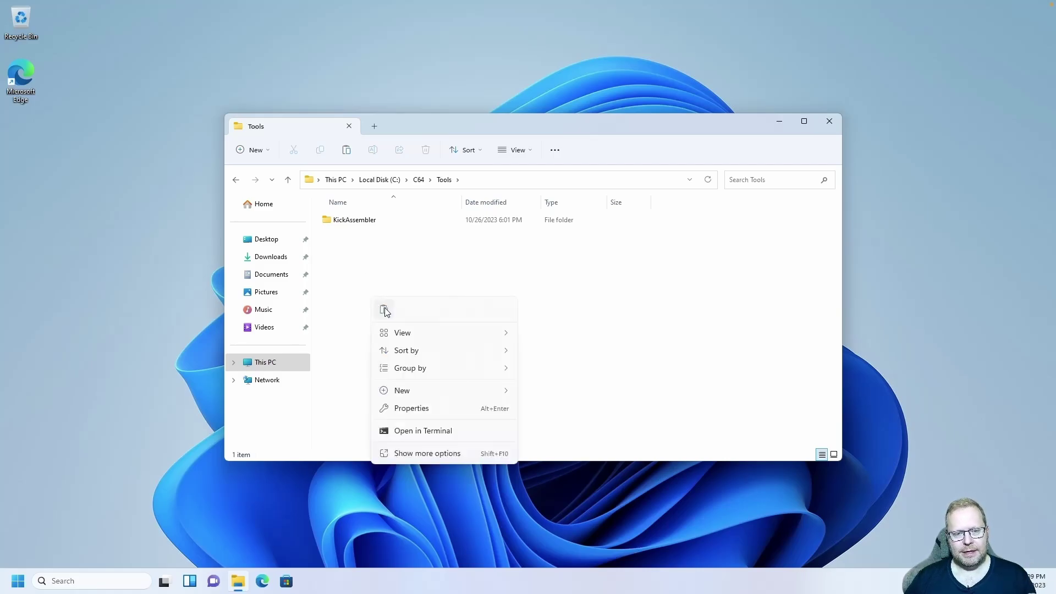
{"action": "left_click", "coordinate": [384, 309]}
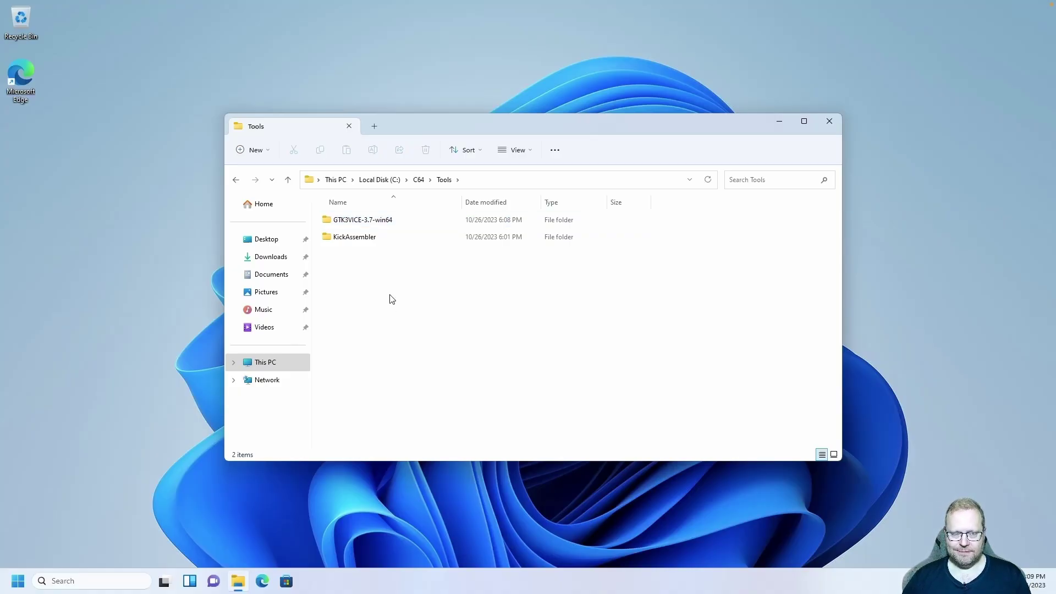
{"action": "left_click", "coordinate": [357, 223]}
- Run x64sc from GTK3VICE-3.7-win64\bin to start the C64 emulator
{"action": "double_click", "coordinate": [356, 223]}
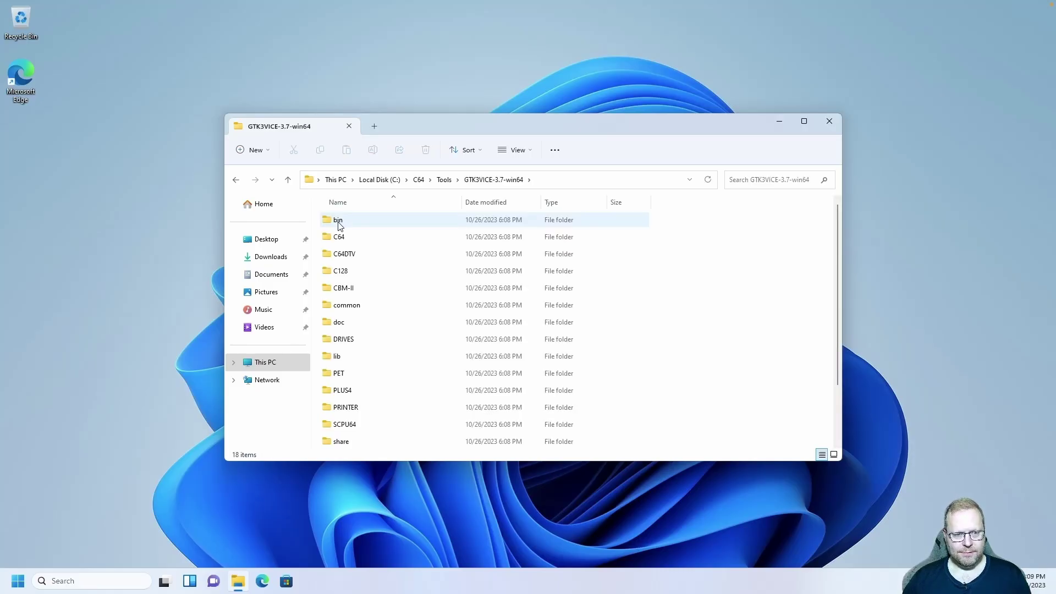
{"action": "double_click", "coordinate": [338, 221]}
{"action": "scroll", "coordinate": [368, 282], "scroll_direction": "down", "scroll_amount": 2}
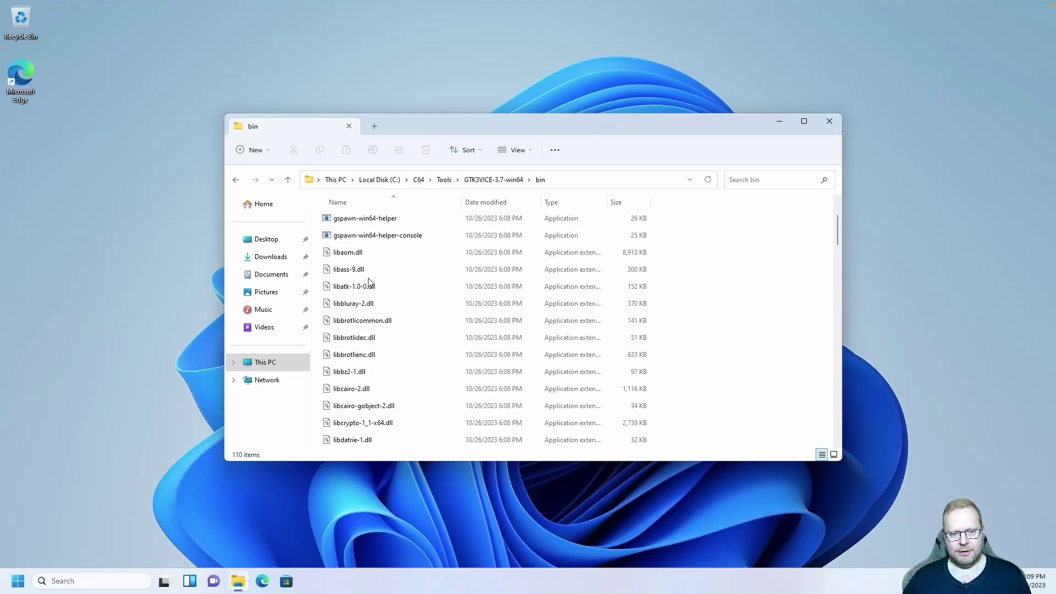
{"action": "scroll", "coordinate": [369, 282], "scroll_direction": "down", "scroll_amount": 20}
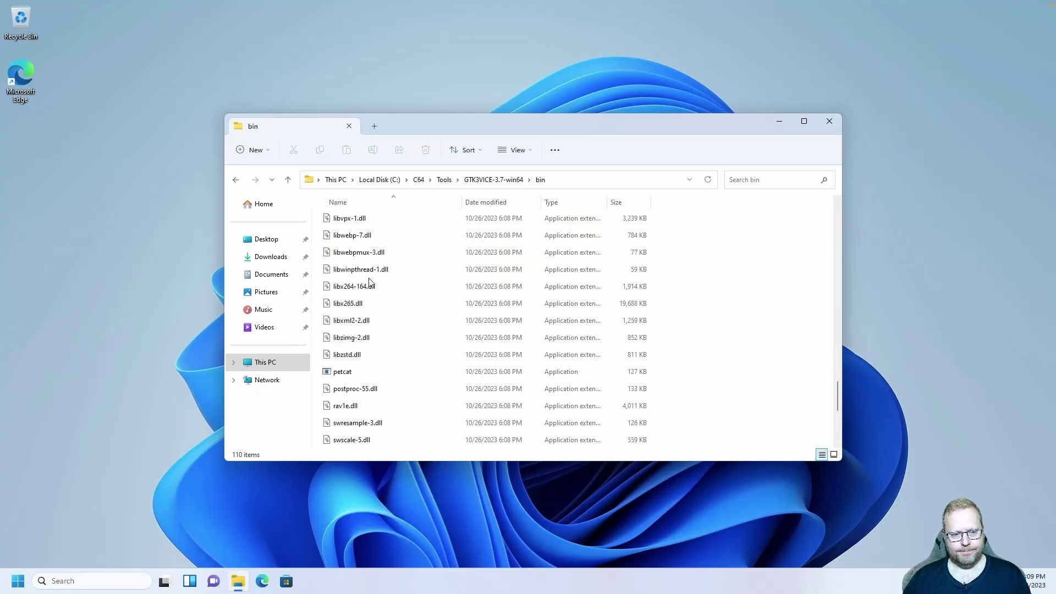
{"action": "scroll", "coordinate": [368, 282], "scroll_direction": "down", "scroll_amount": 5}
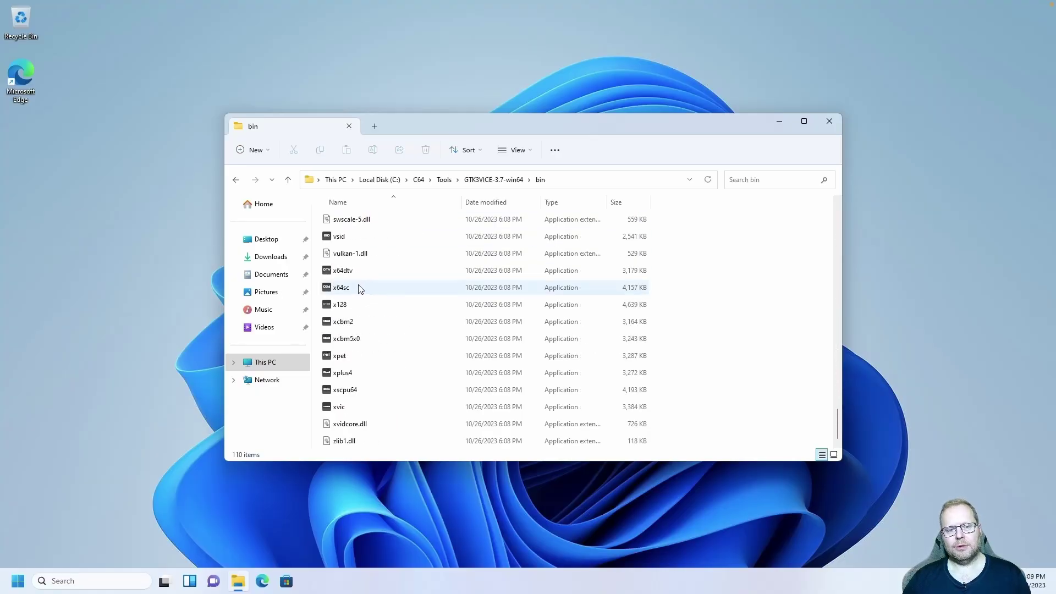
{"action": "left_click", "coordinate": [355, 290]}
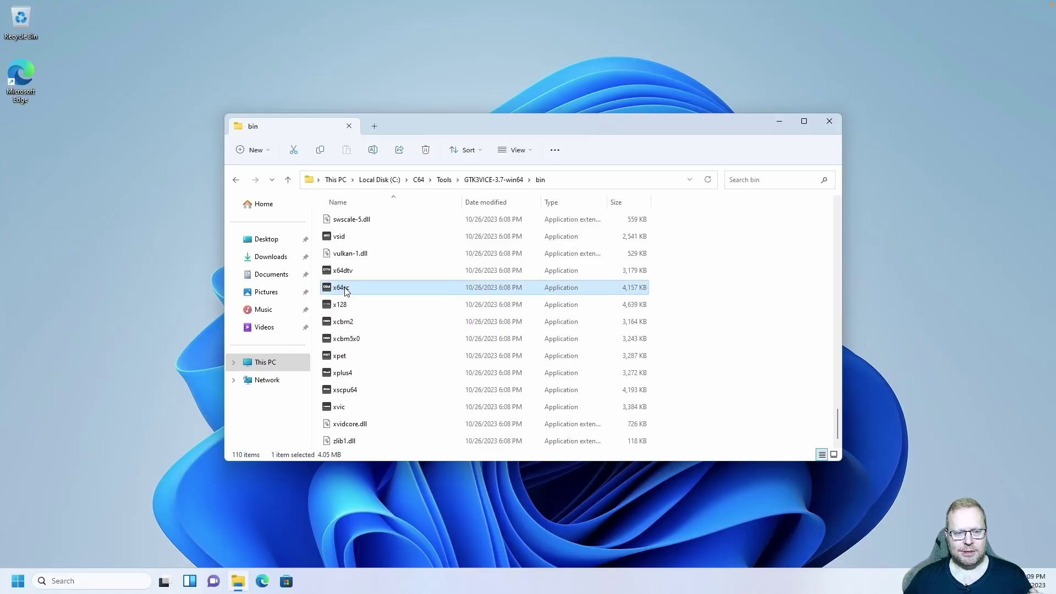
{"action": "double_click", "coordinate": [346, 291]}
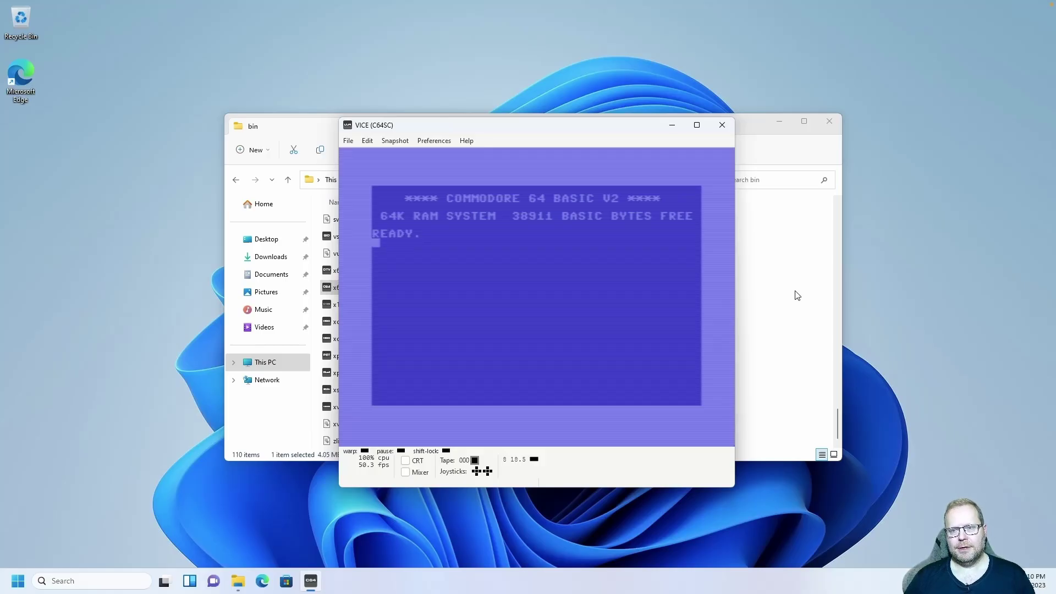
- Close the VICE x64sc emulator, confirm the Exit VICE prompt, and deselect x64sc in the bin folder
{"action": "left_click", "coordinate": [722, 126]}
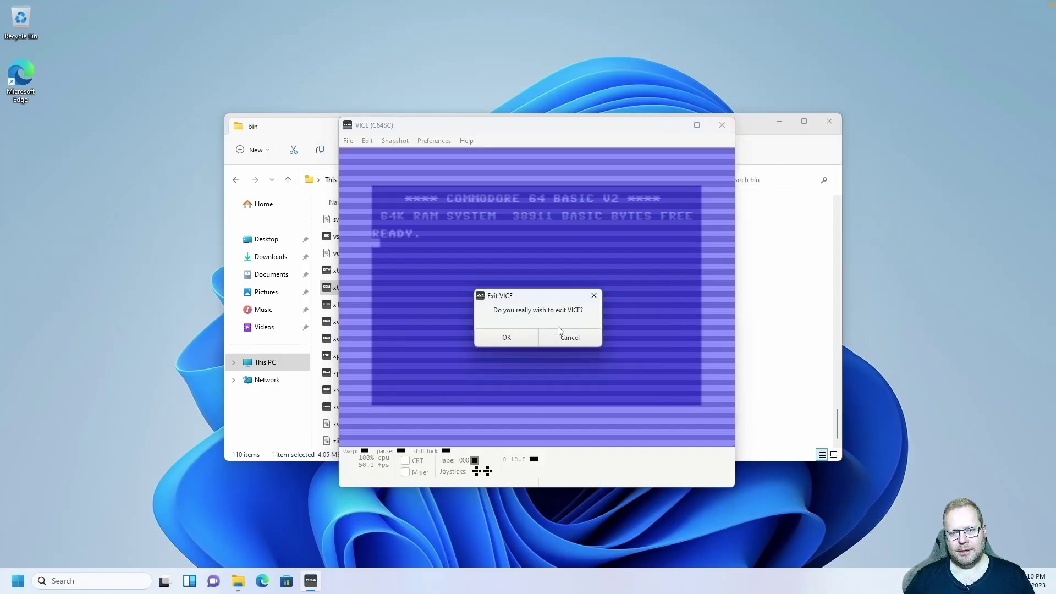
{"action": "left_click", "coordinate": [508, 337]}
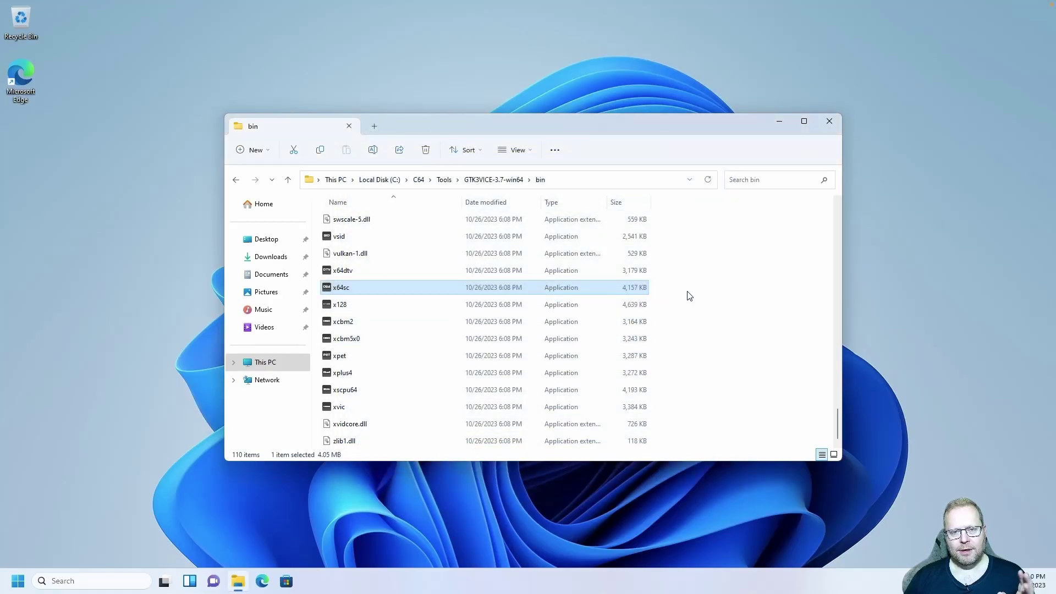
{"action": "left_click", "coordinate": [726, 281]}
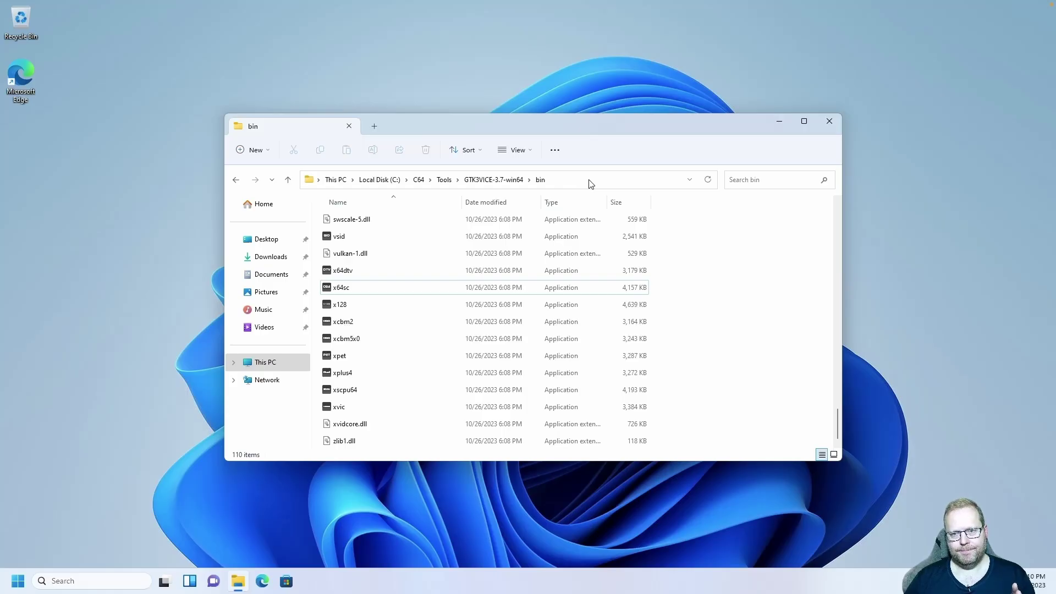
- Copy the VICE bin folder's full path from the address bar, then close File Explorer
{"action": "left_click", "coordinate": [619, 181]}
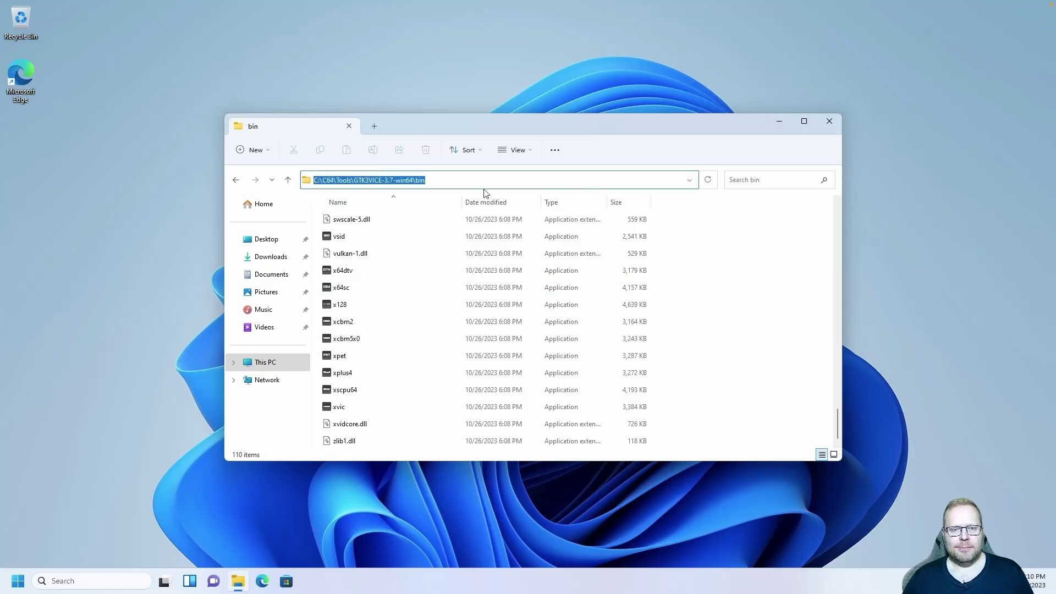
{"action": "right_click", "coordinate": [402, 180]}
{"action": "left_click", "coordinate": [439, 220]}
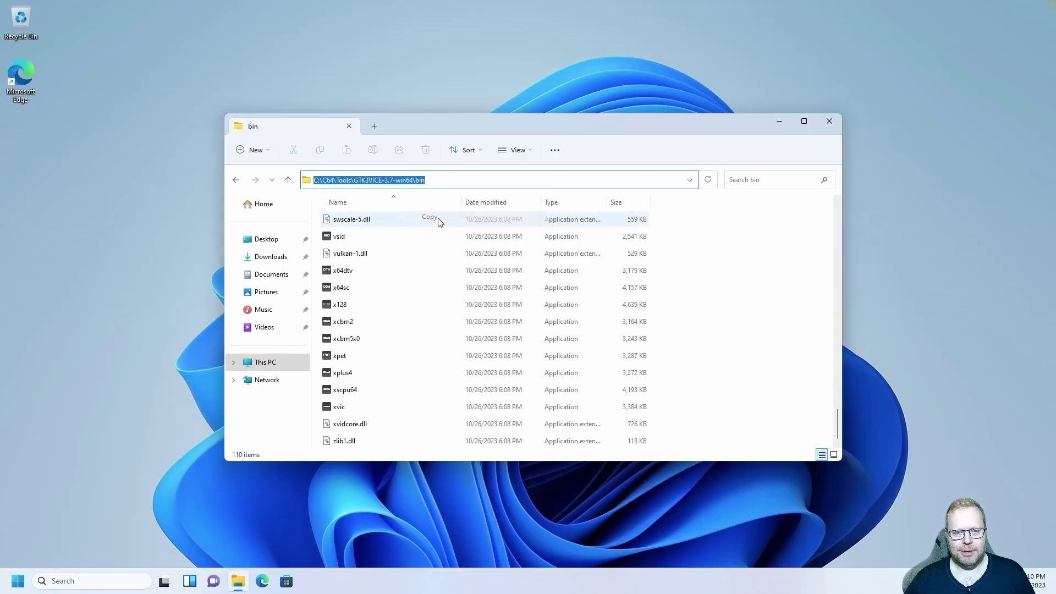
{"action": "left_click", "coordinate": [705, 256]}
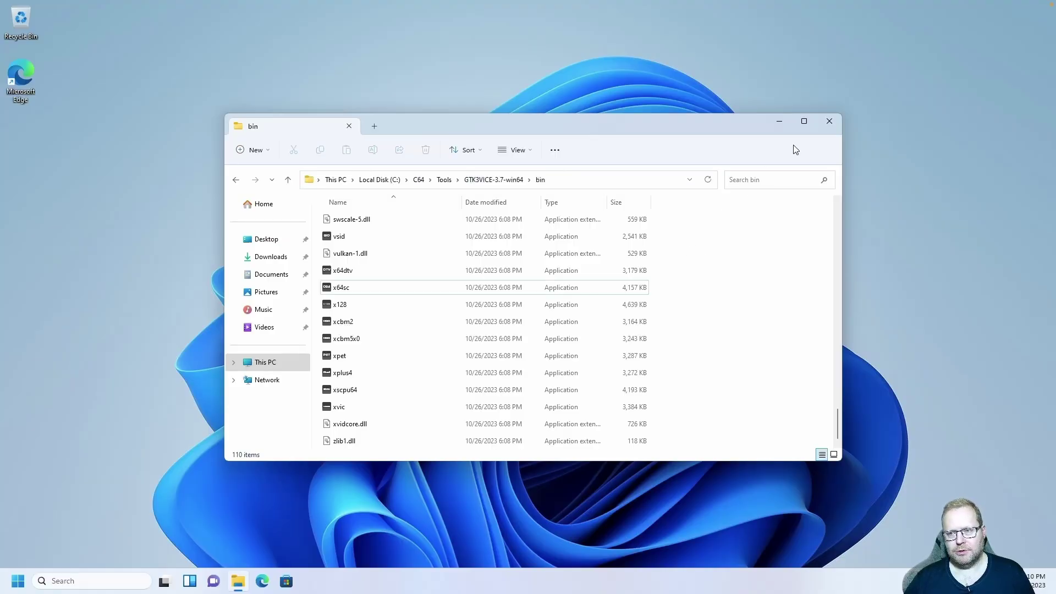
{"action": "left_click", "coordinate": [828, 122]}
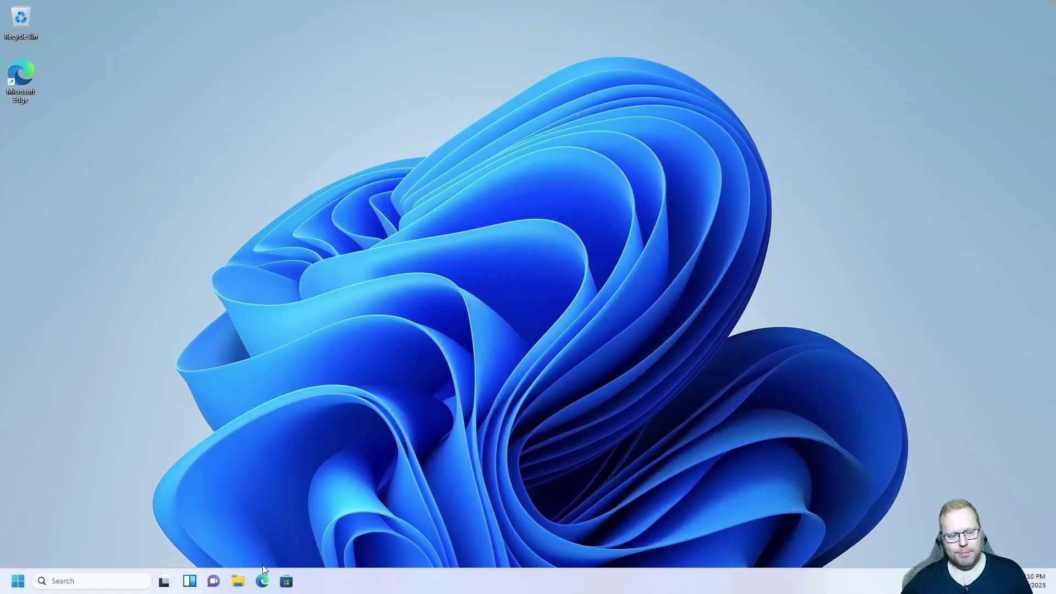
- Reopen File Explorer on This PC and bring up its full classic context menu
{"action": "left_click", "coordinate": [237, 580]}
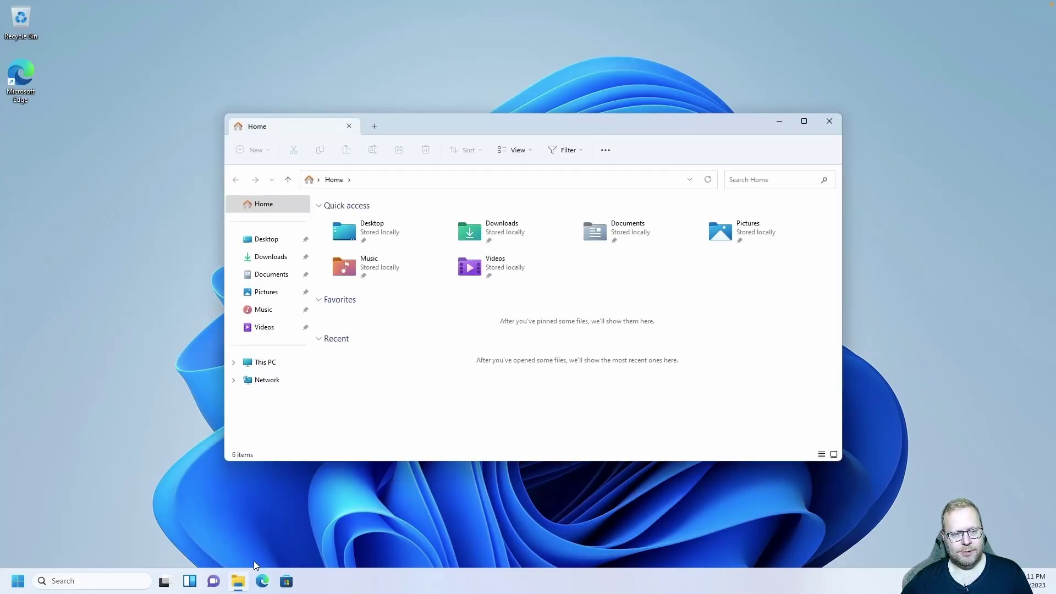
{"action": "left_click", "coordinate": [273, 365]}
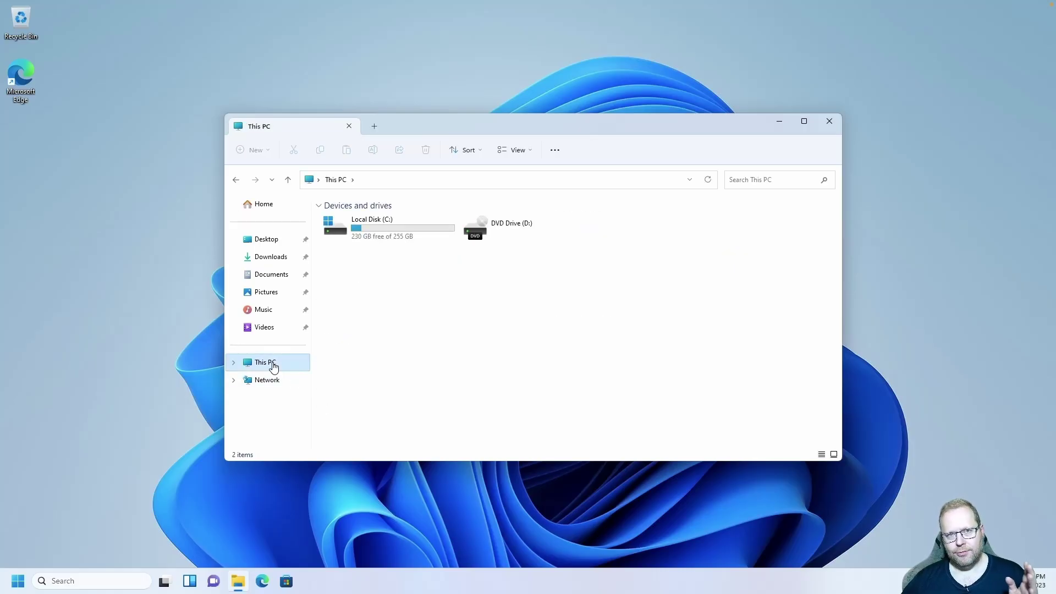
{"action": "right_click", "coordinate": [273, 367]}
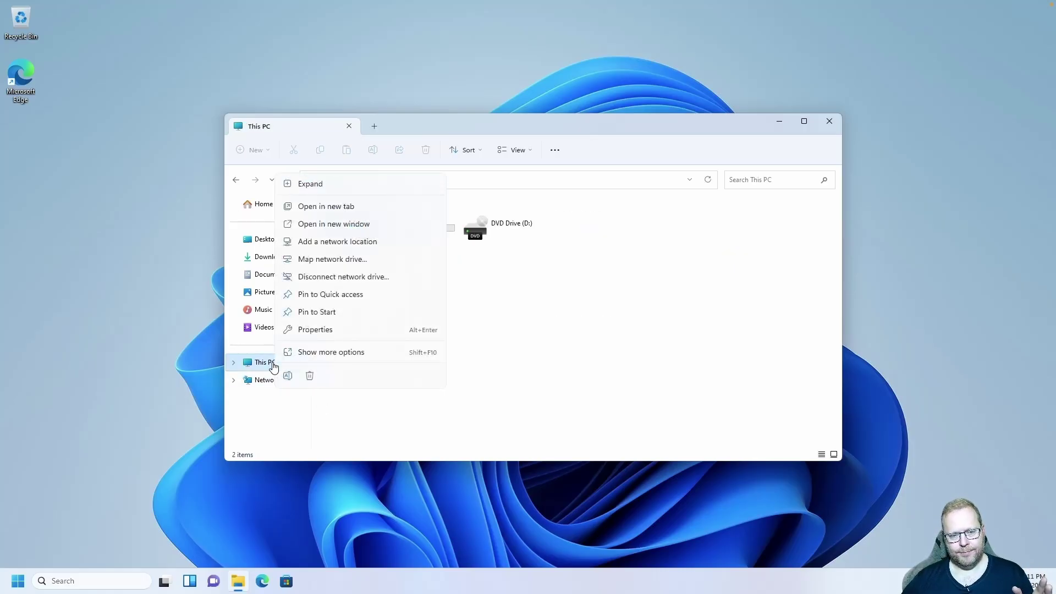
{"action": "left_click", "coordinate": [312, 355]}
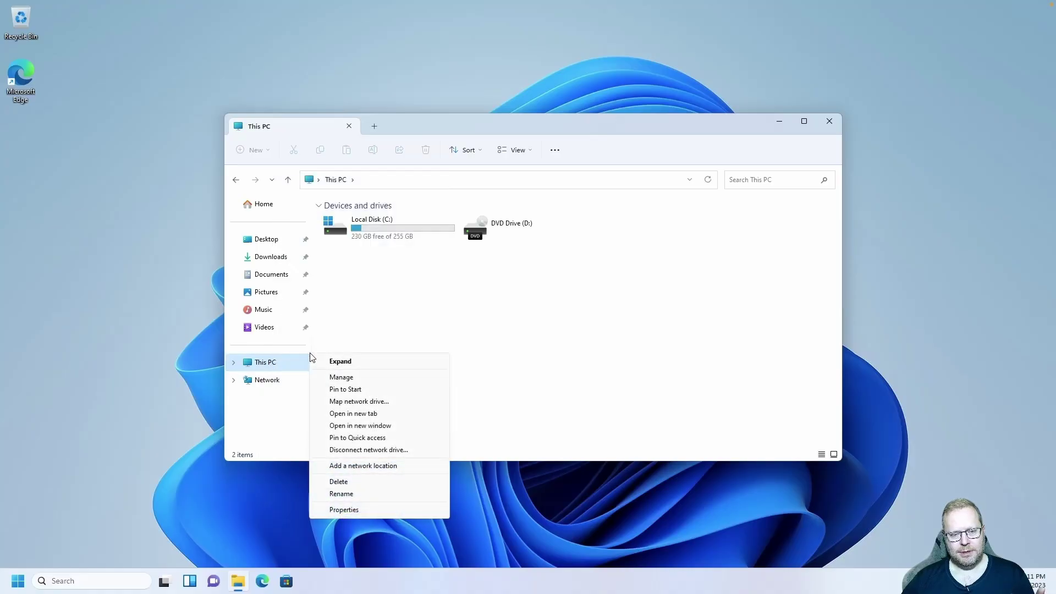
- Open This PC's Properties, dismiss the activation prompt, and open Advanced system settings, centred on screen
{"action": "left_click", "coordinate": [364, 510]}
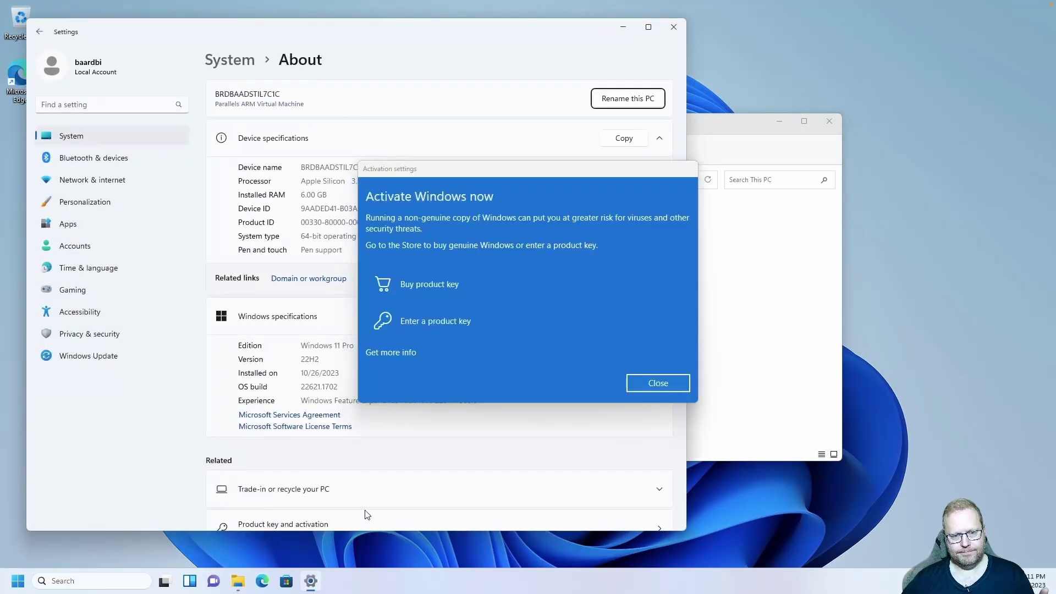
{"action": "left_click", "coordinate": [659, 381]}
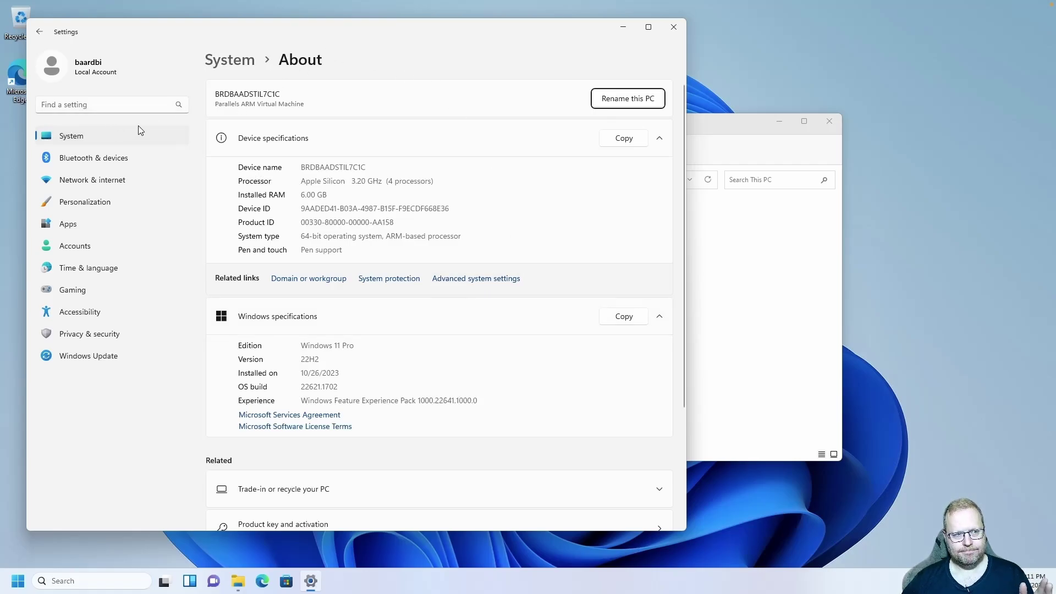
{"action": "left_click", "coordinate": [486, 283]}
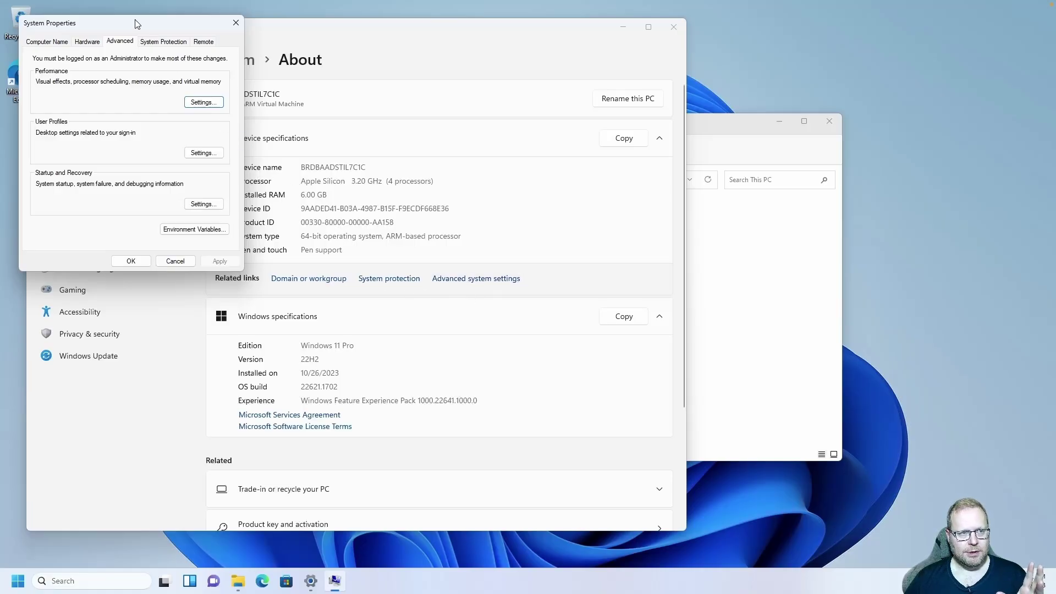
{"action": "left_click_drag", "start_coordinate": [132, 22], "coordinate": [462, 137]}
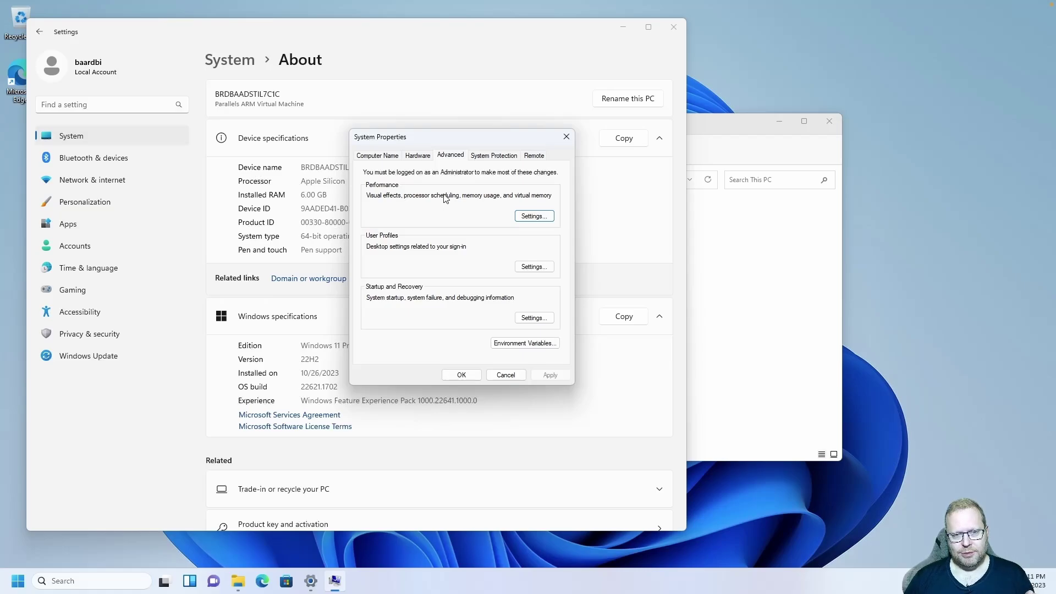
- Add C:\C64\Tools\GTK3VICE-3.7-win64\bin as a new entry in the user Path variable
{"action": "left_click", "coordinate": [502, 343]}
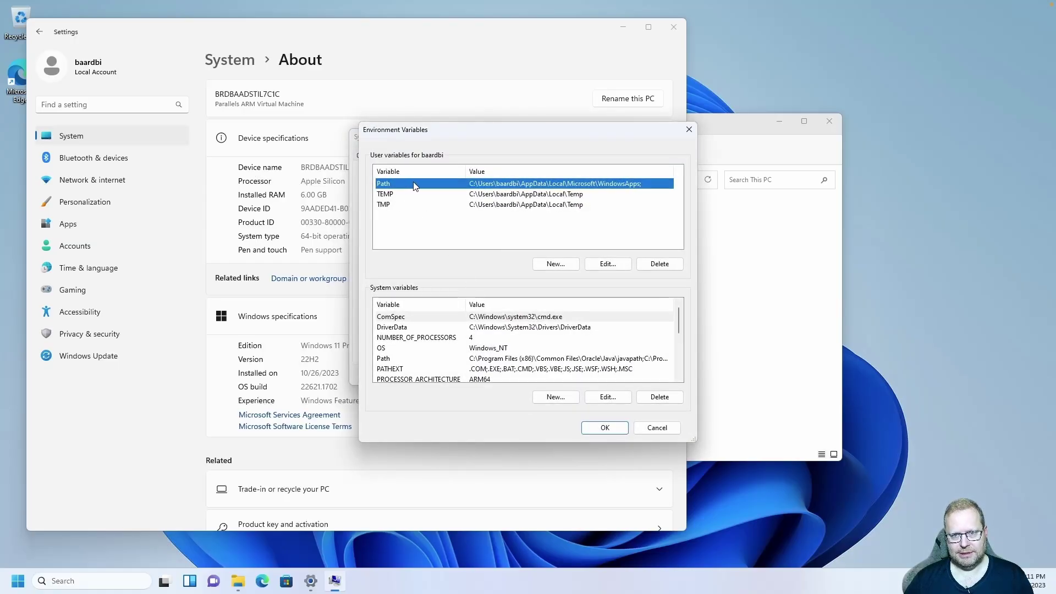
{"action": "left_click", "coordinate": [603, 264]}
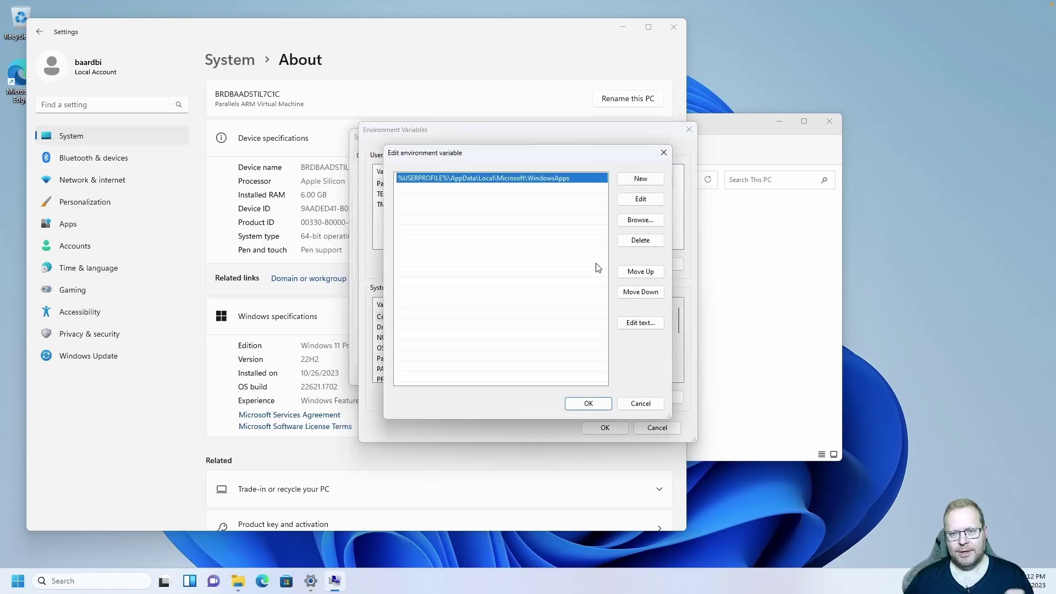
{"action": "left_click", "coordinate": [633, 184]}
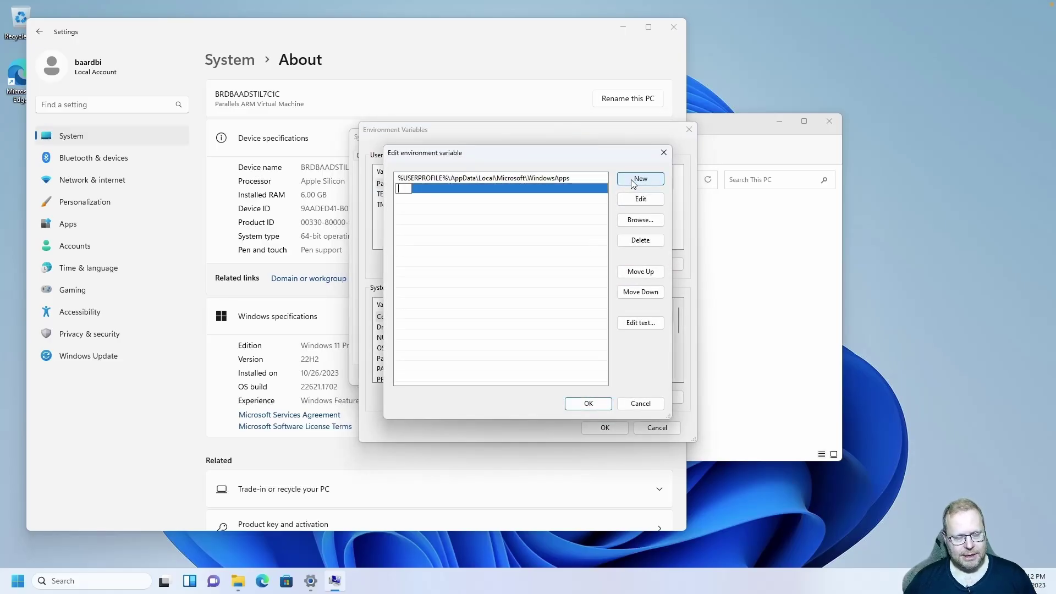
{"action": "right_click", "coordinate": [399, 188]}
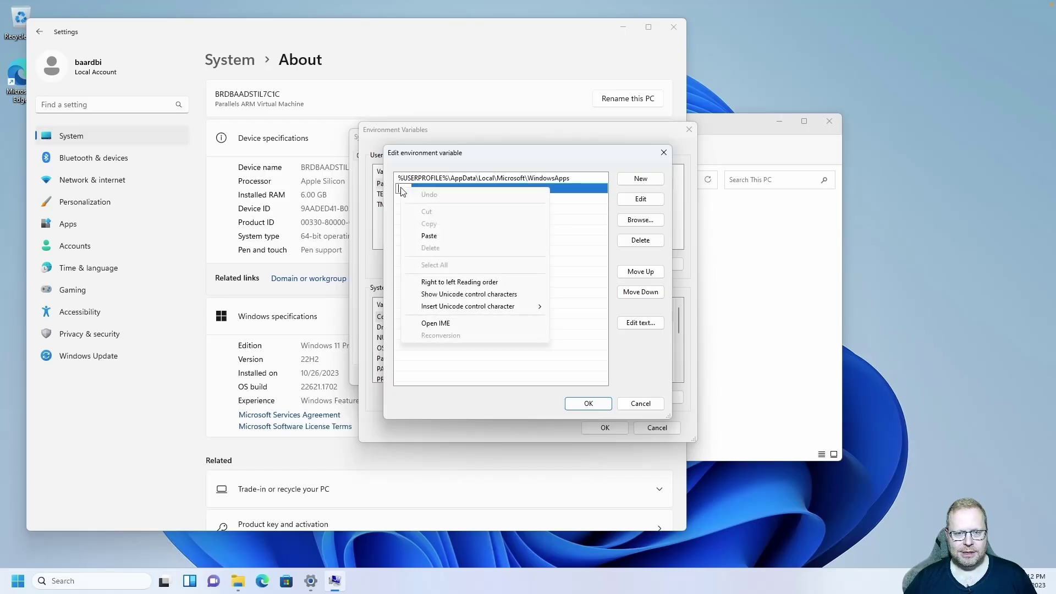
{"action": "left_click", "coordinate": [430, 236]}
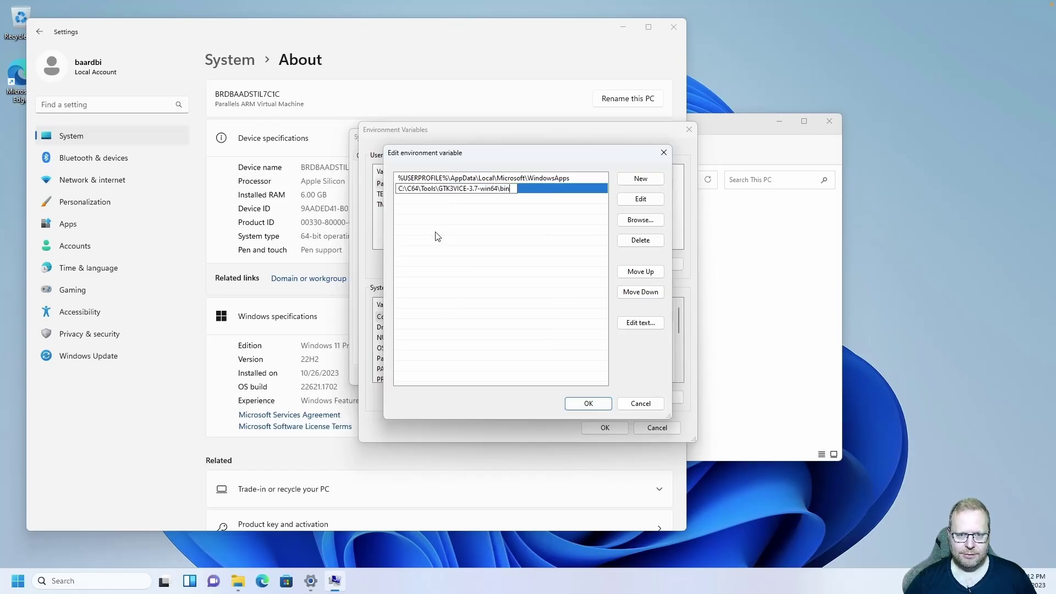
{"action": "key", "text": "Return"}
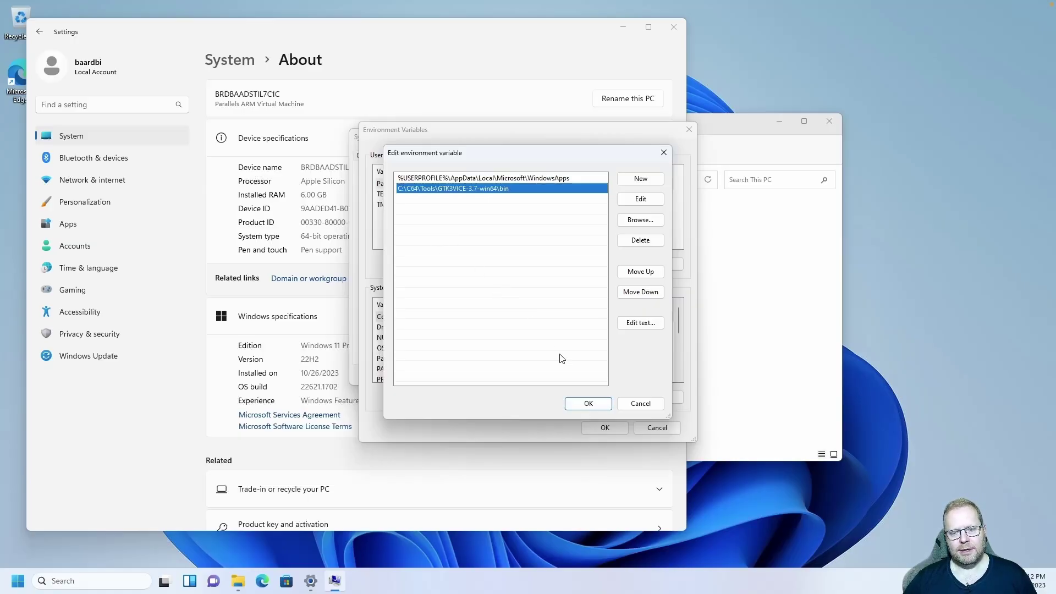
- Save the Path and environment variable changes, then close Explorer, System Properties and Settings
{"action": "left_click", "coordinate": [587, 405]}
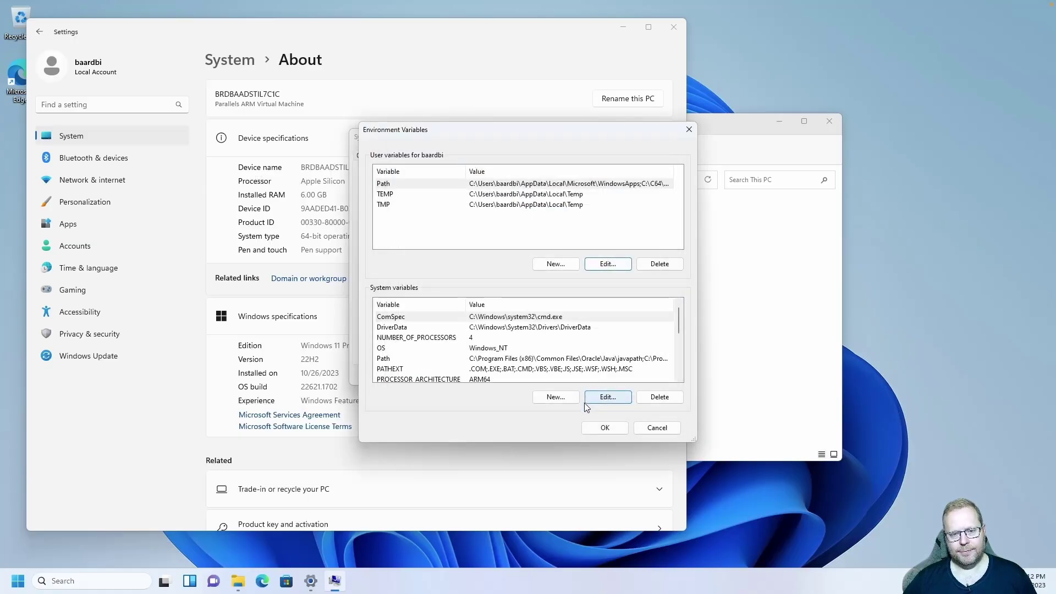
{"action": "left_click", "coordinate": [604, 427]}
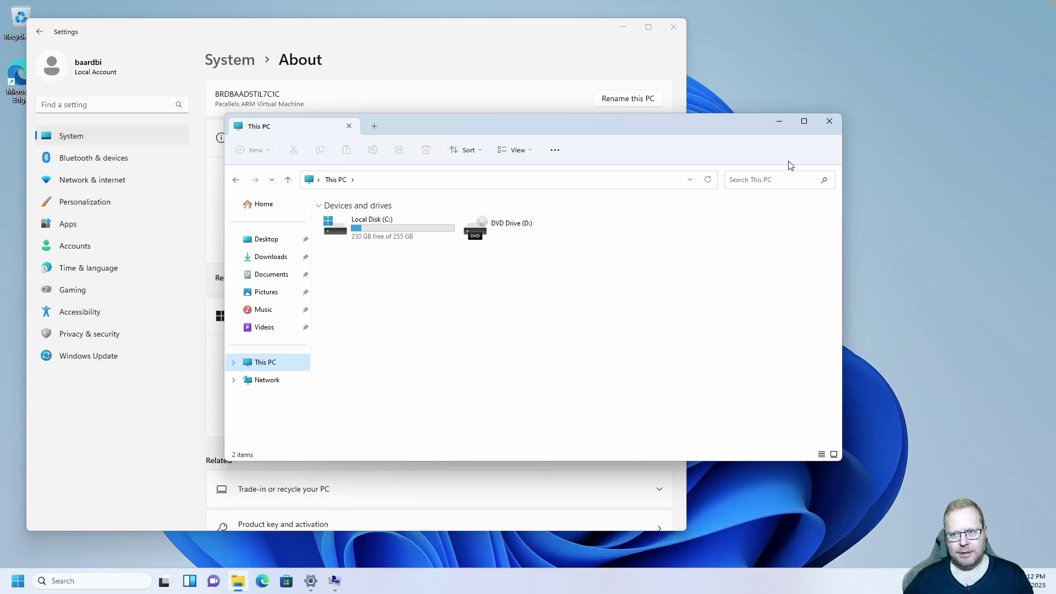
{"action": "left_click", "coordinate": [829, 122]}
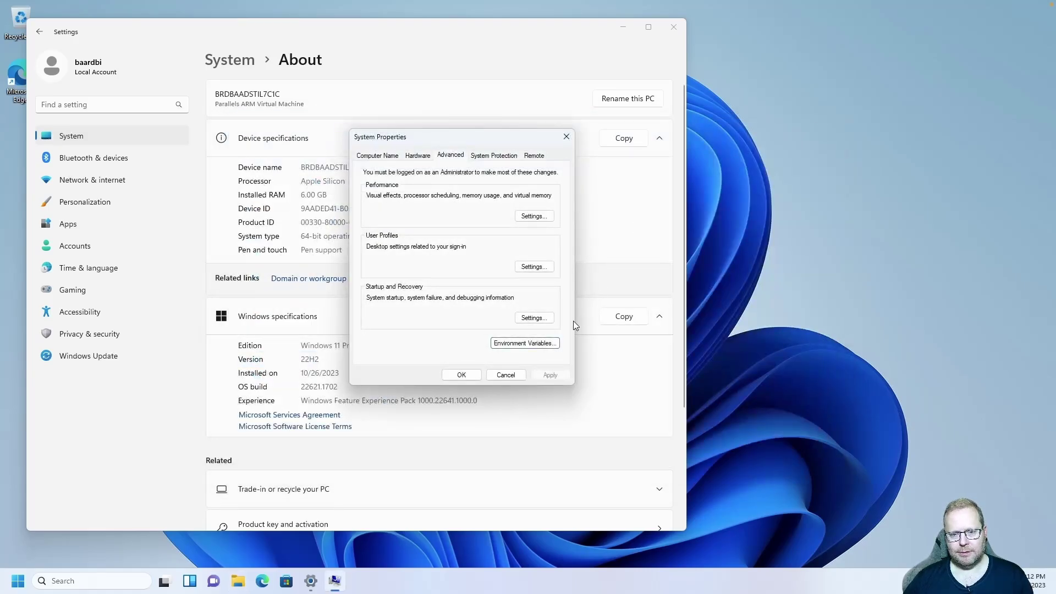
{"action": "left_click", "coordinate": [460, 375]}
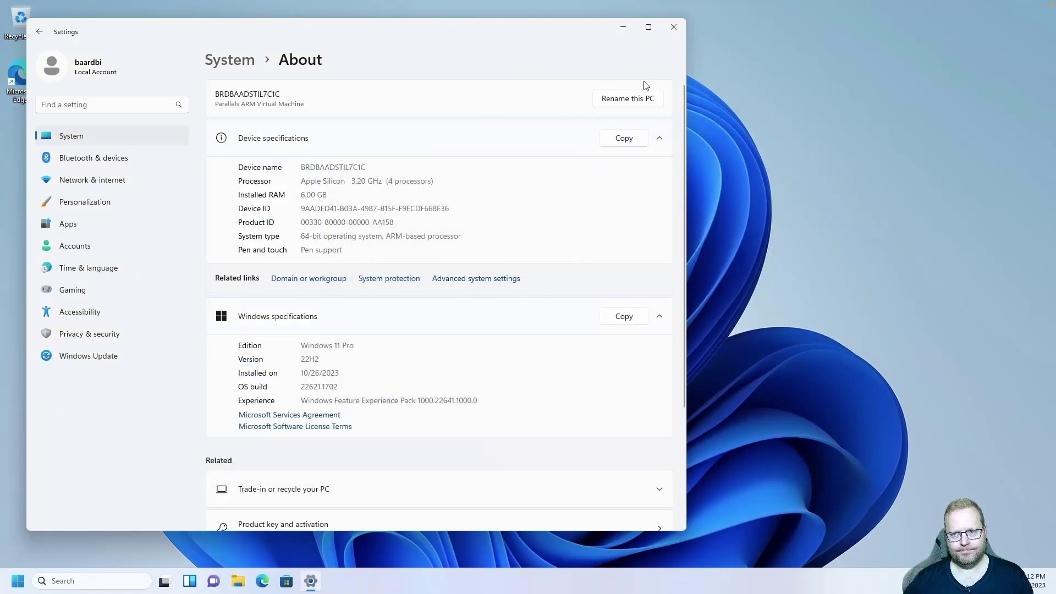
{"action": "left_click", "coordinate": [674, 27]}
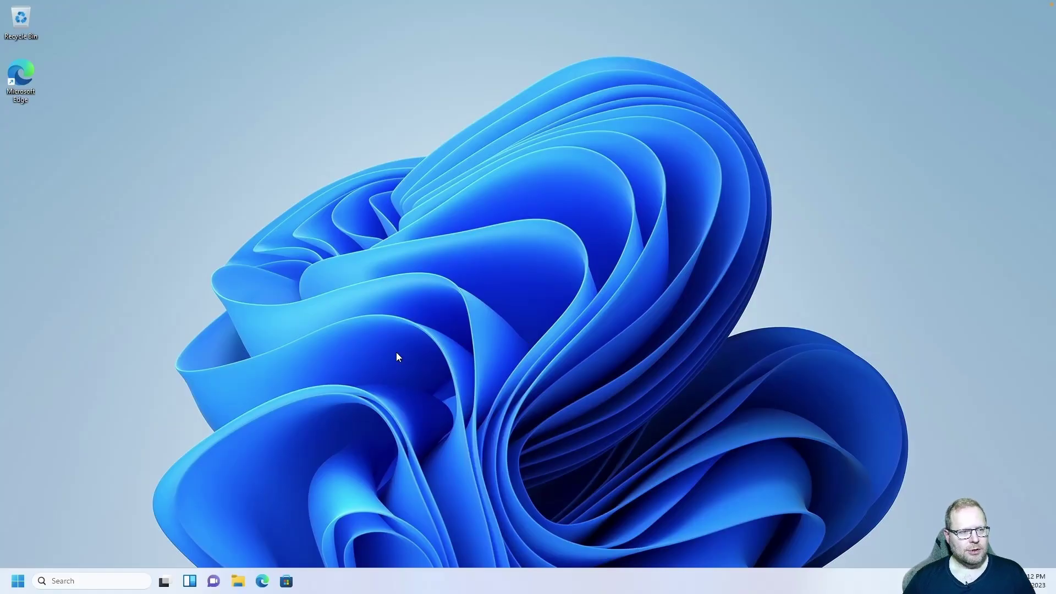
- Launch Sublime Text from the Recommended list in the Start menu
{"action": "left_click", "coordinate": [15, 579]}
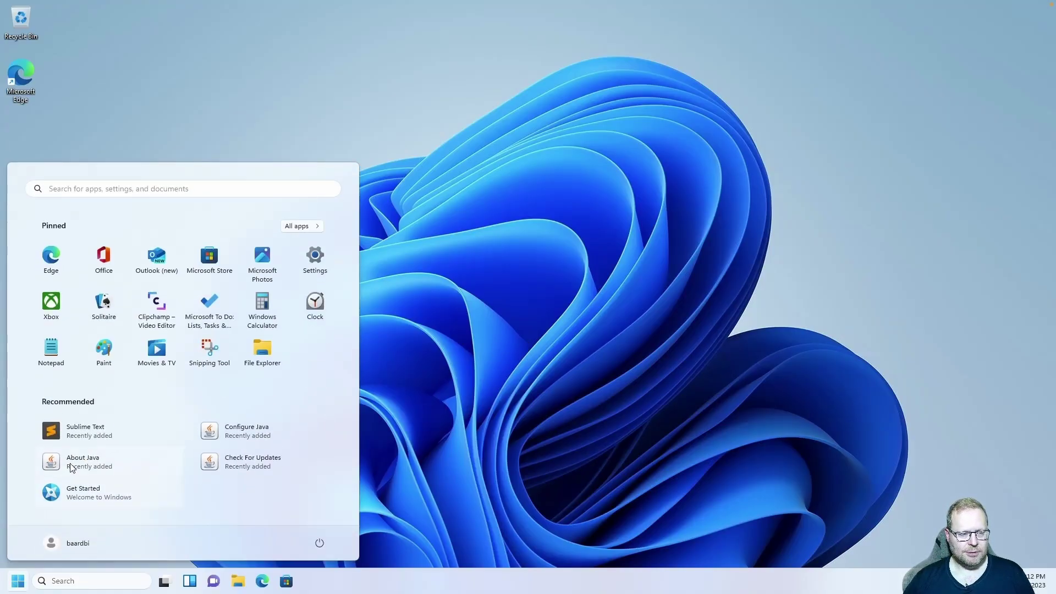
{"action": "left_click", "coordinate": [79, 433]}
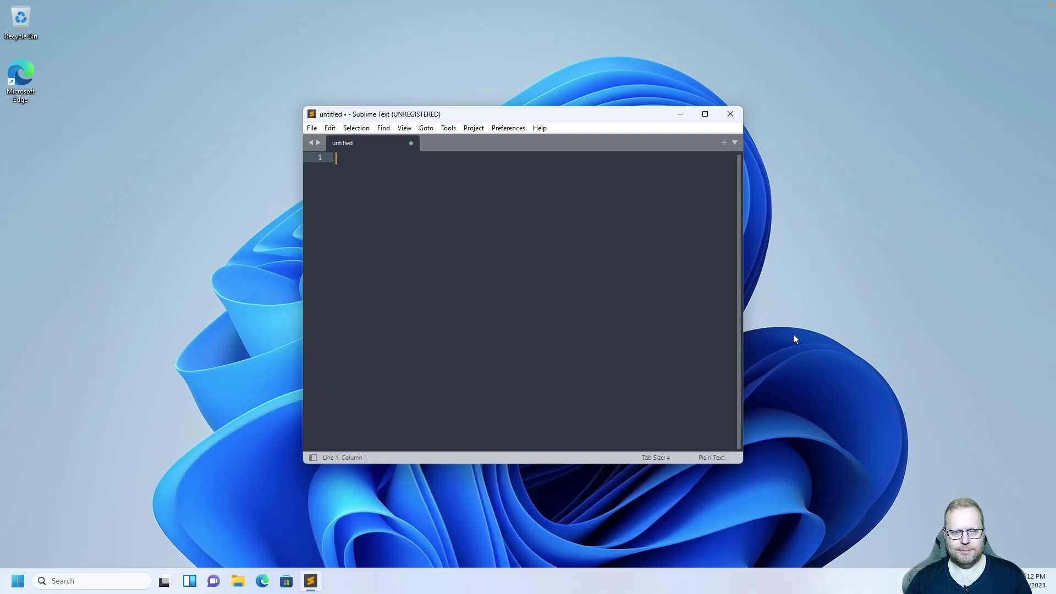
- Type BasicUpstart2 on a new second line of the untitled file
{"action": "key", "text": "Return"}
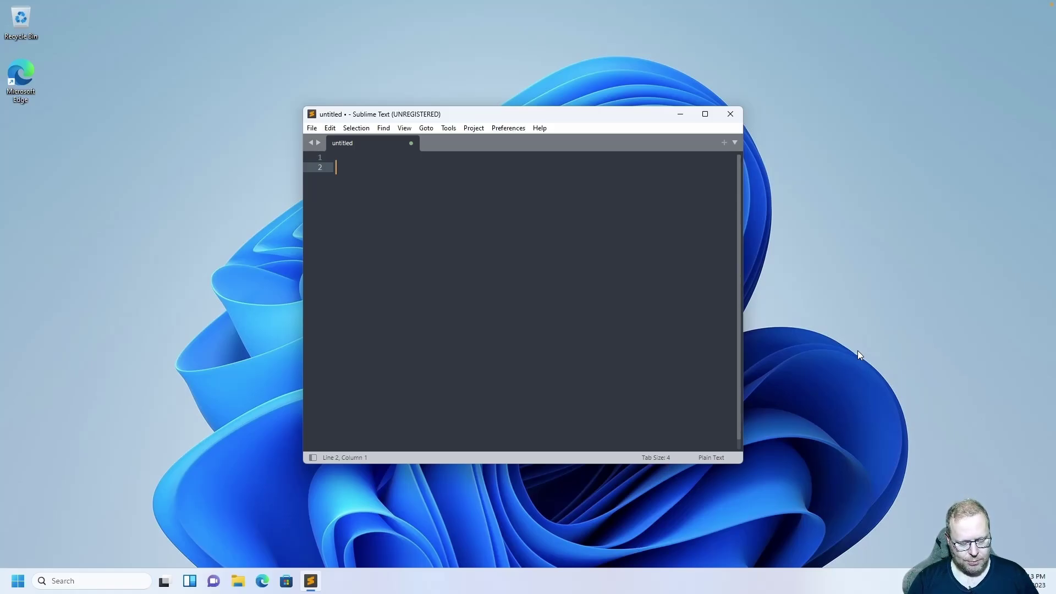
{"action": "type", "text": "Basic"}
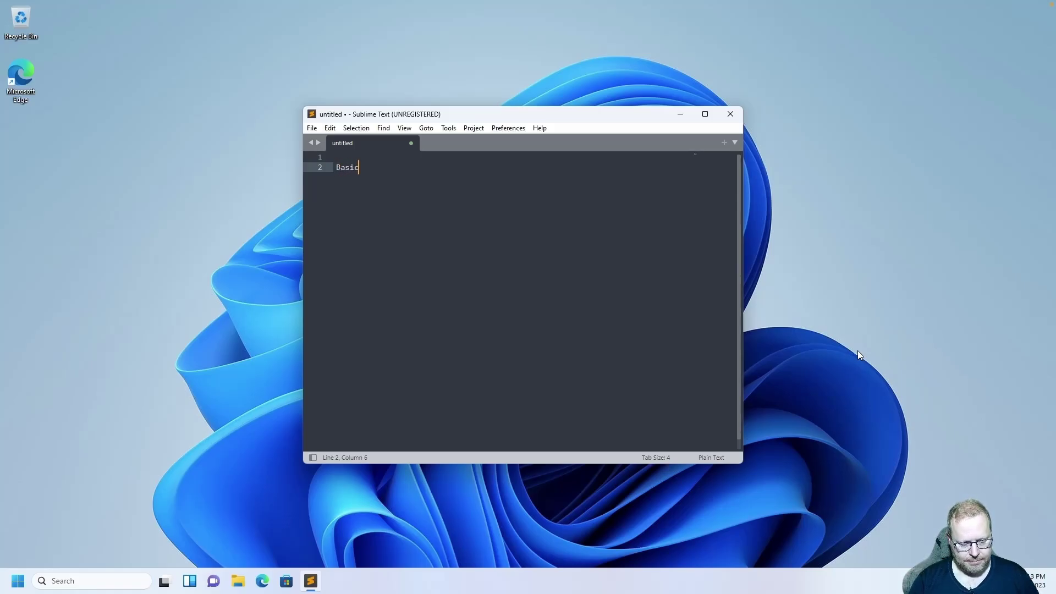
{"action": "type", "text": "Upstart"}
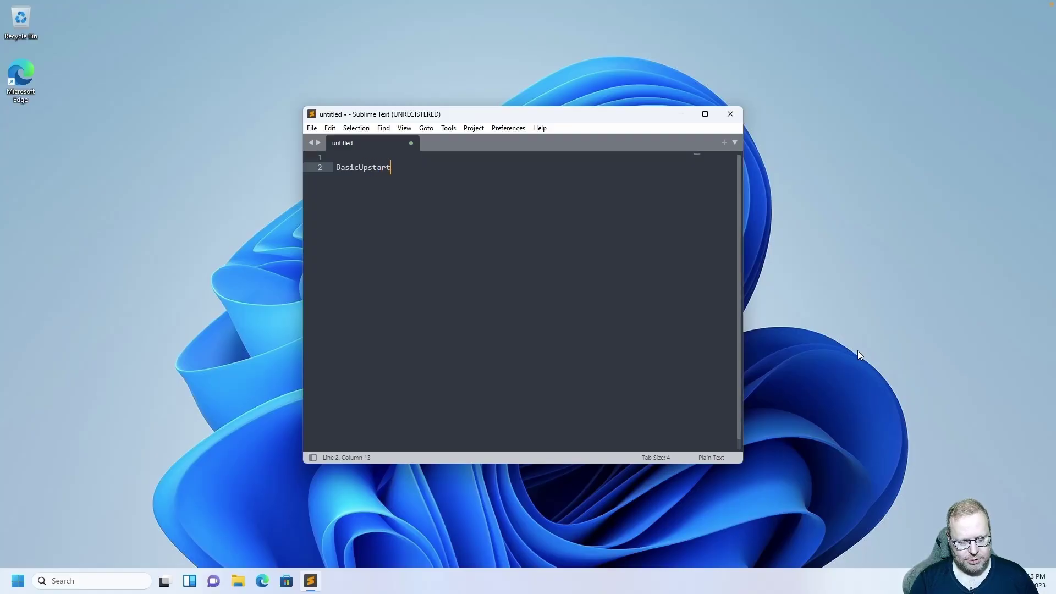